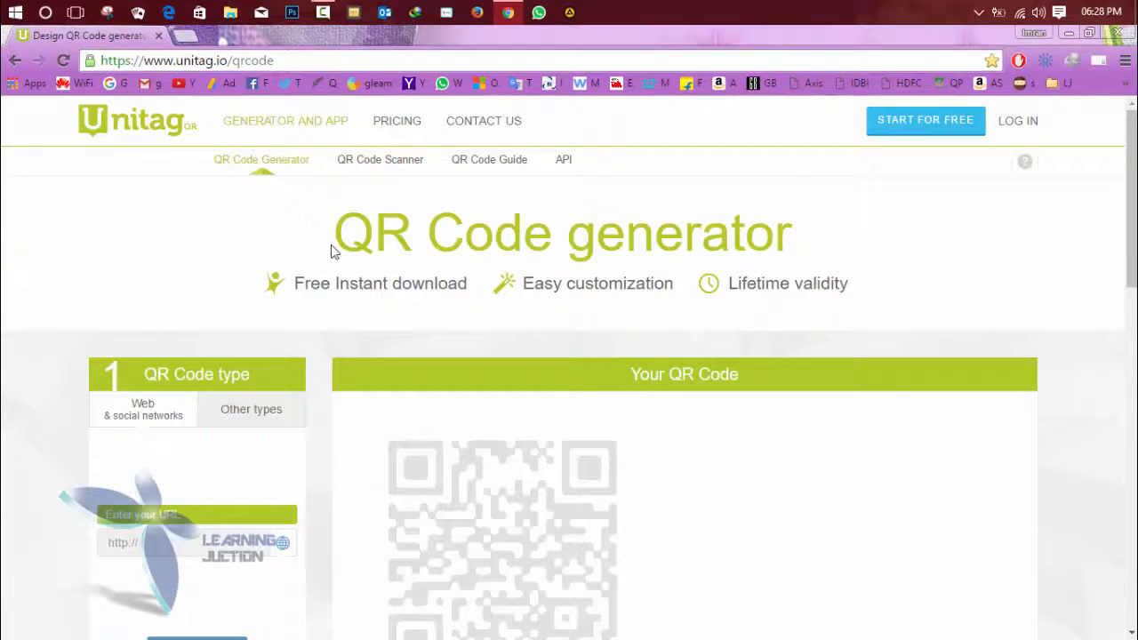
scroll(329, 254, "down", 1)
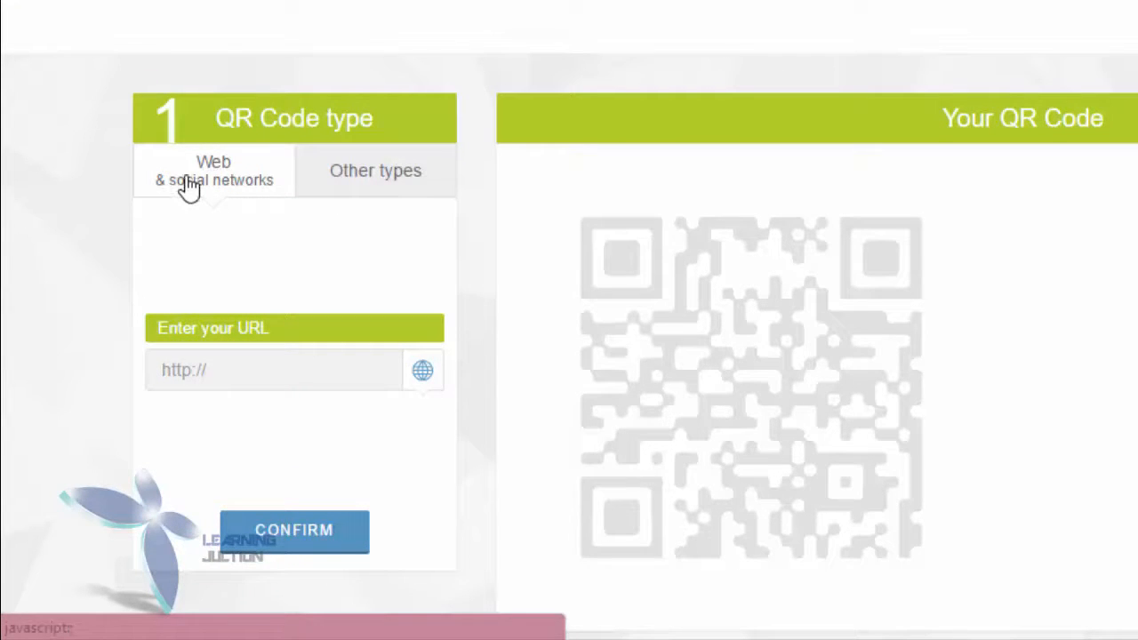
mouse_move(143, 140)
left_mouse_down()
mouse_move(335, 207)
mouse_move(297, 209)
left_mouse_up()
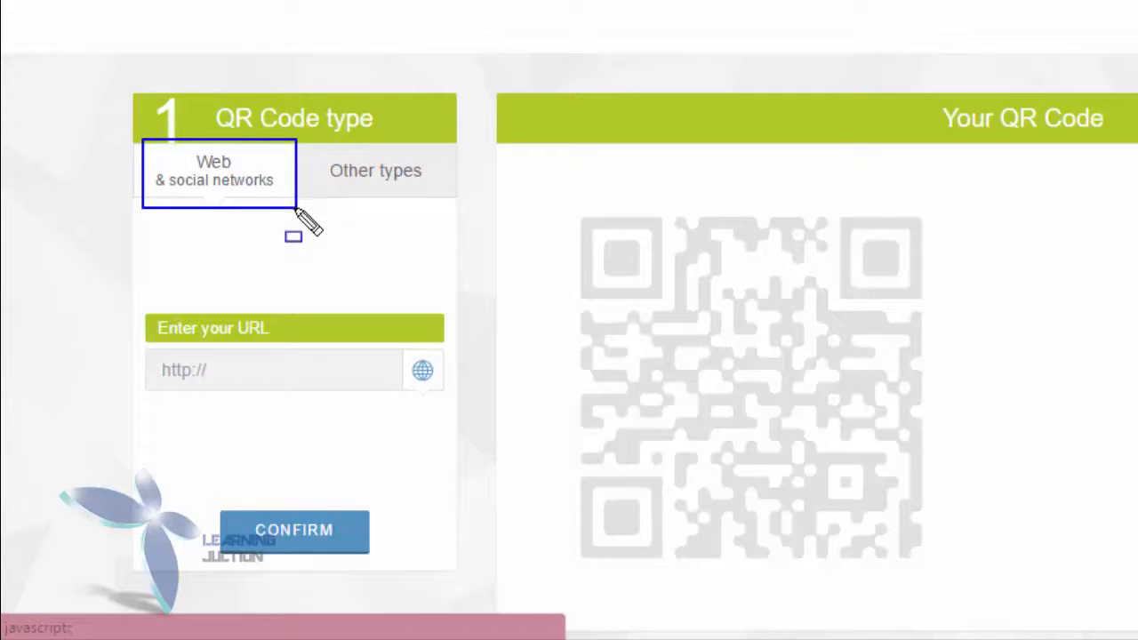
left_click_drag(311, 132, 457, 195)
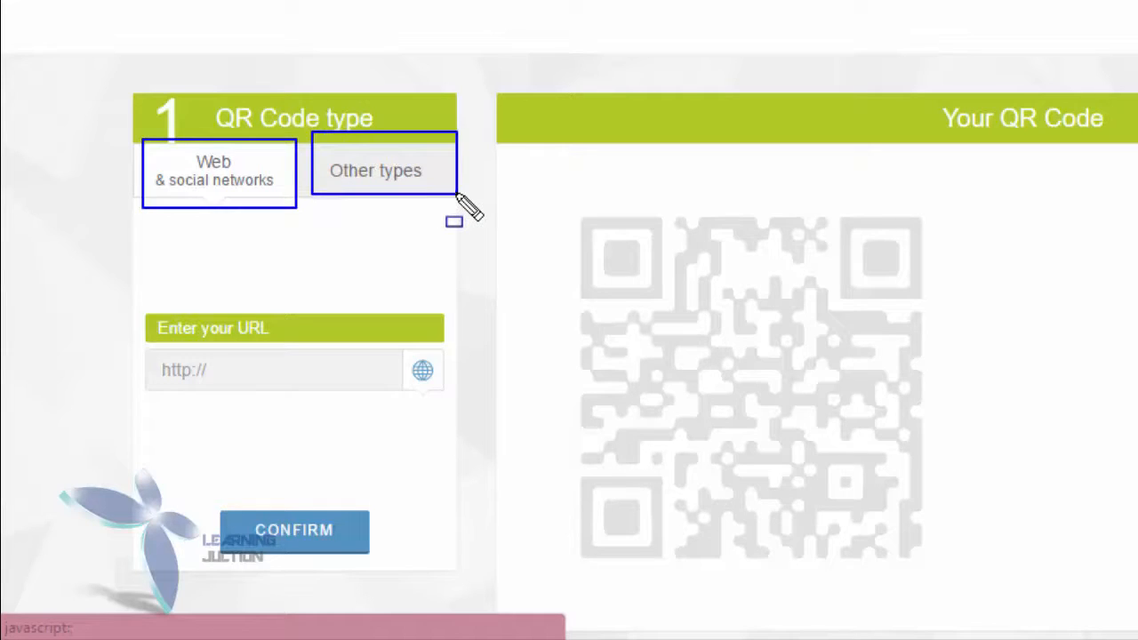
key("Escape")
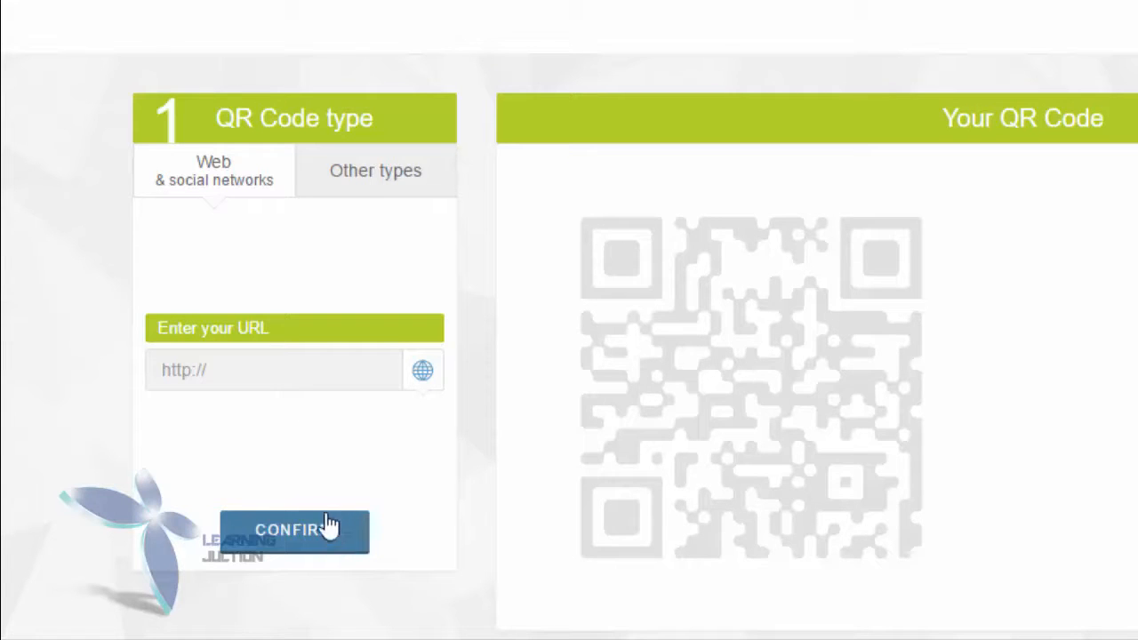
left_click(285, 363)
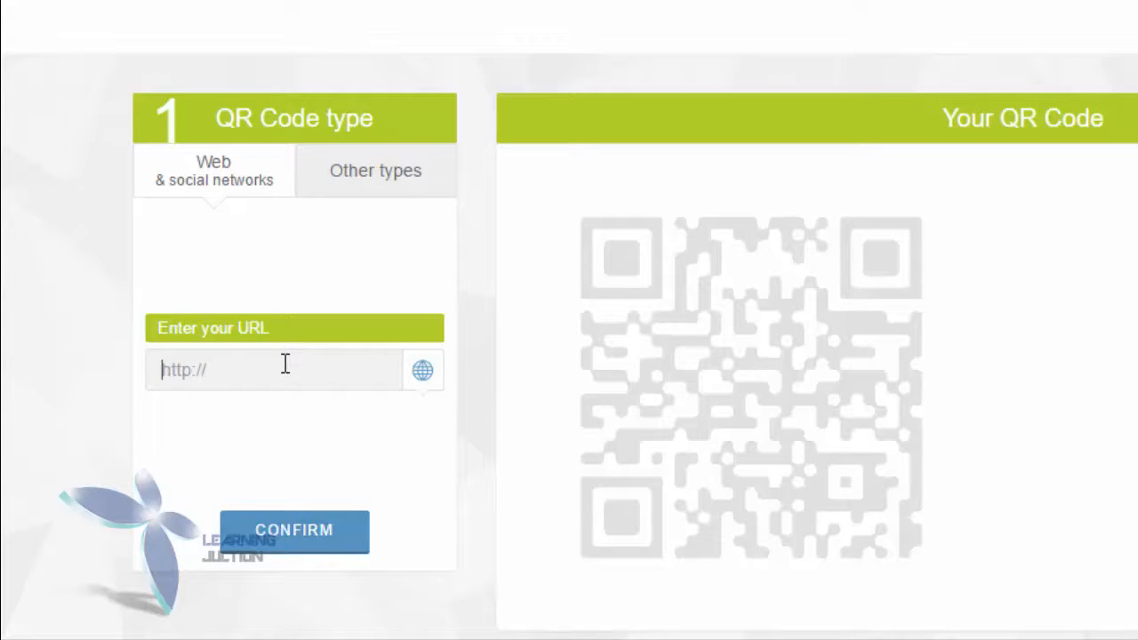
type("www.lear")
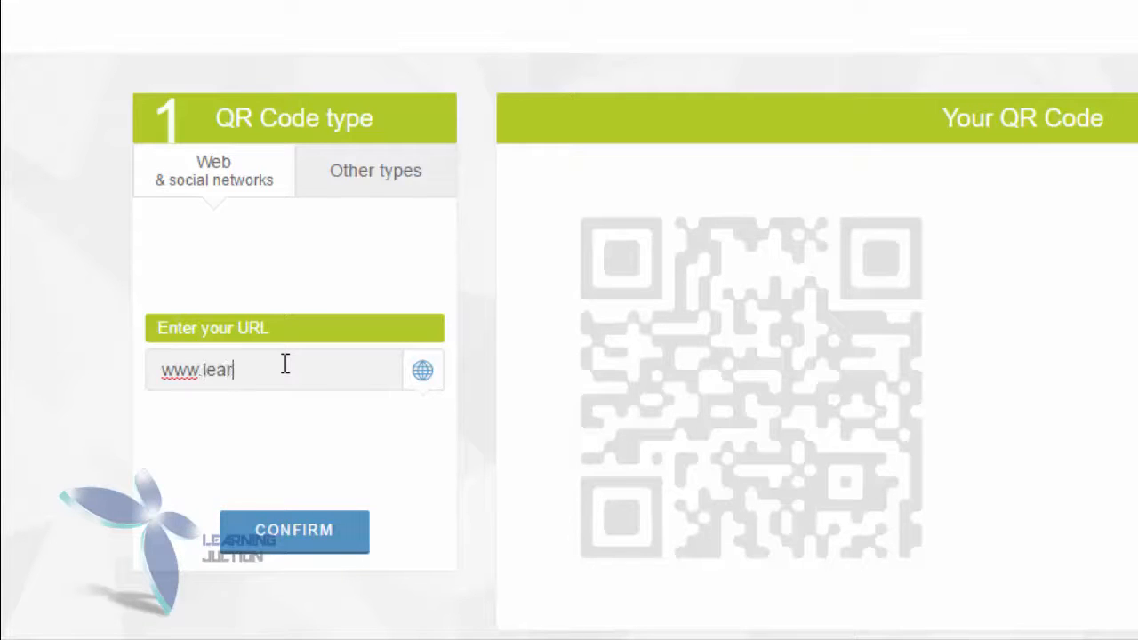
type("ningjuction.com")
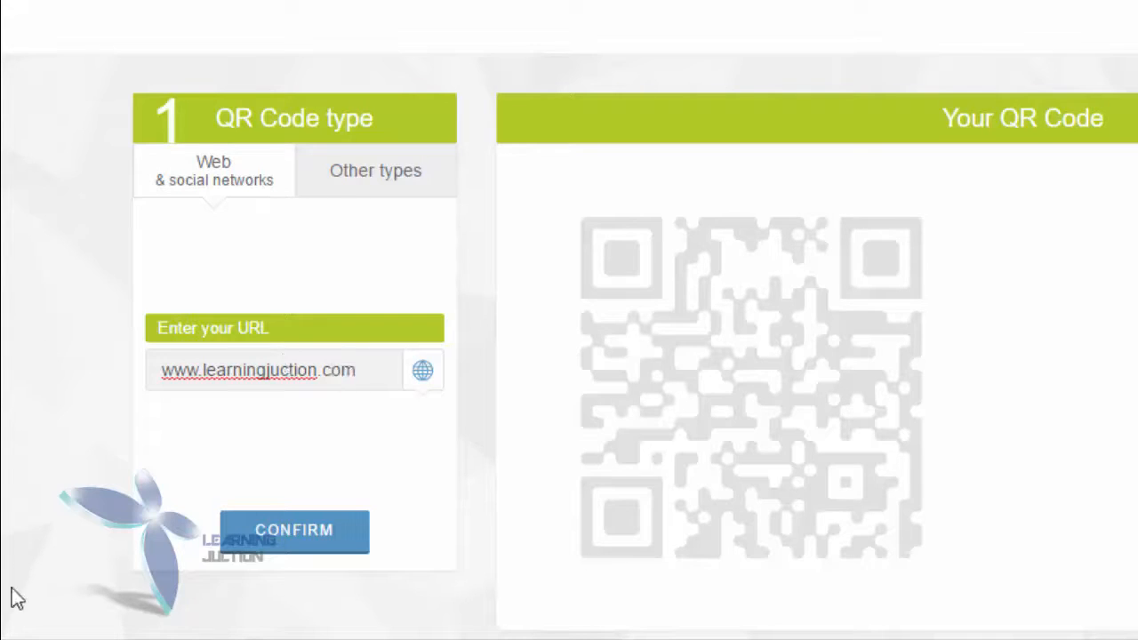
left_click(249, 526)
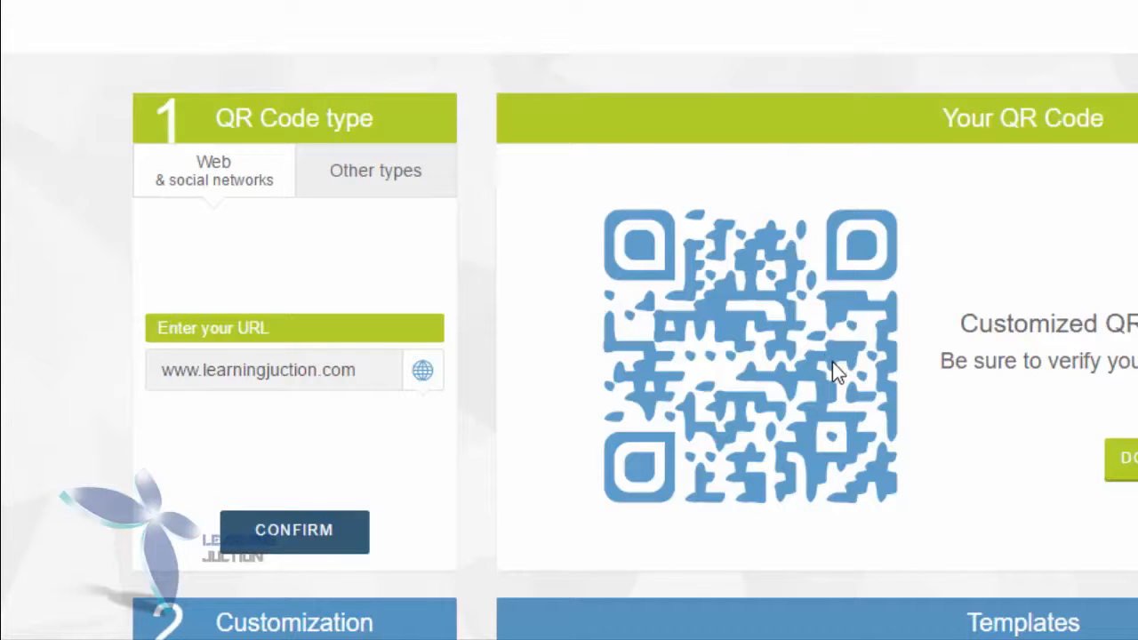
Look through the other QR code types, reviewing all four pages of the Business card form and the Text form
left_click(341, 174)
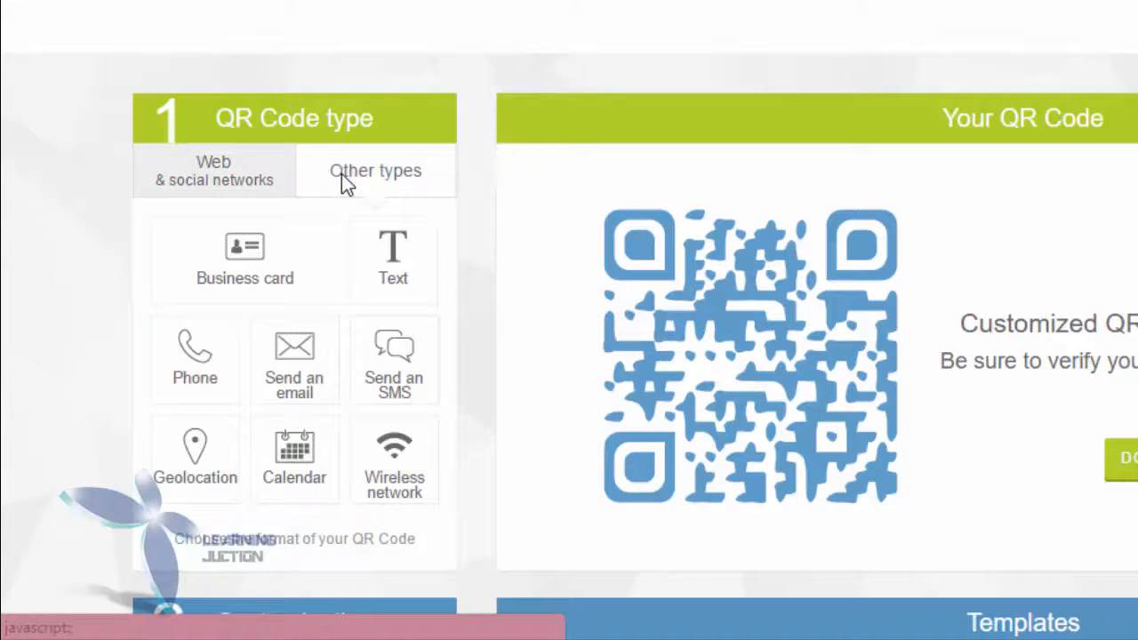
scroll(548, 293, "down", 2)
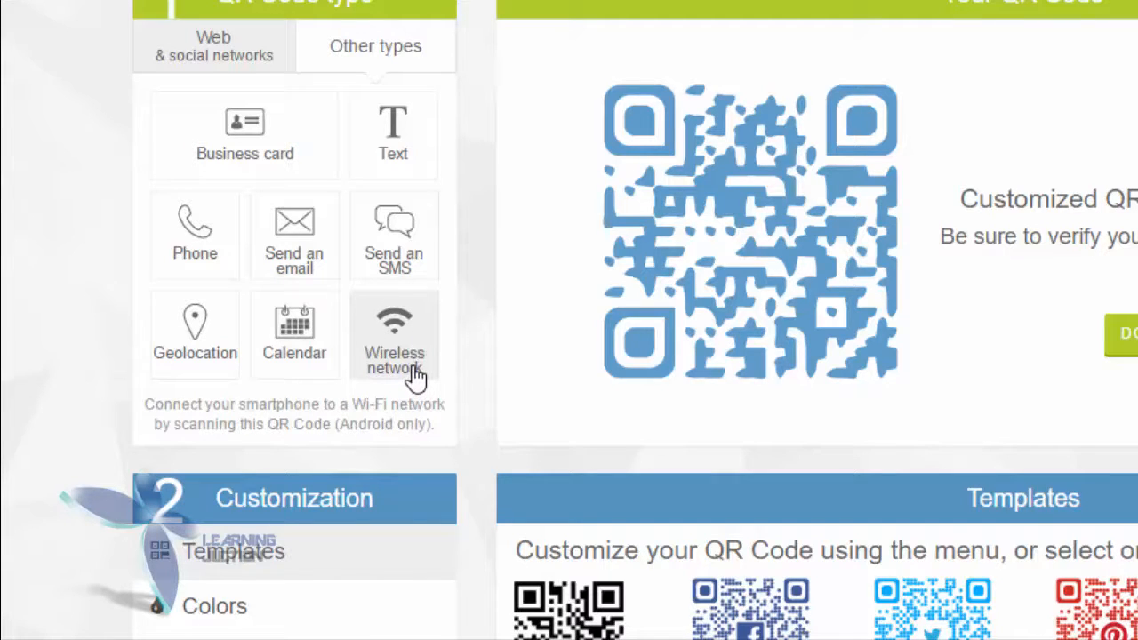
left_click(306, 172)
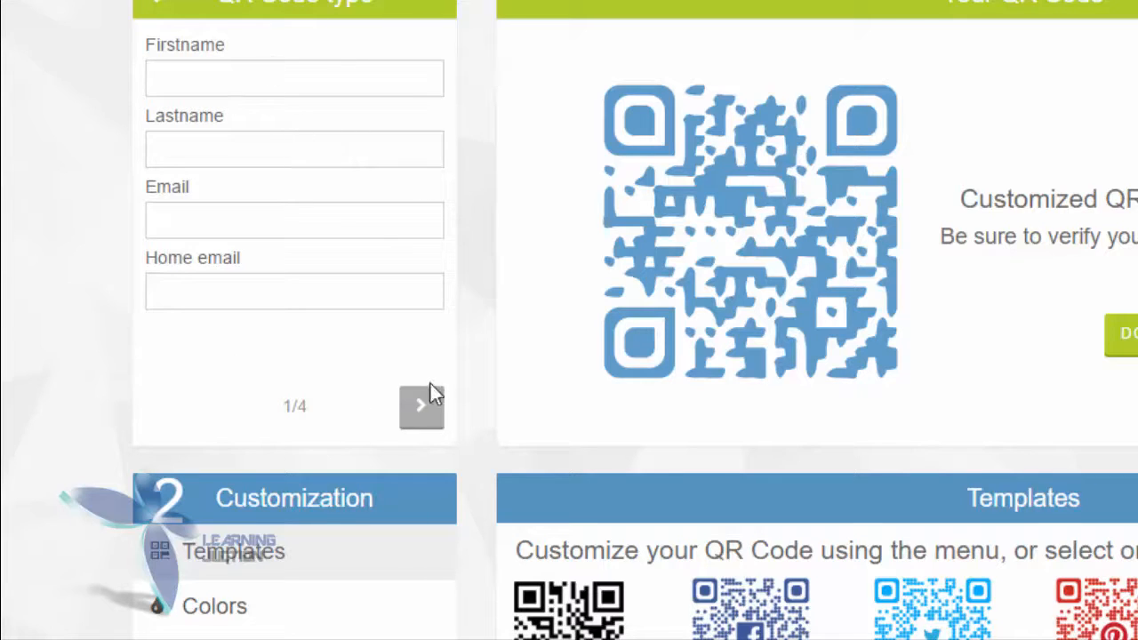
left_click(428, 406)
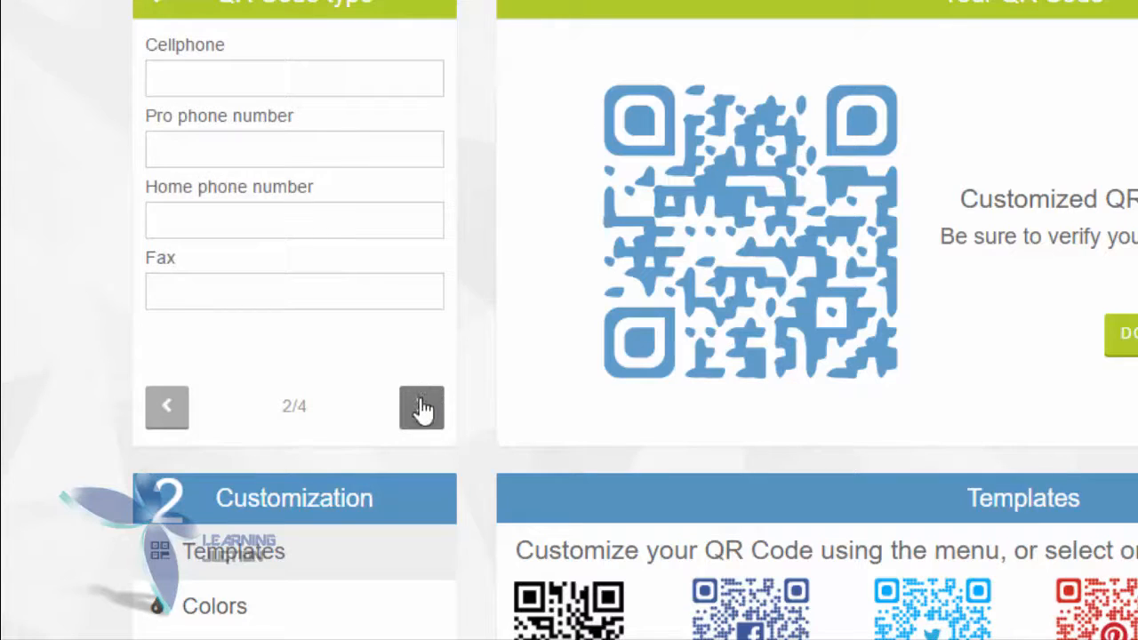
left_click(423, 408)
left_click(423, 408)
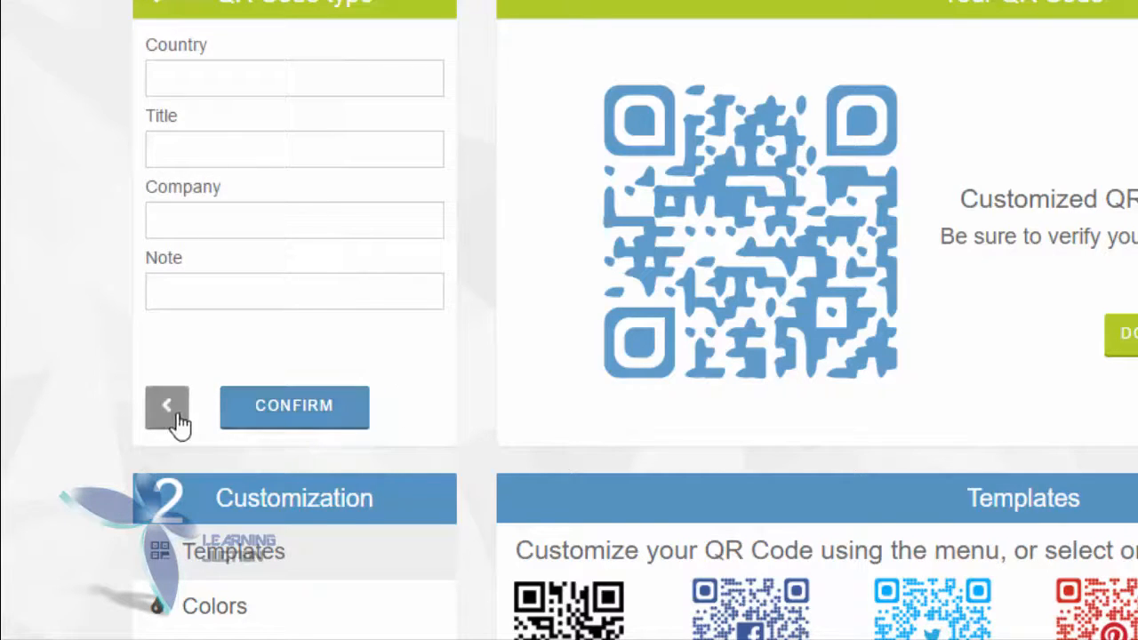
left_click(173, 418)
left_click(177, 421)
left_click(178, 422)
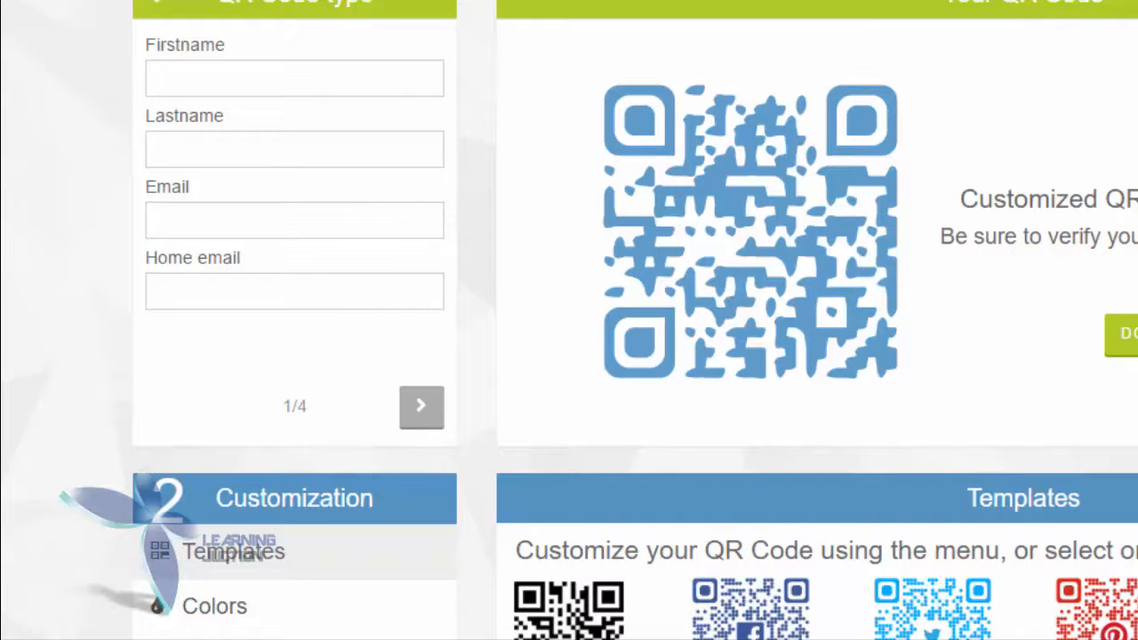
left_click(153, 7)
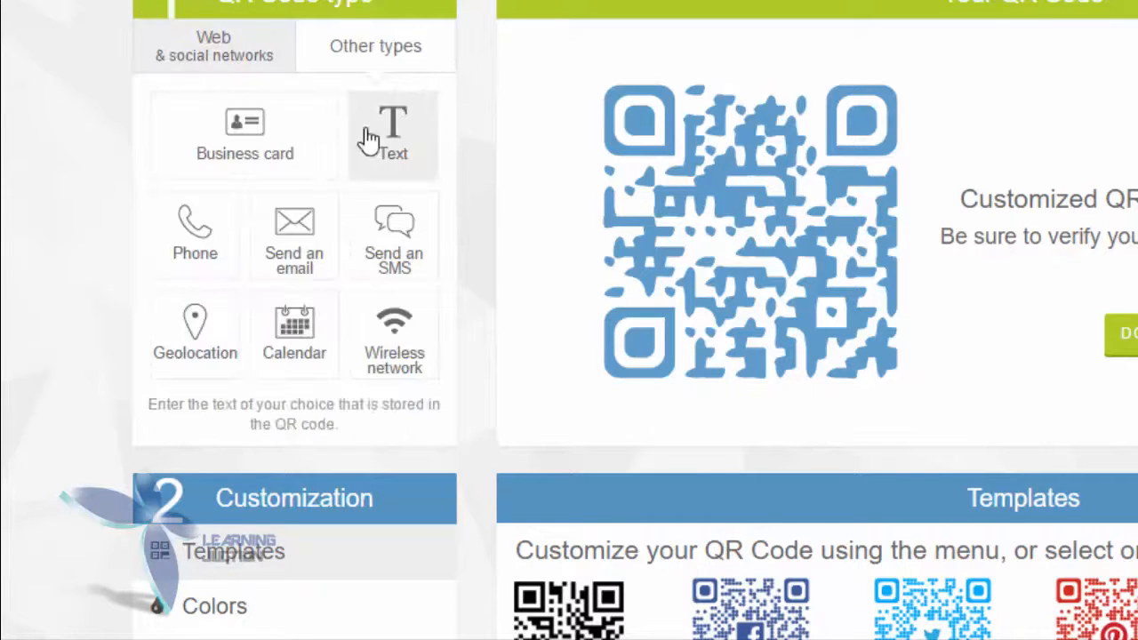
left_click(380, 135)
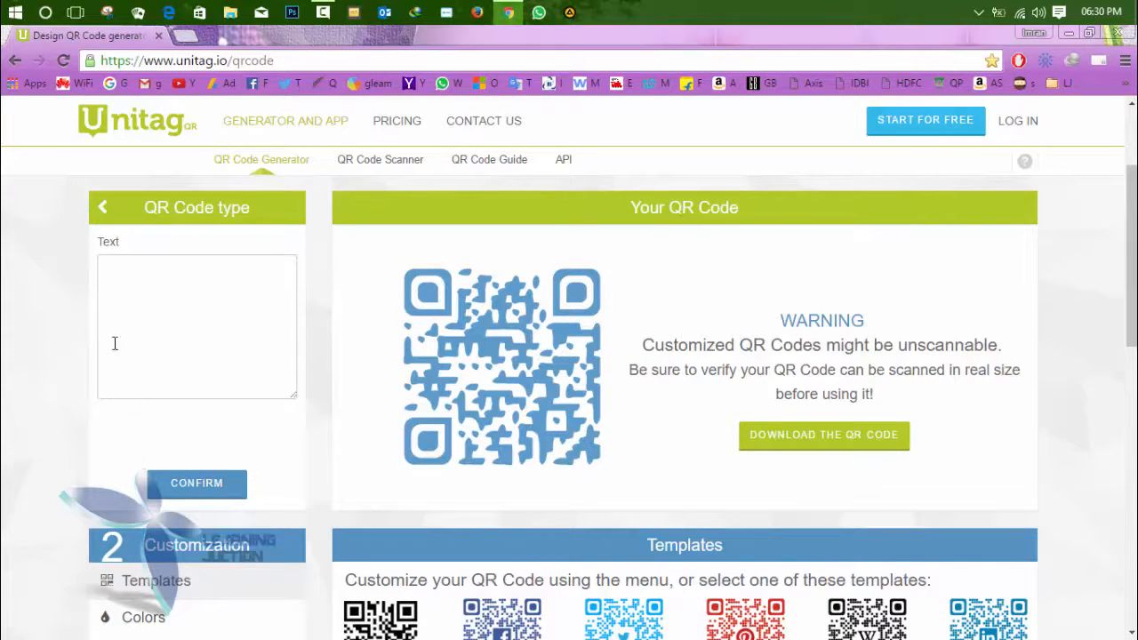
left_click(101, 202)
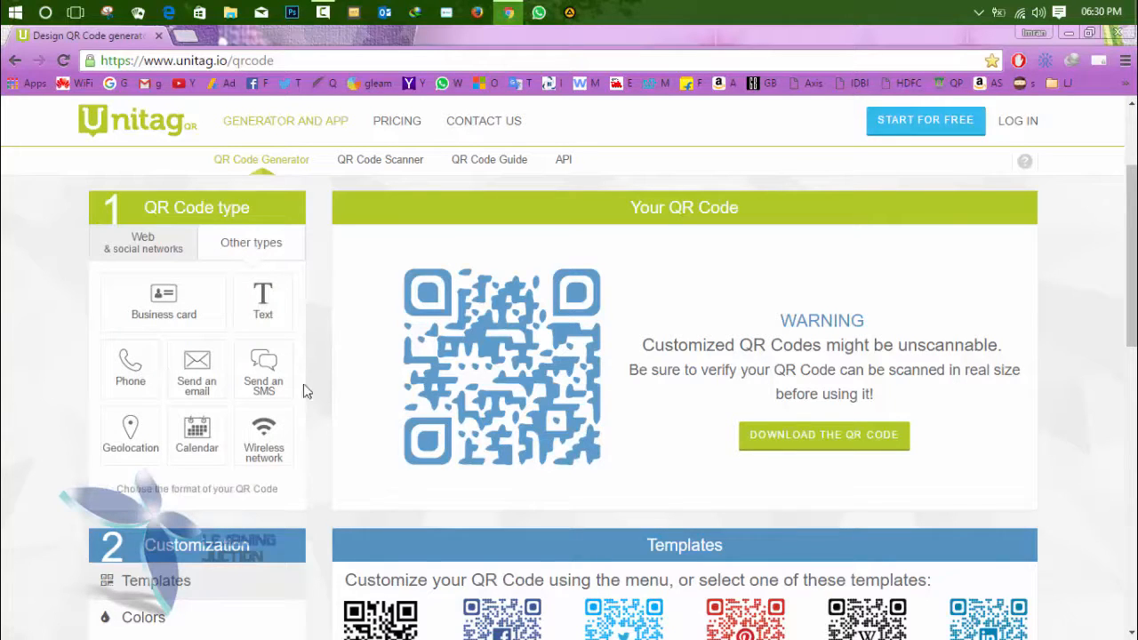
Open the Wireless network QR code form, dismissing the True Key sign-in, and check the name of the connected Wi-Fi network
left_click(278, 458)
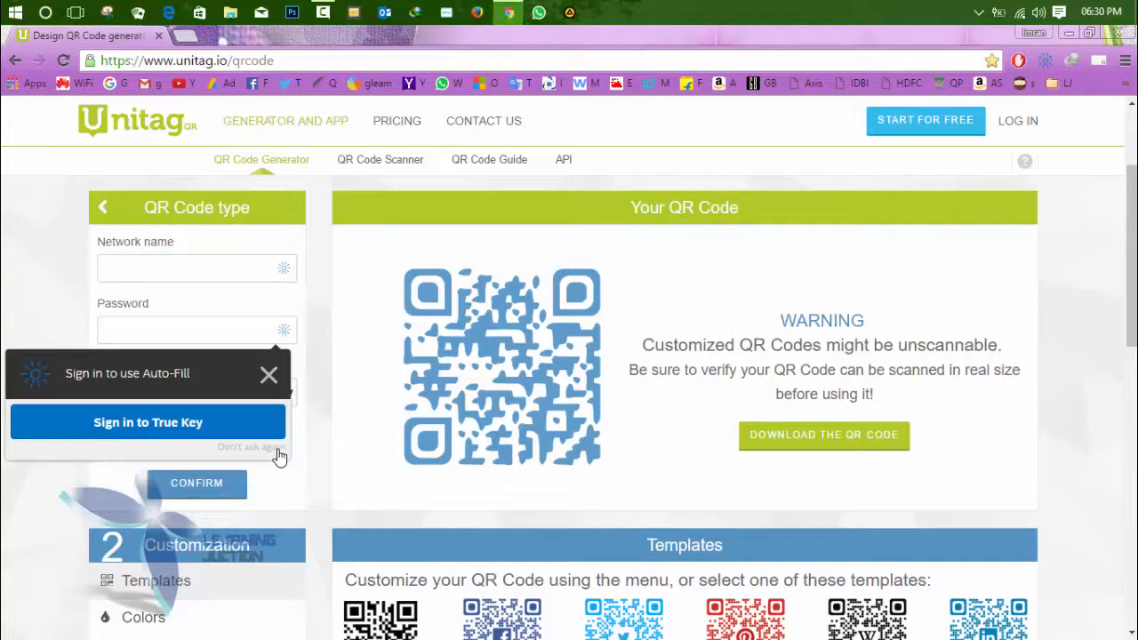
left_click(268, 374)
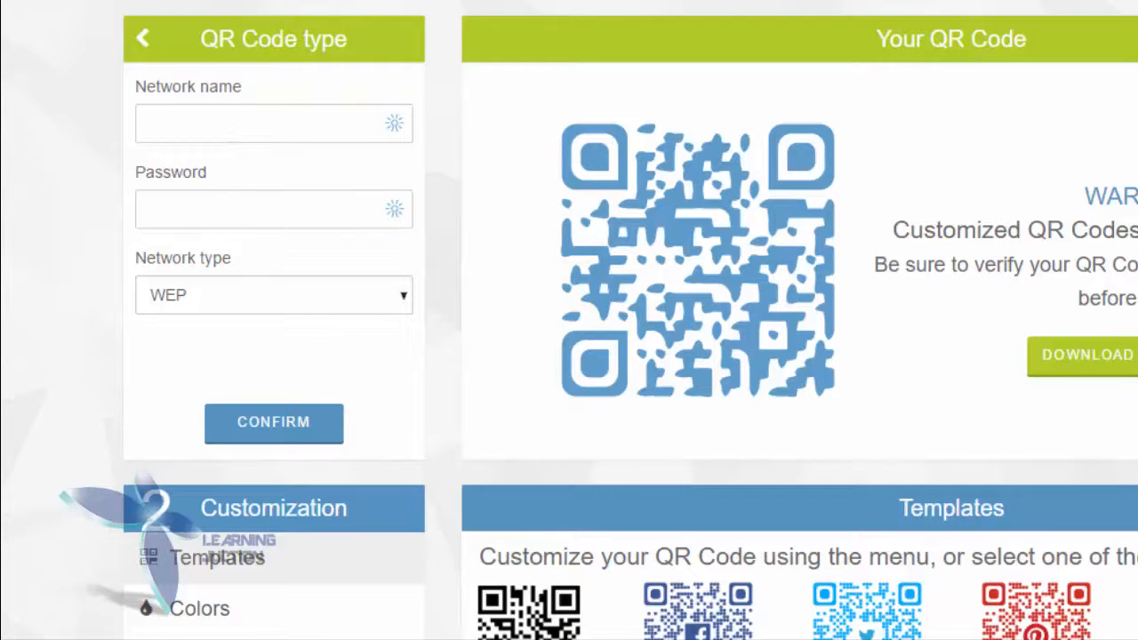
left_click(303, 126)
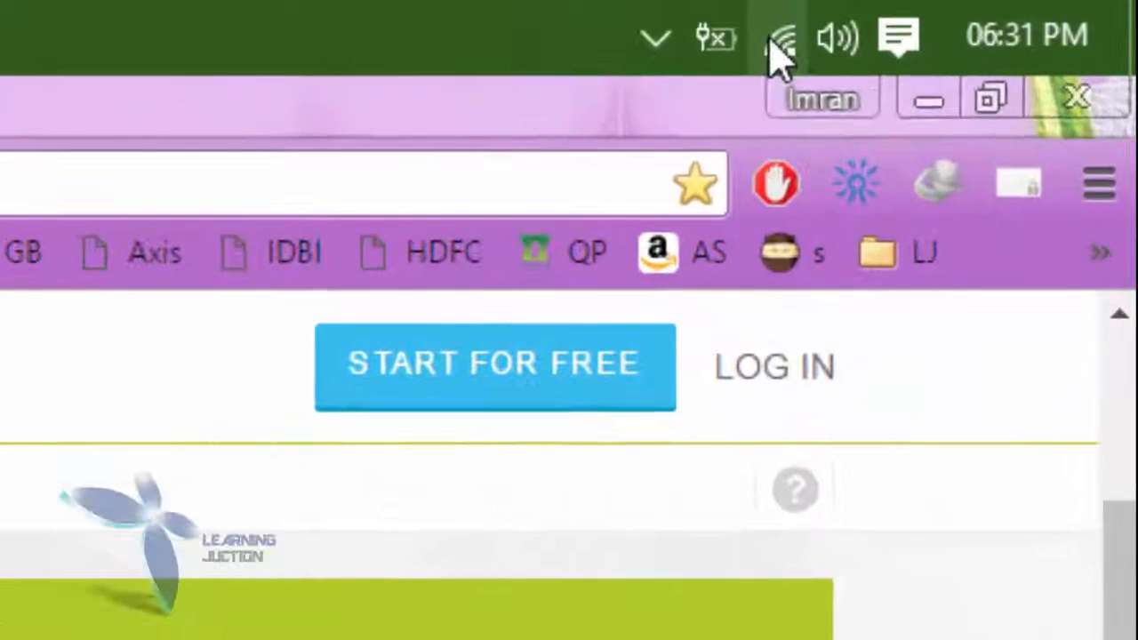
mouse_move(787, 60)
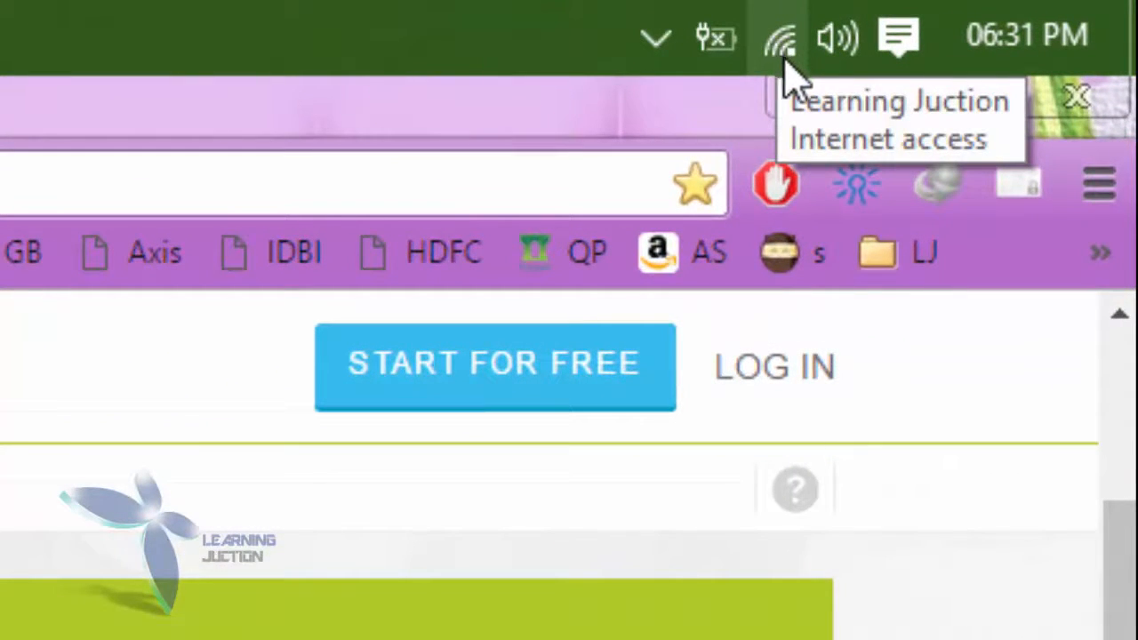
left_click(782, 46)
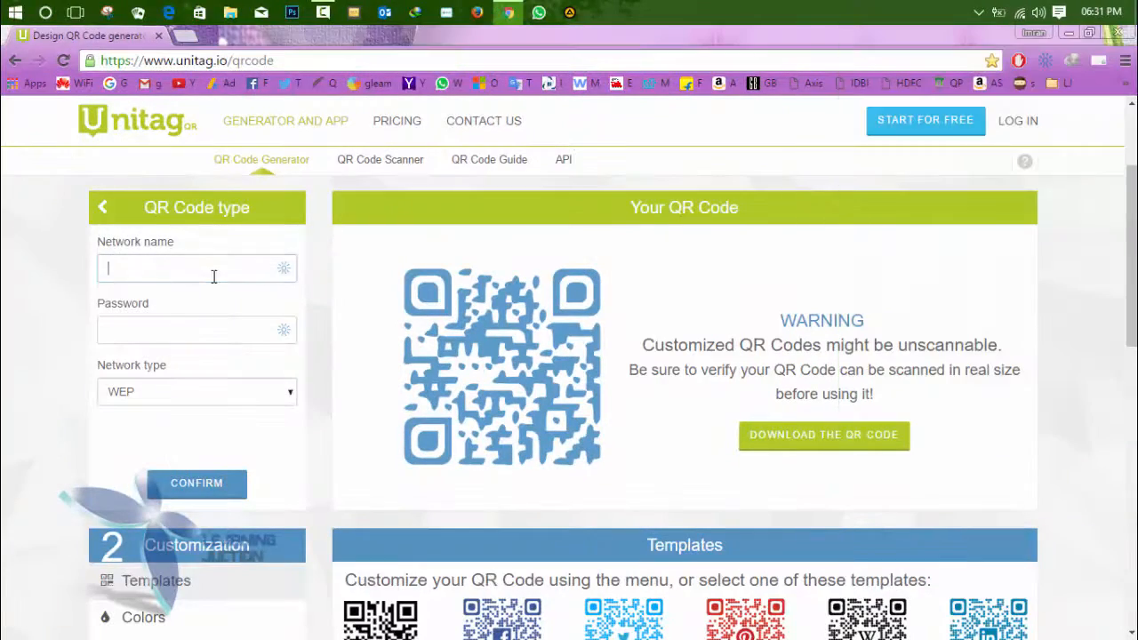
Enter Learning Juction as the network name and fill in the Wi-Fi password
left_click(210, 277)
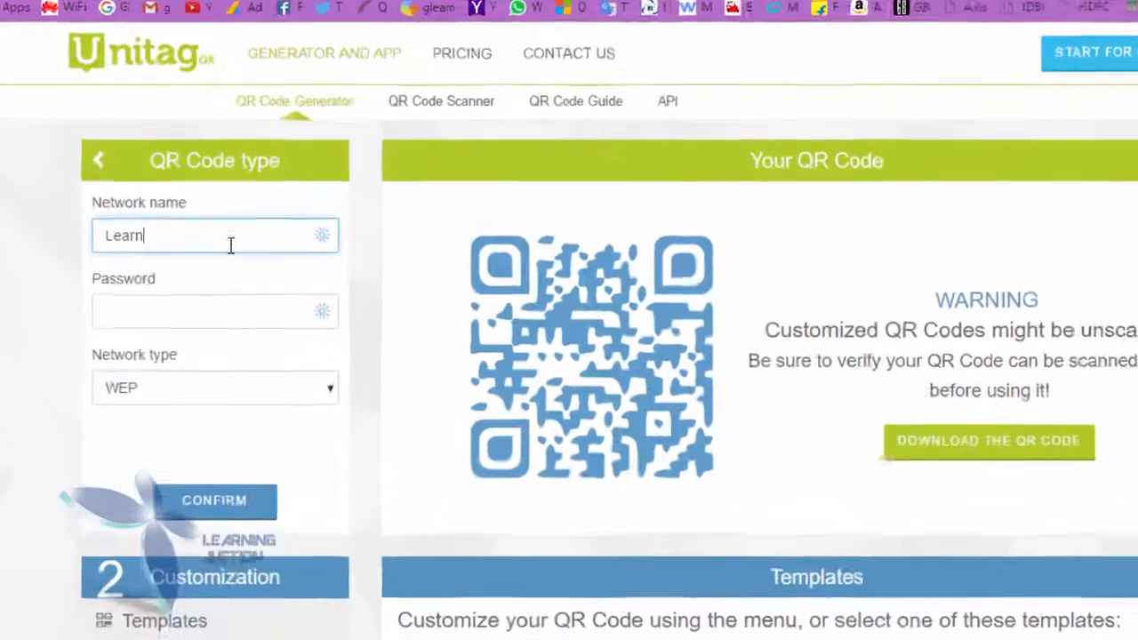
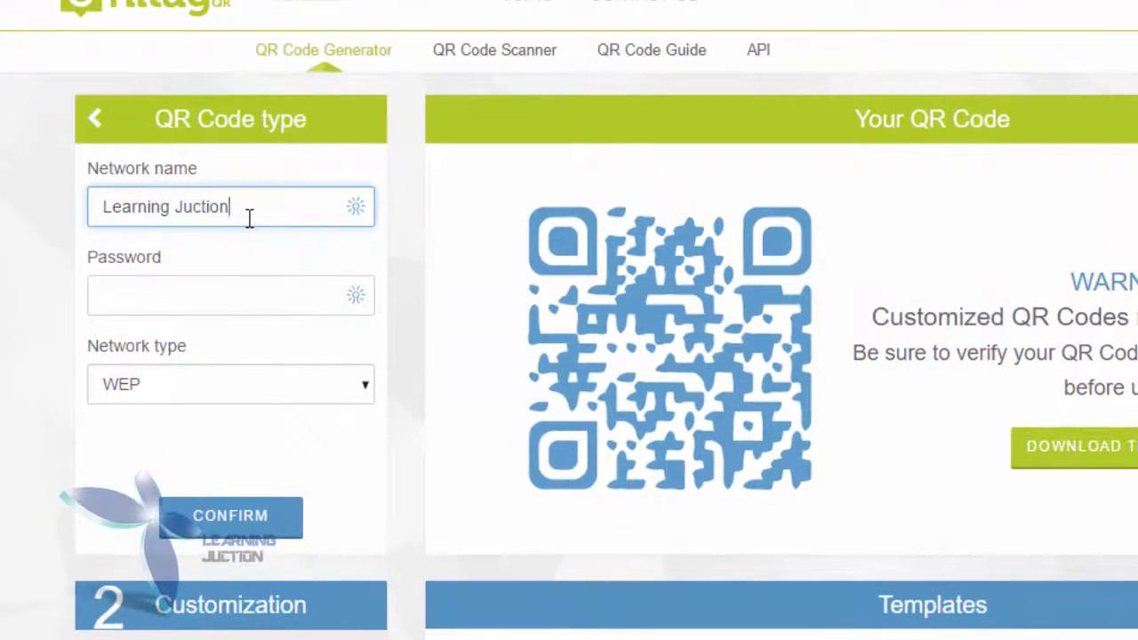
key("Tab")
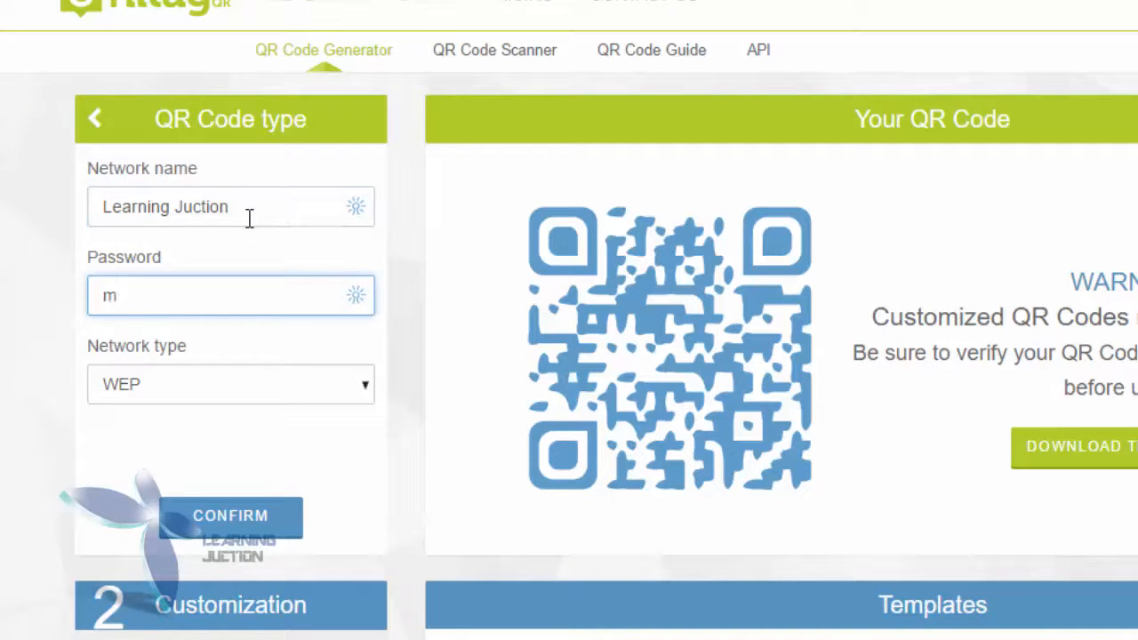
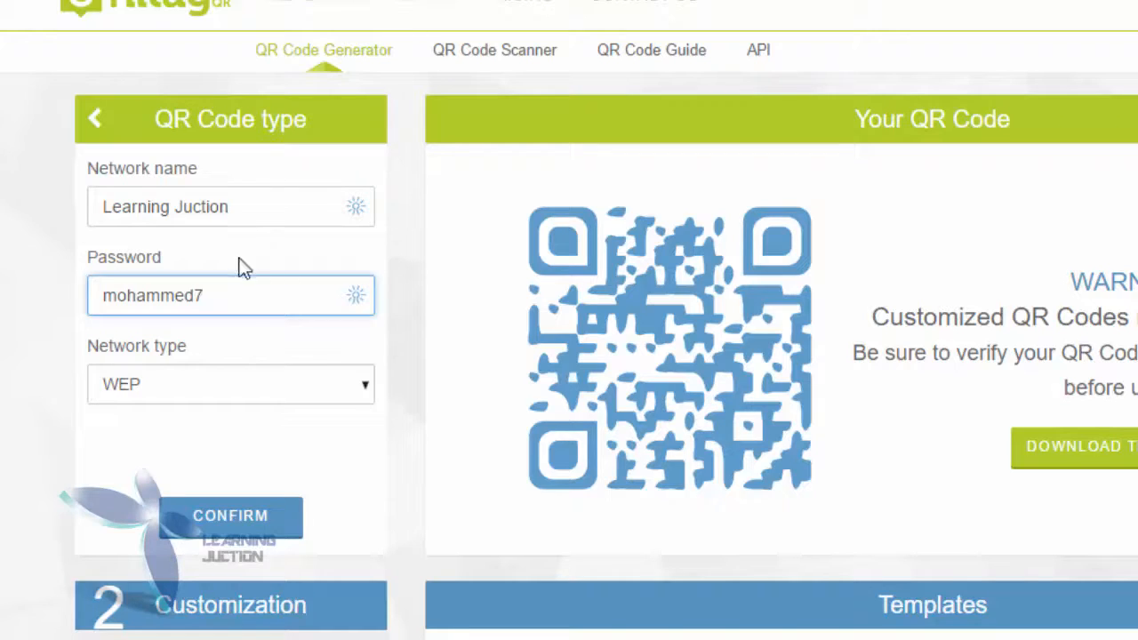
Look through the network type options for the wireless QR code, leaving WEP selected
left_click(299, 373)
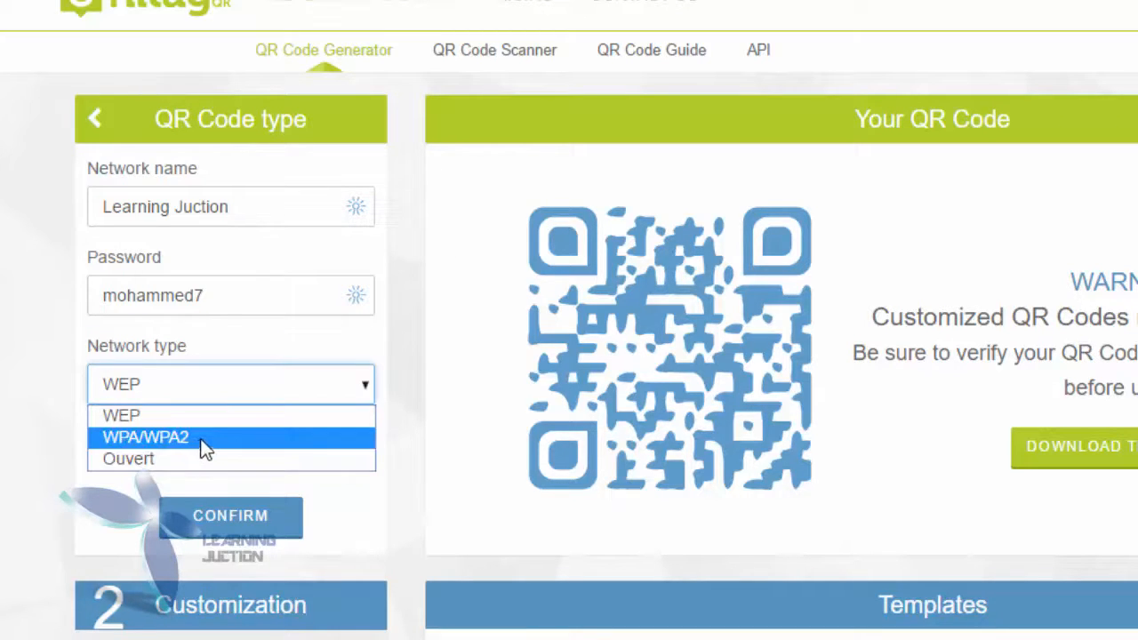
left_click(130, 425)
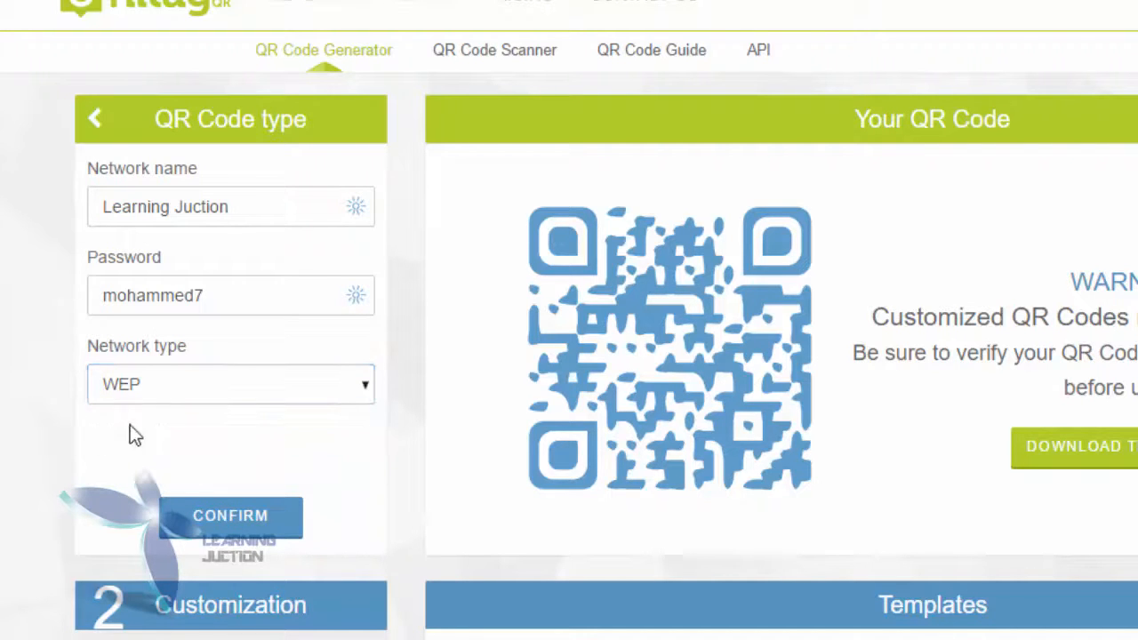
left_click(206, 391)
left_click(38, 432)
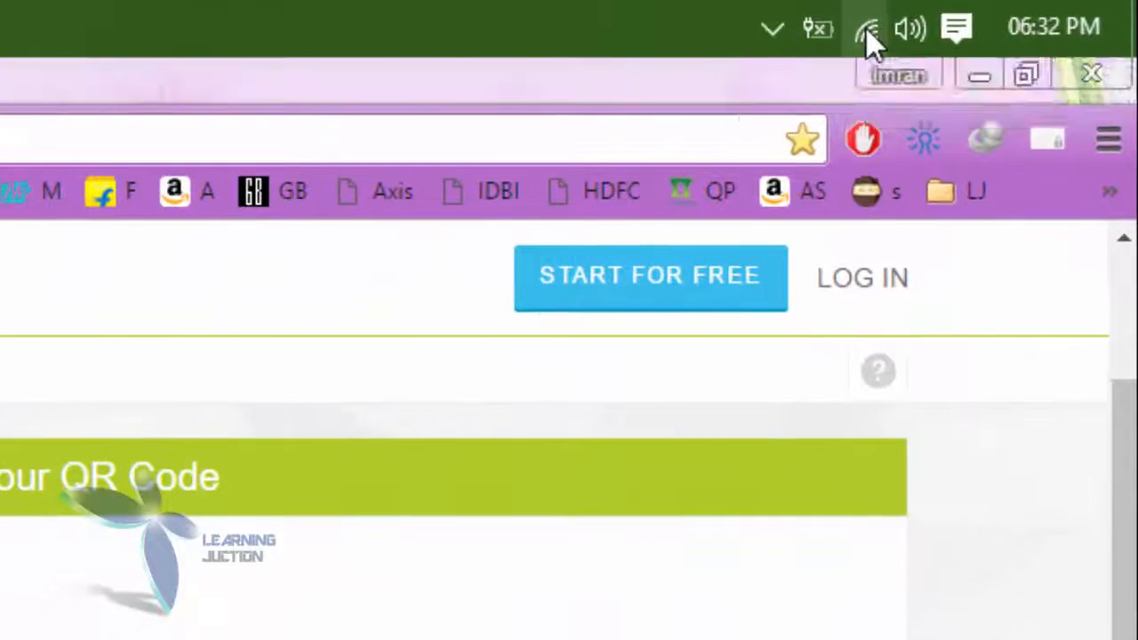
Switch to the Network and Sharing Center and examine the security type in the Learning Juction Wi-Fi connection's wireless properties
right_click(866, 29)
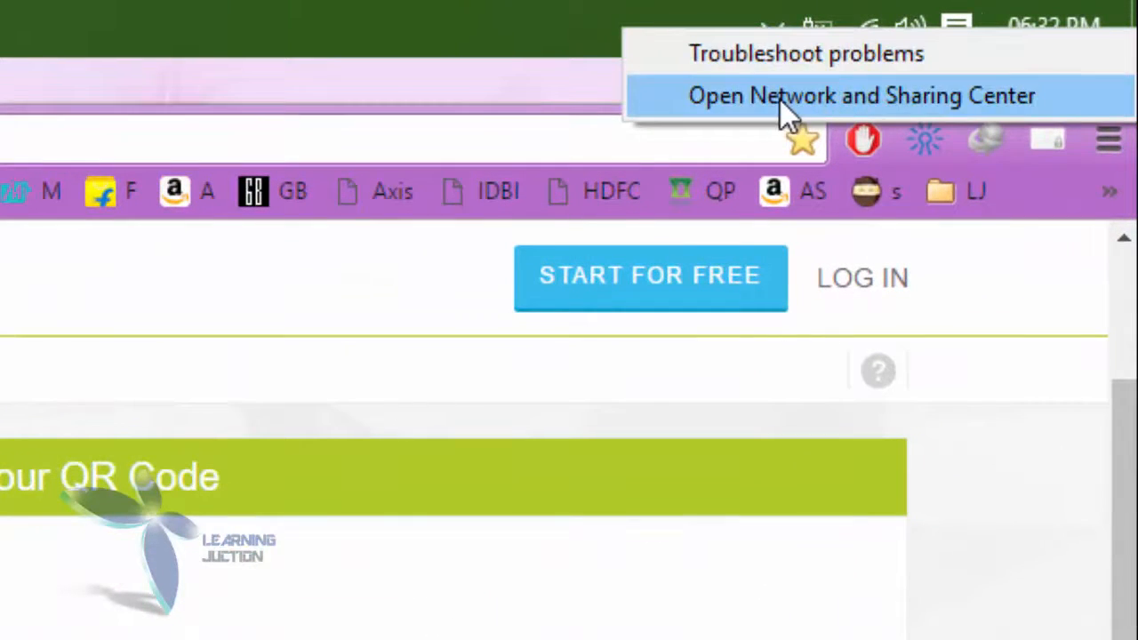
left_click(970, 109)
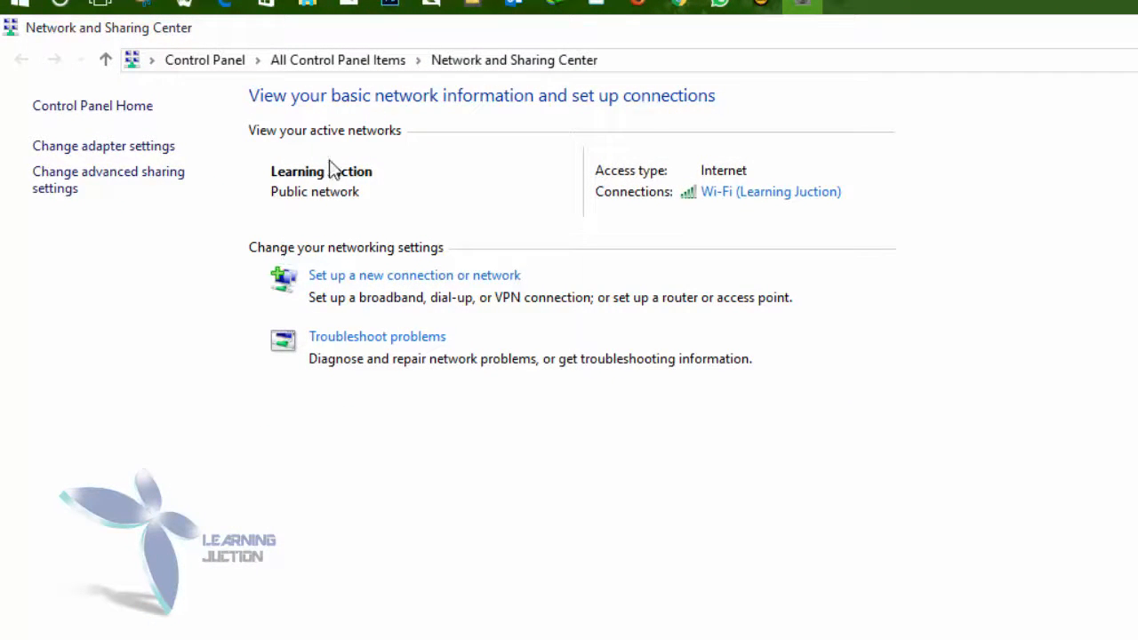
left_click(778, 193)
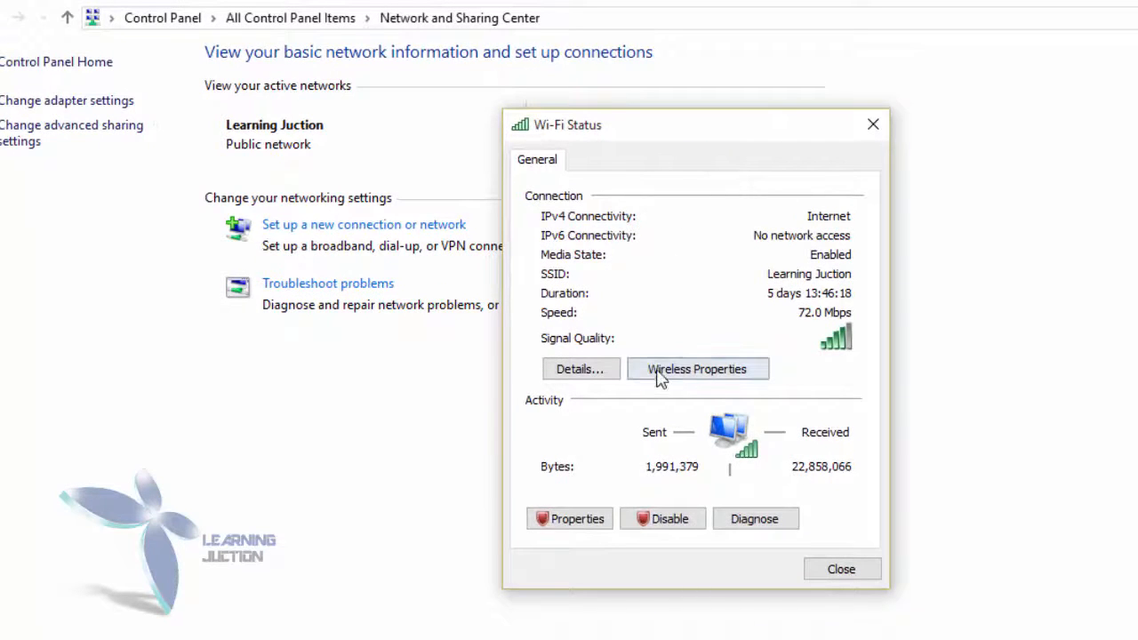
left_click(721, 380)
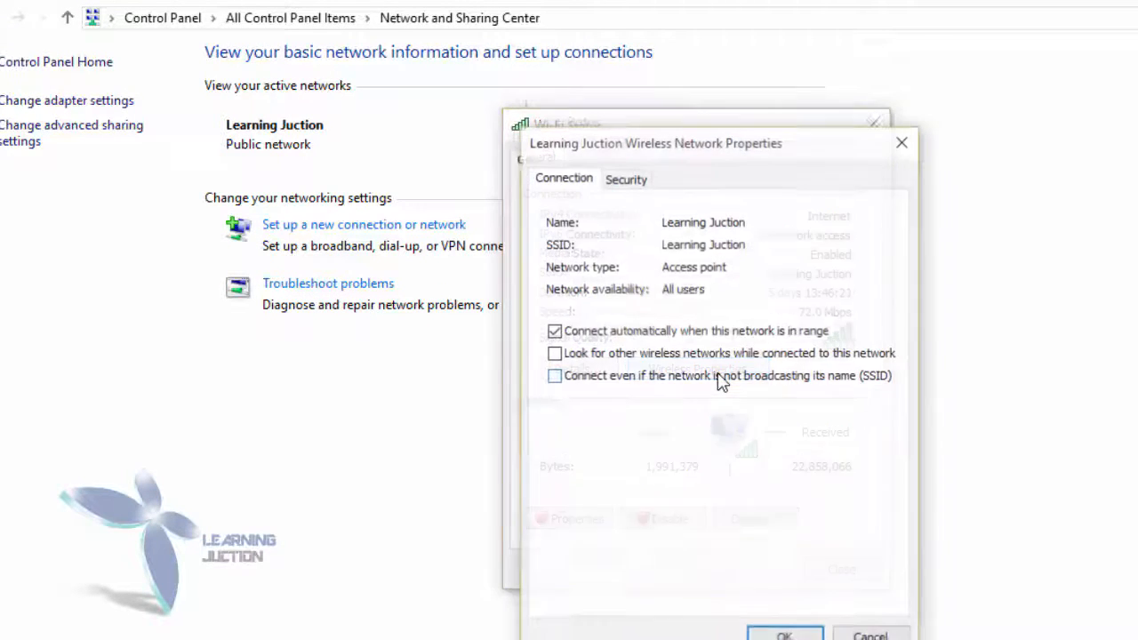
left_click(633, 181)
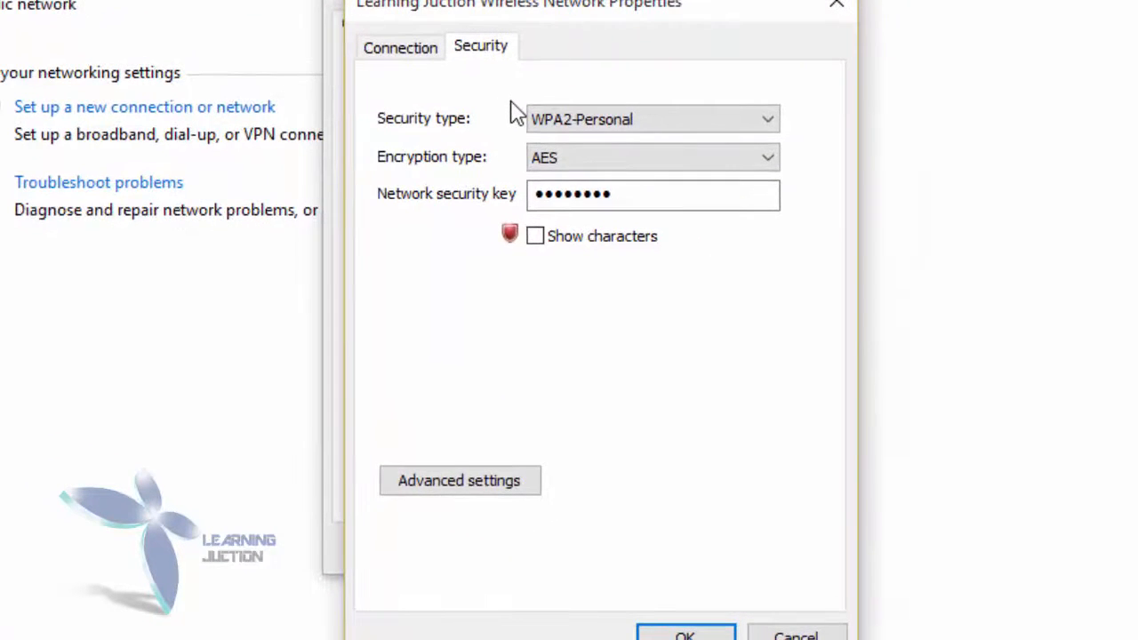
mouse_move(510, 99)
left_mouse_down()
mouse_move(628, 119)
mouse_move(650, 136)
left_mouse_up()
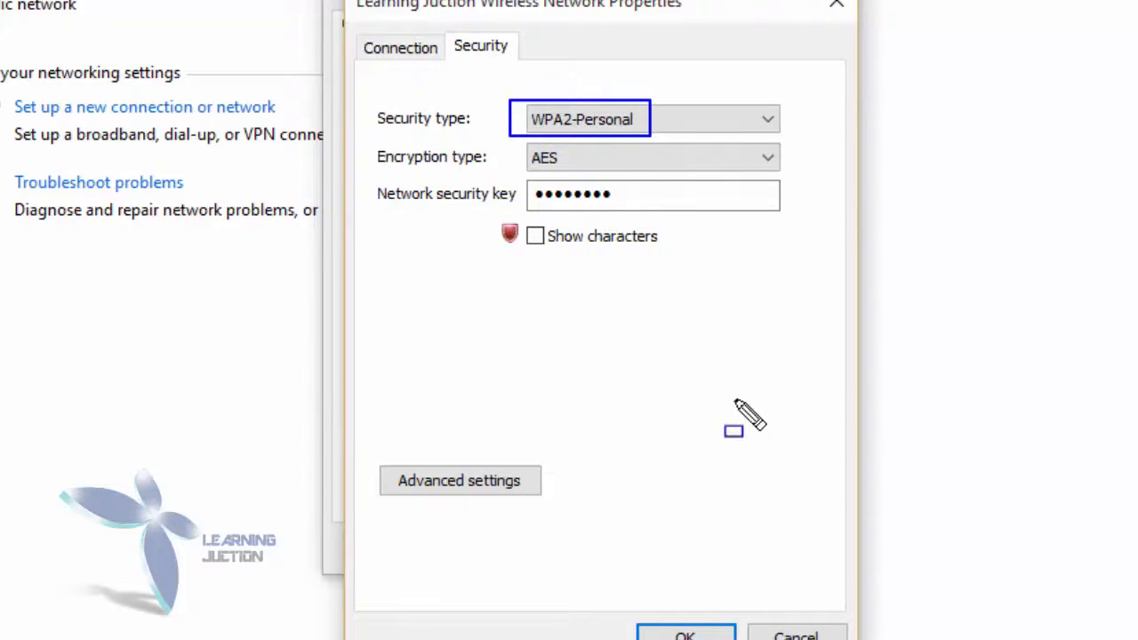
Close the wireless properties, return to the Unitag page in Chrome, set the network type to WPA/WPA2 and confirm the QR code
key("Escape")
left_click(677, 590)
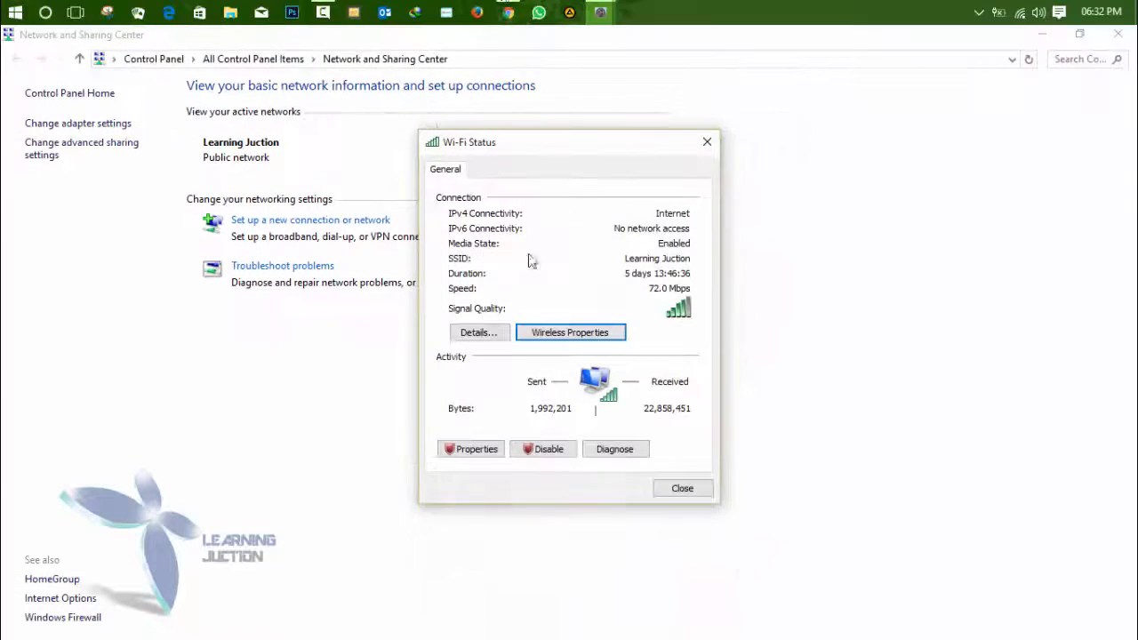
left_click(510, 14)
left_click(181, 375)
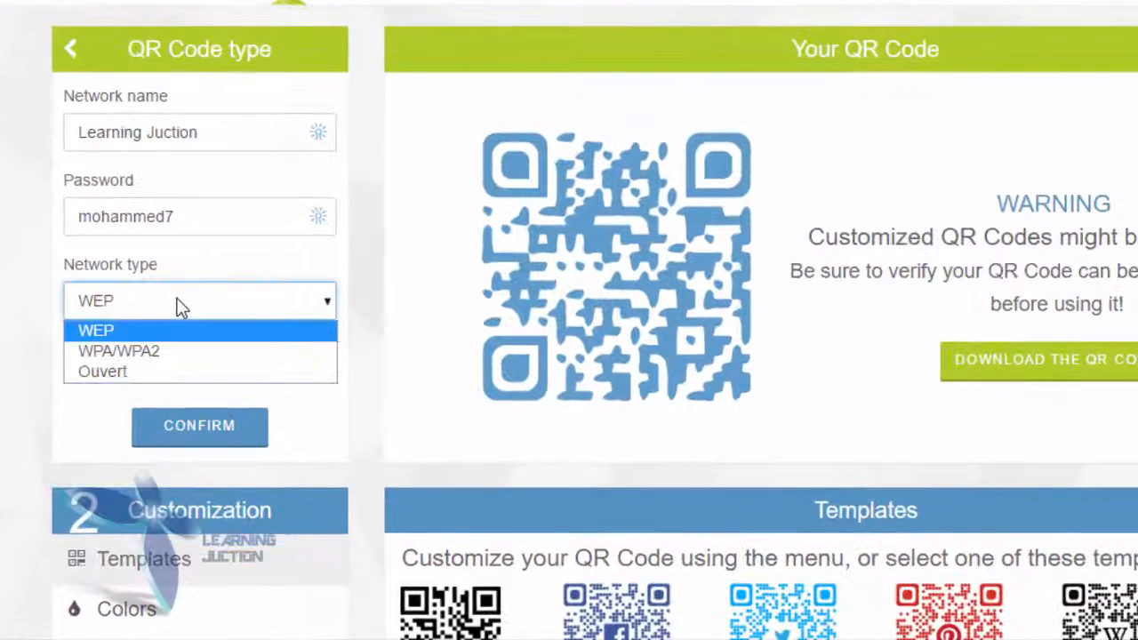
left_click(166, 353)
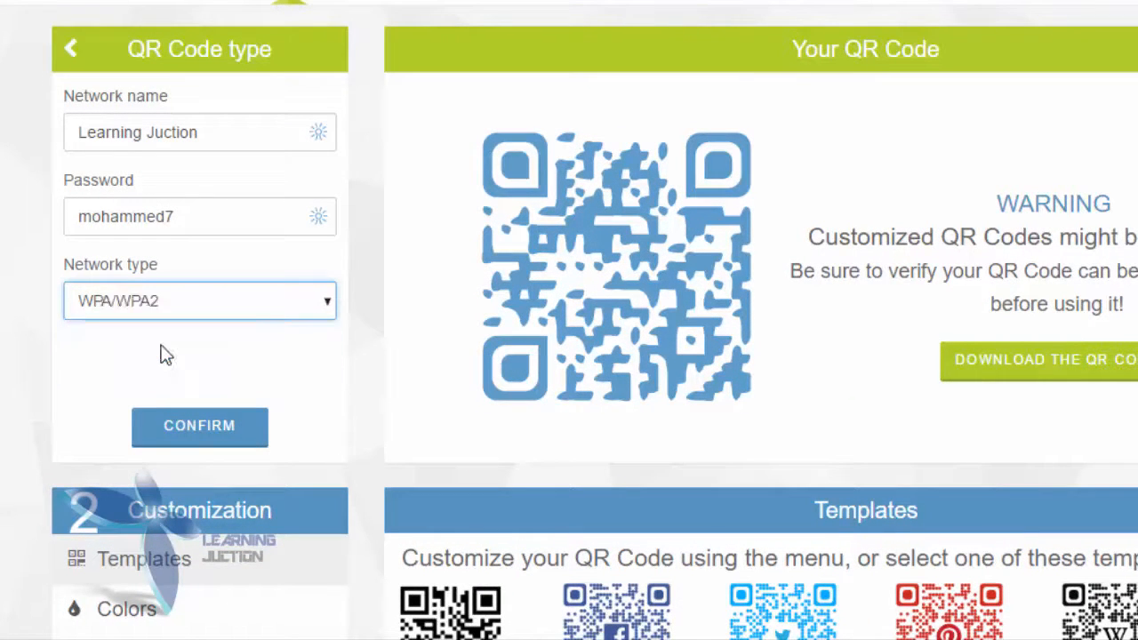
left_click(233, 437)
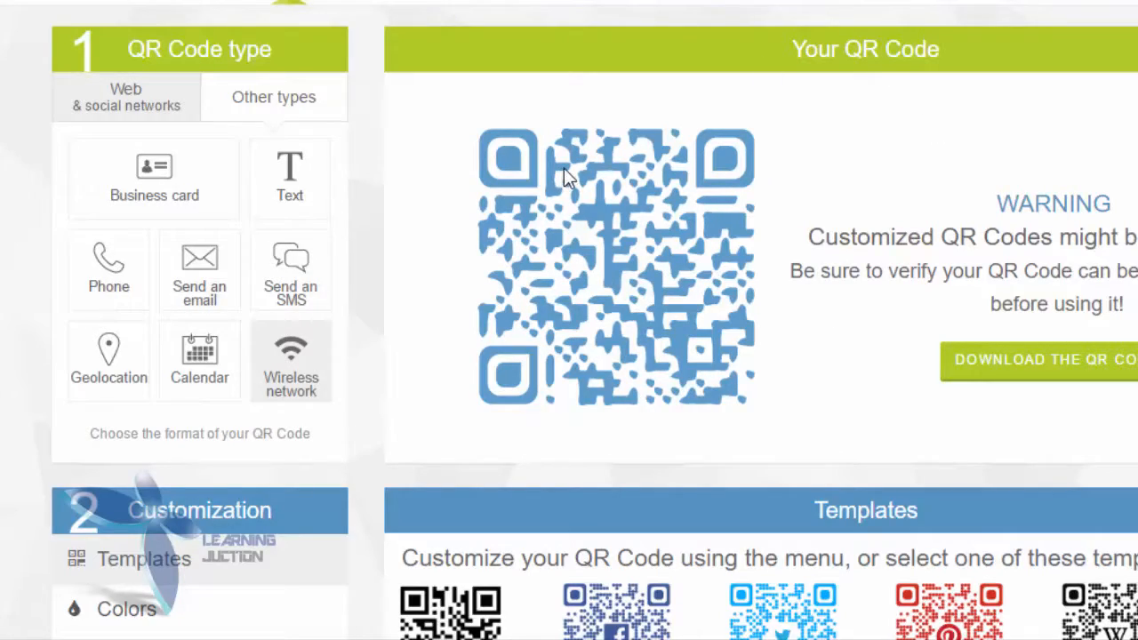
Apply the black Wi-Fi template to the wireless network QR code and check the updated preview
scroll(564, 169, "down", 1)
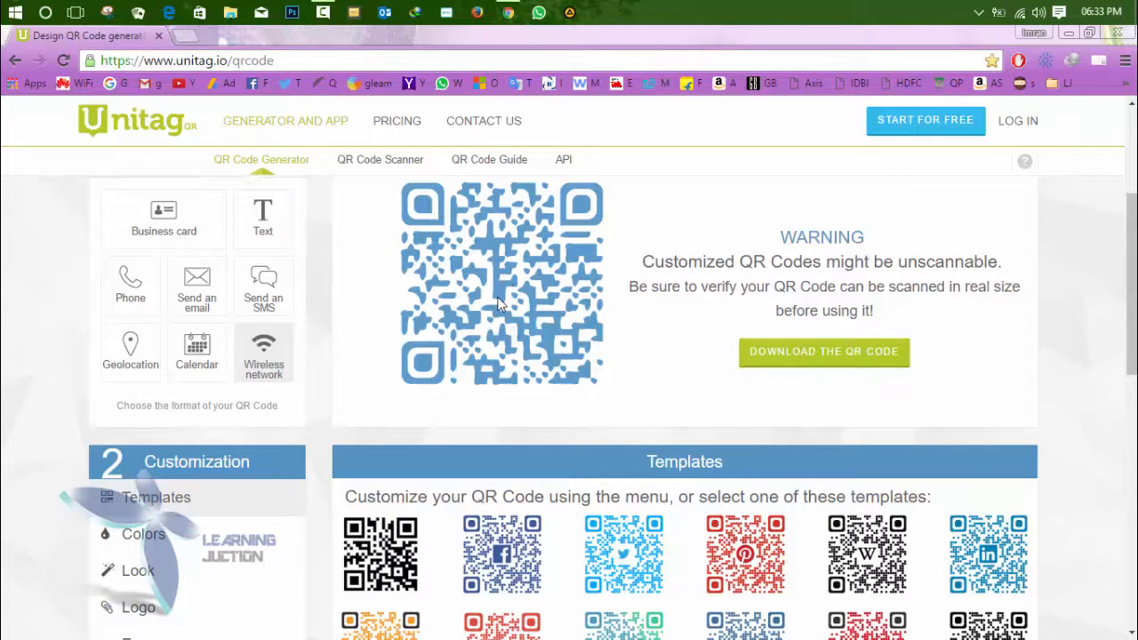
scroll(493, 287, "down", 3)
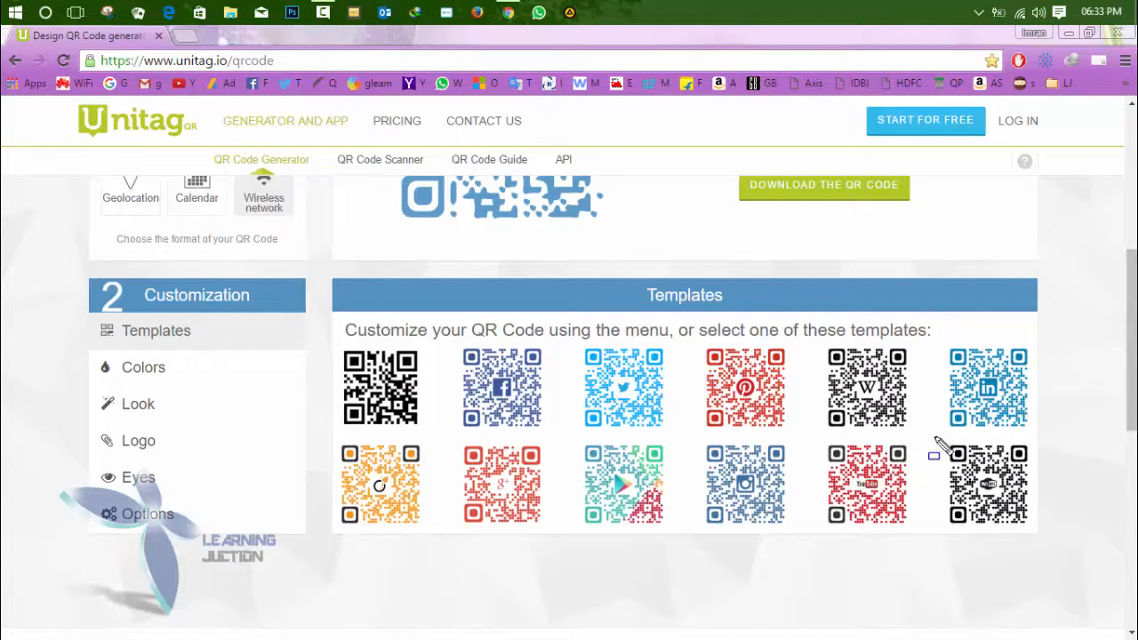
left_click_drag(934, 436, 1033, 542)
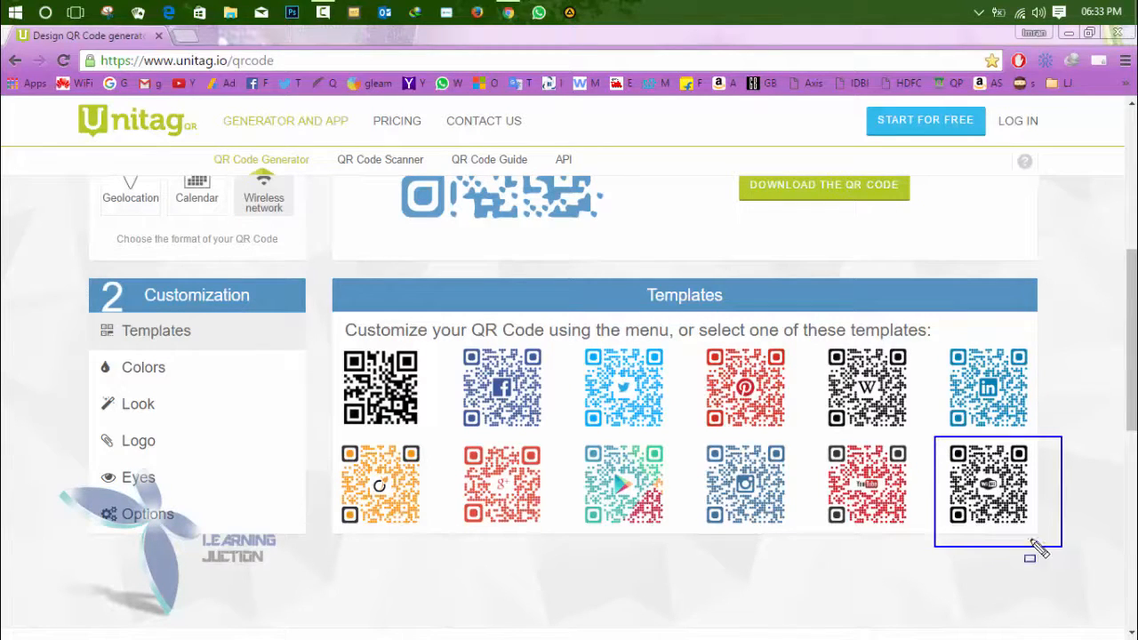
key("Escape")
left_click(986, 487)
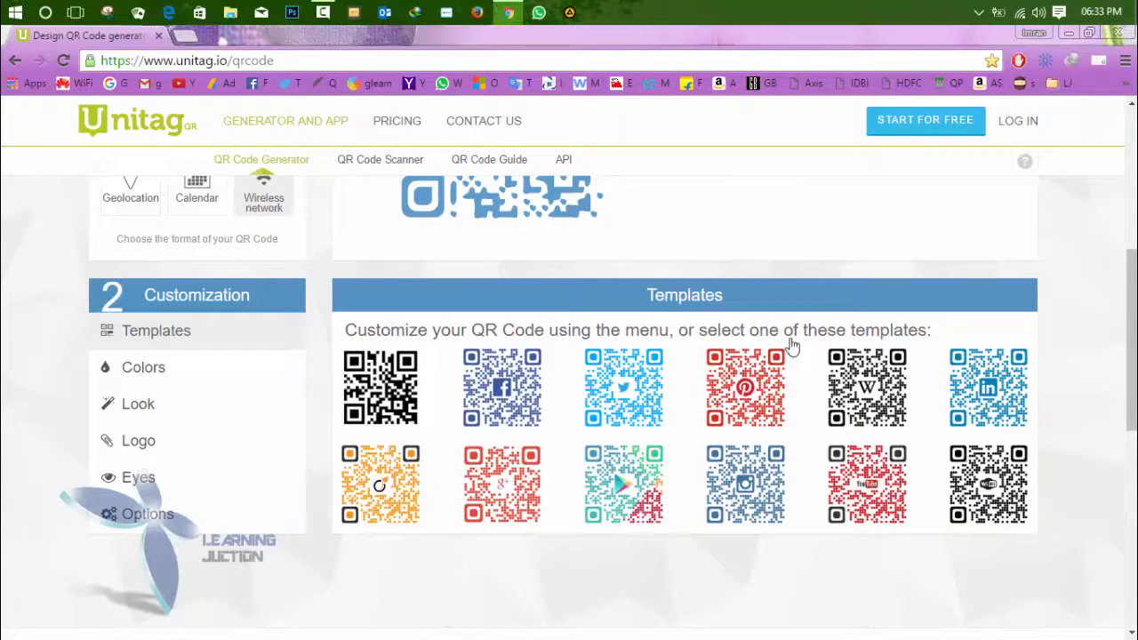
scroll(604, 239, "up", 2)
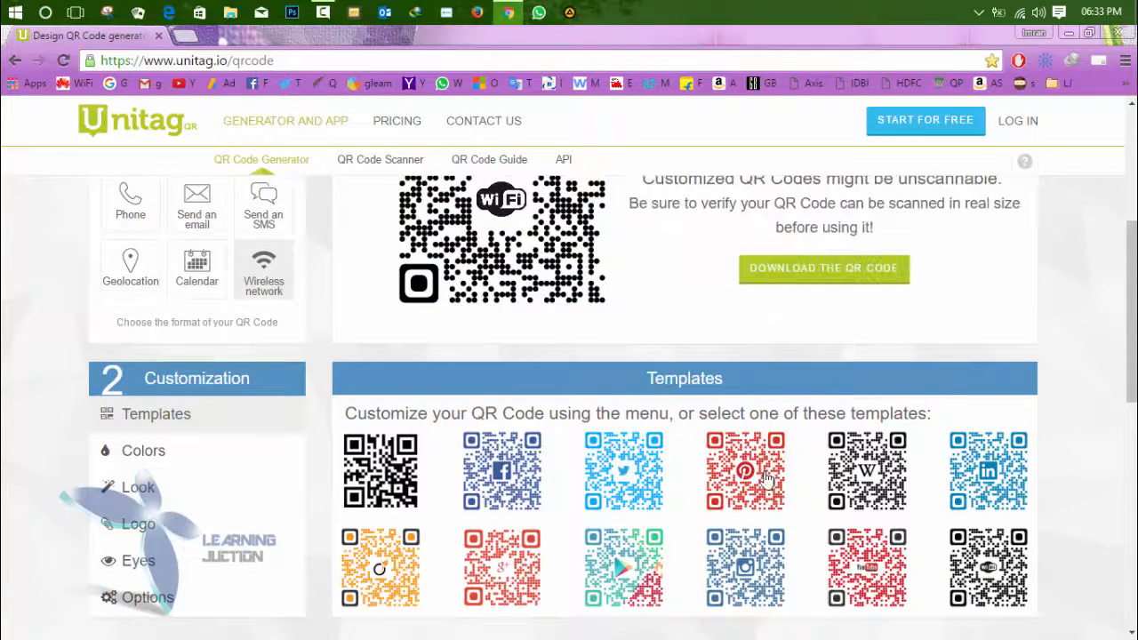
scroll(306, 584, "up", 4)
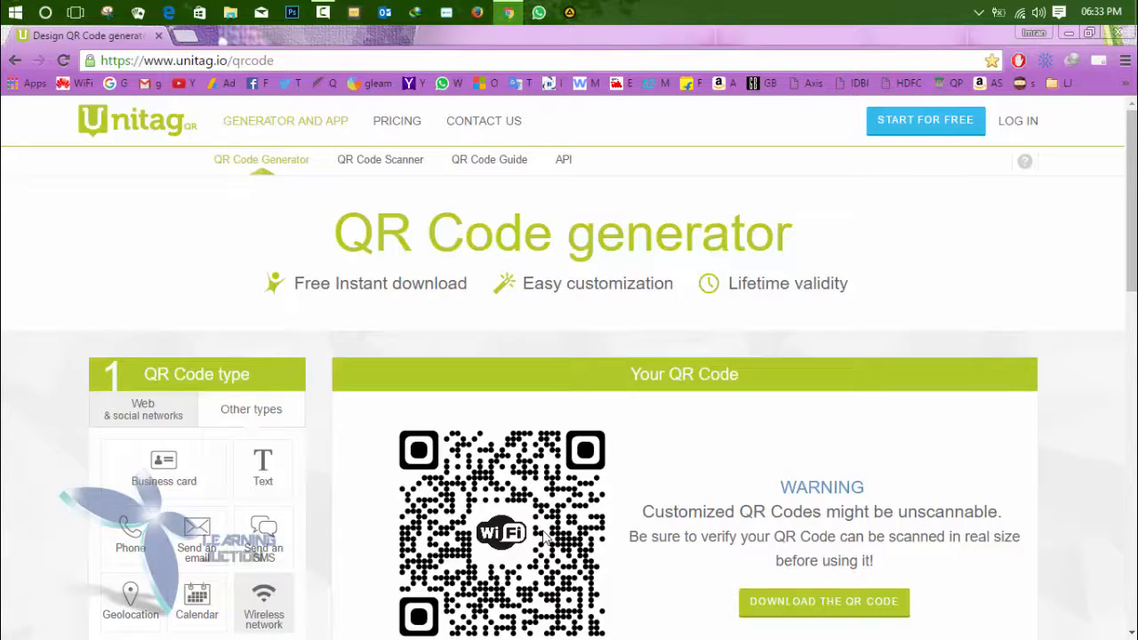
Upload new logo transparent.png from the LJ\logo folder on drive D: as the logo overlaid on the QR code
scroll(552, 527, "down", 5)
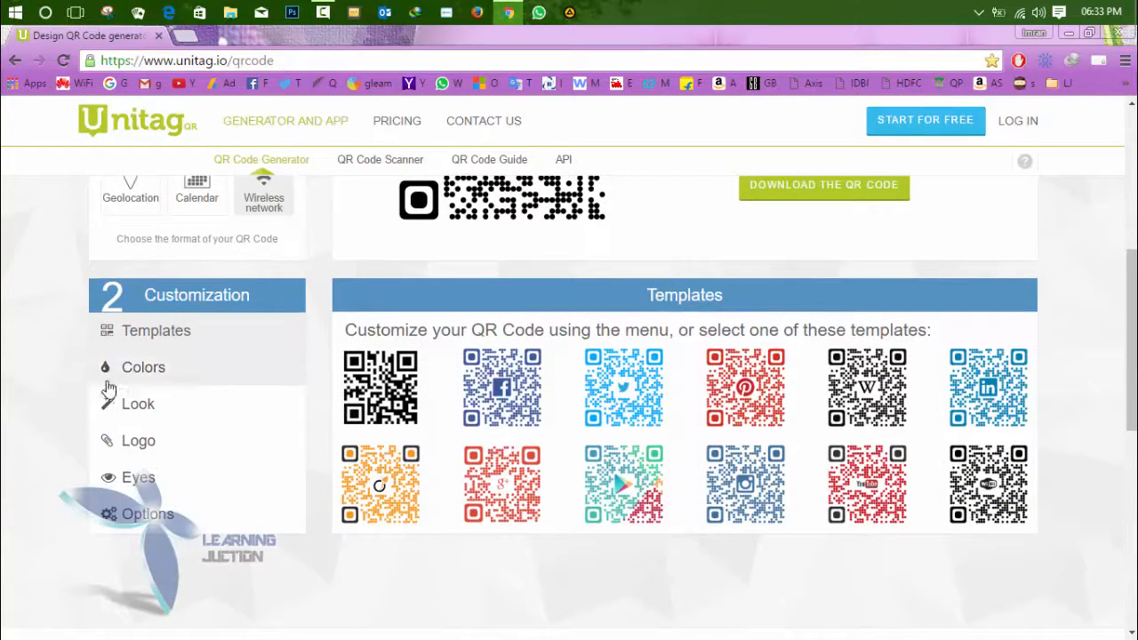
left_click(106, 445)
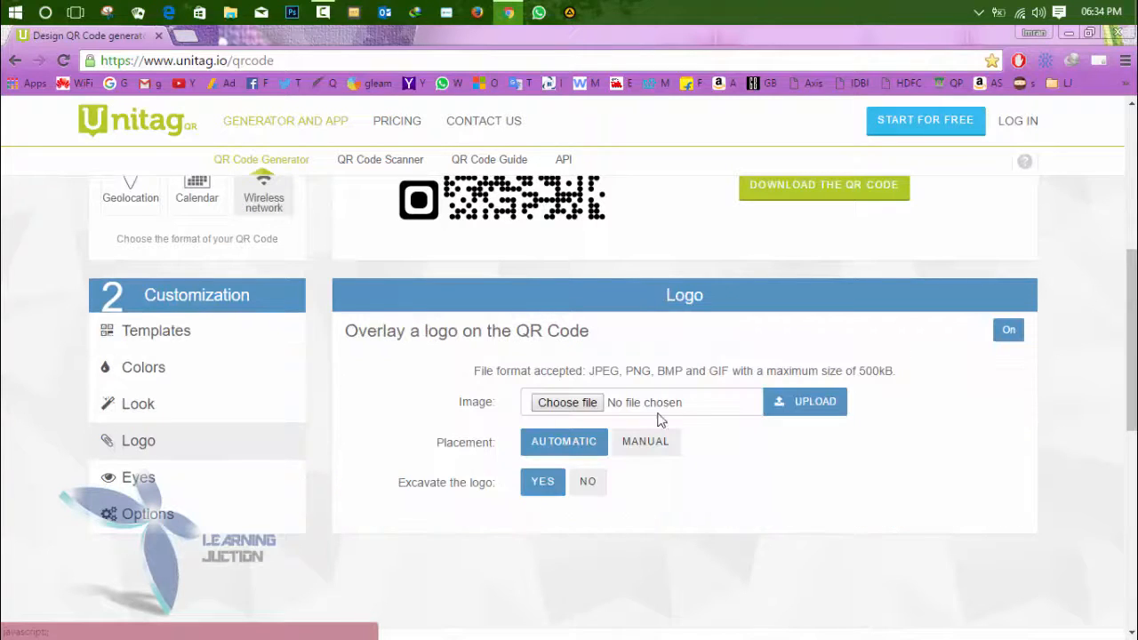
left_click(569, 403)
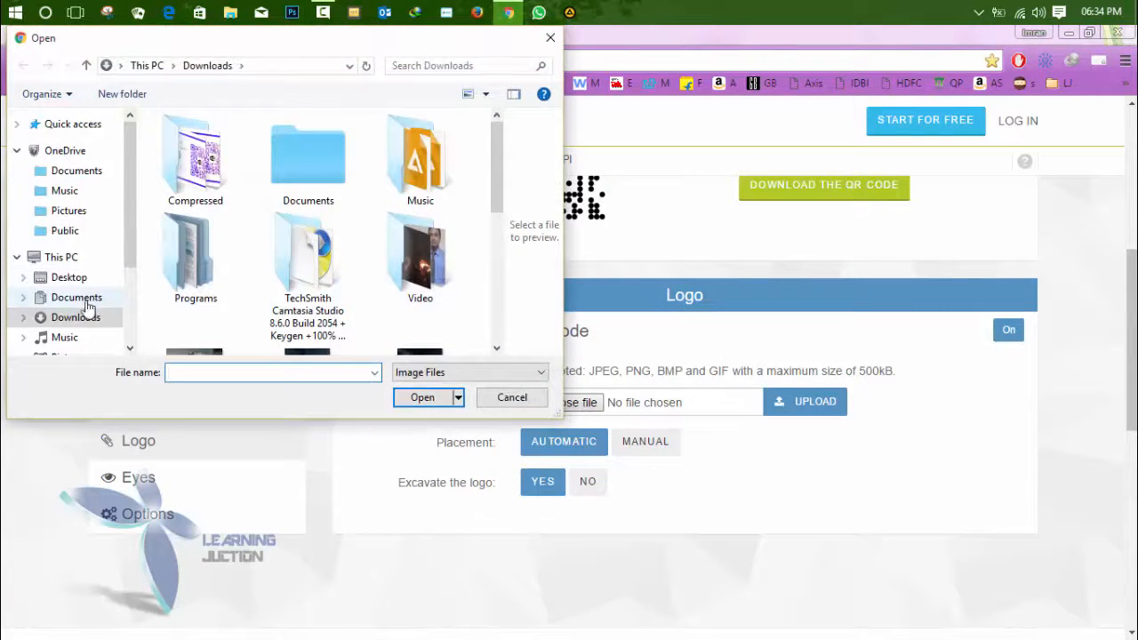
scroll(78, 325, "down", 3)
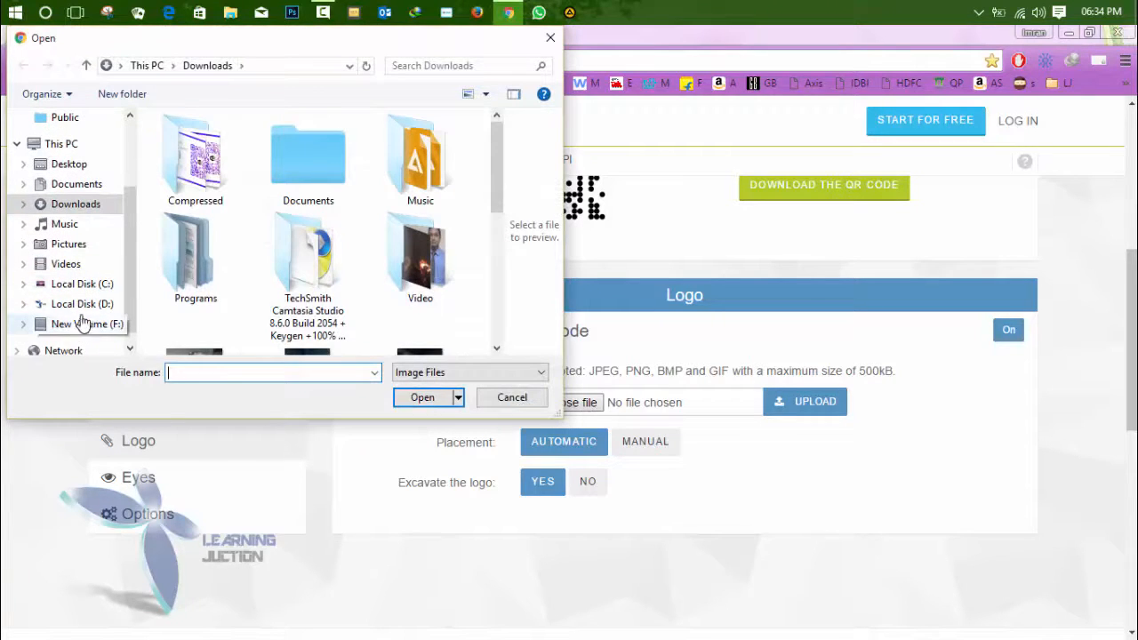
left_click(80, 304)
scroll(423, 284, "down", 2)
scroll(423, 285, "down", 1)
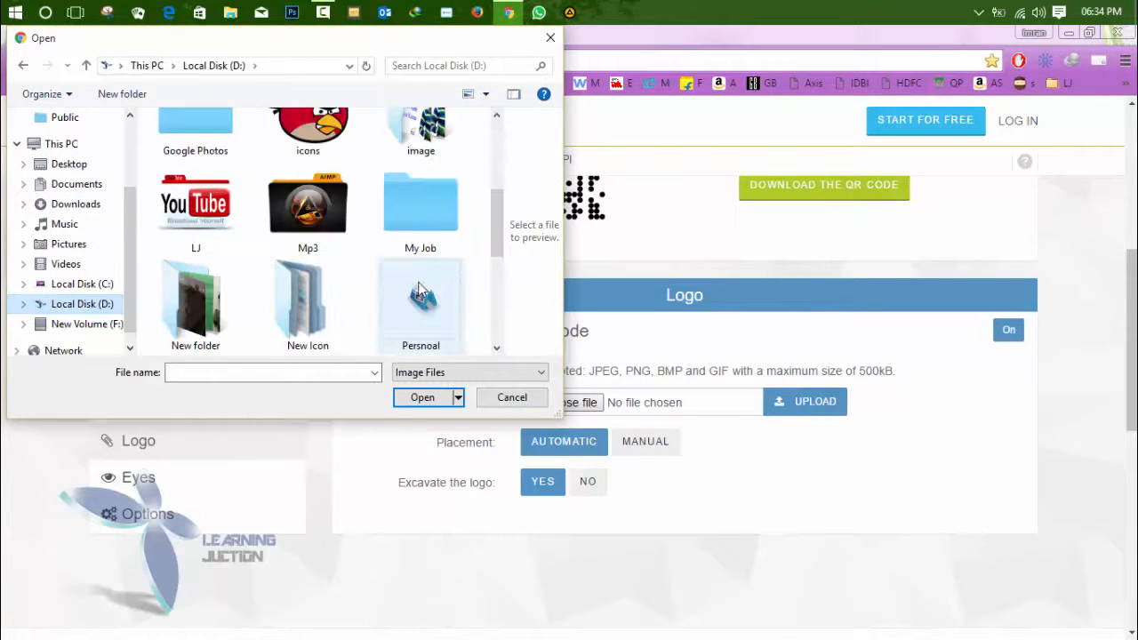
double_click(198, 200)
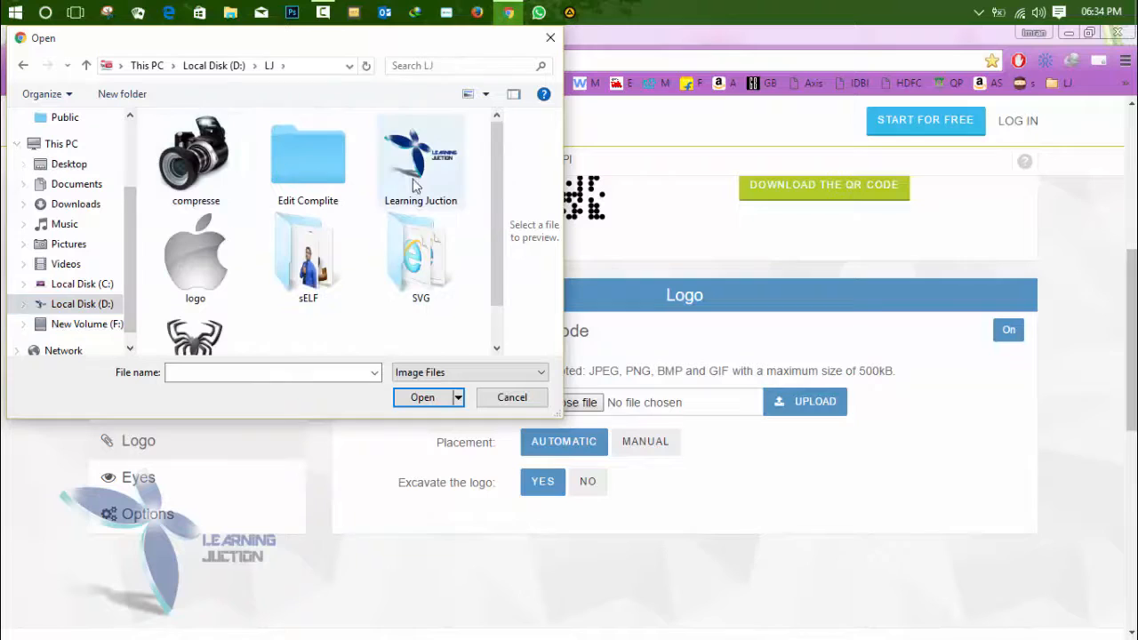
double_click(214, 265)
left_click(455, 188)
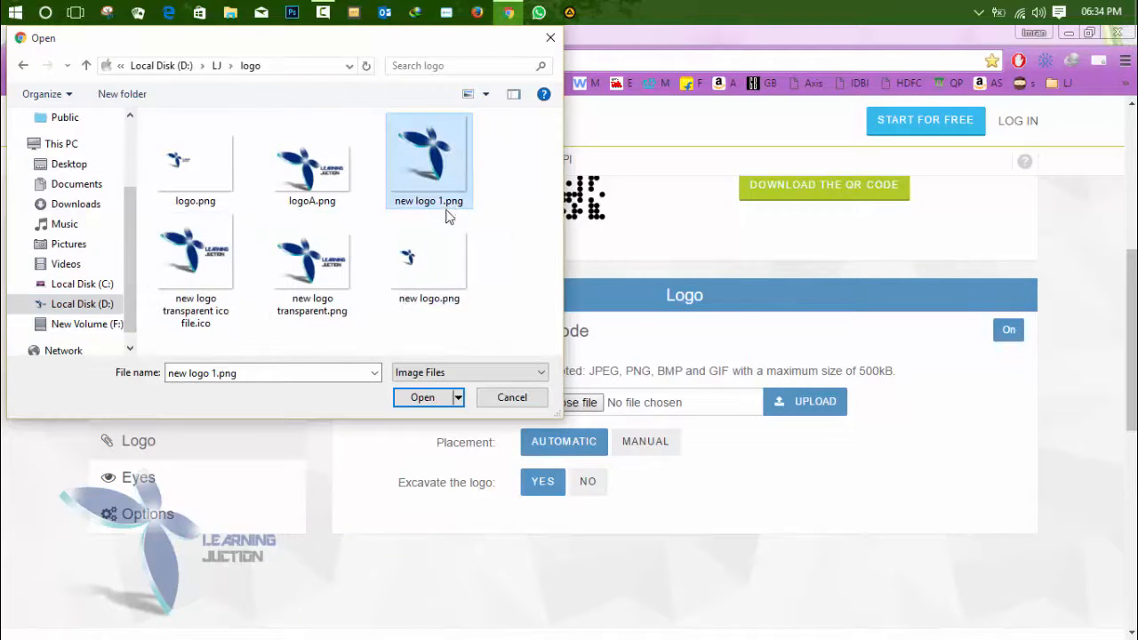
left_click(418, 266)
double_click(328, 273)
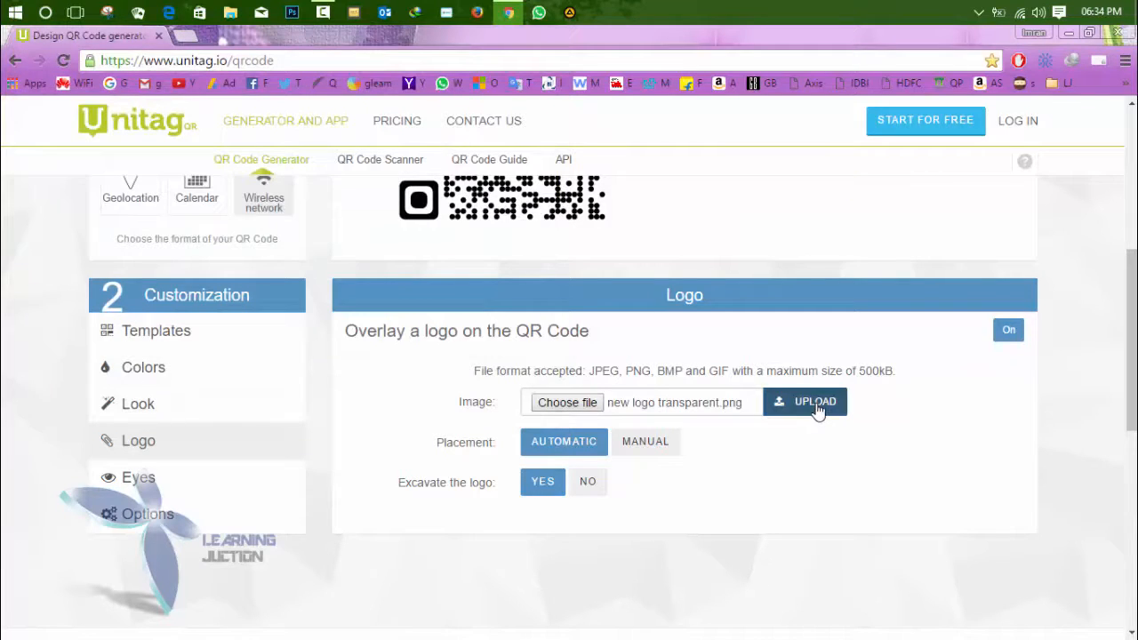
scroll(915, 495, "up", 3)
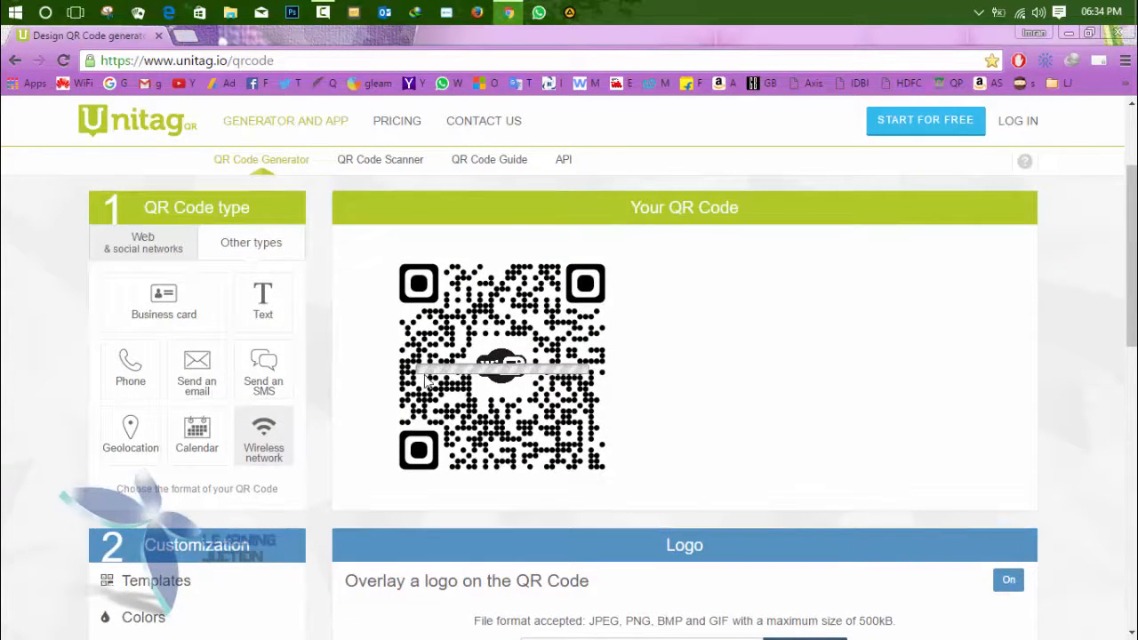
Try the QR code with logo excavation set to No, compare the preview, and set Excavate the logo back to Yes
scroll(471, 391, "down", 3)
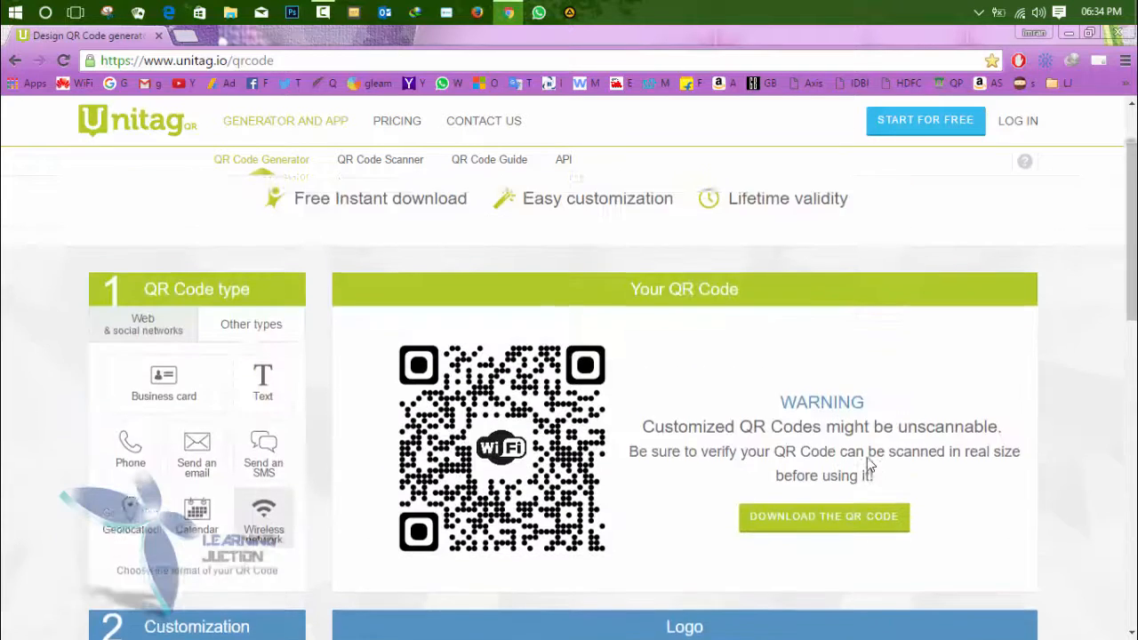
scroll(578, 531, "down", 2)
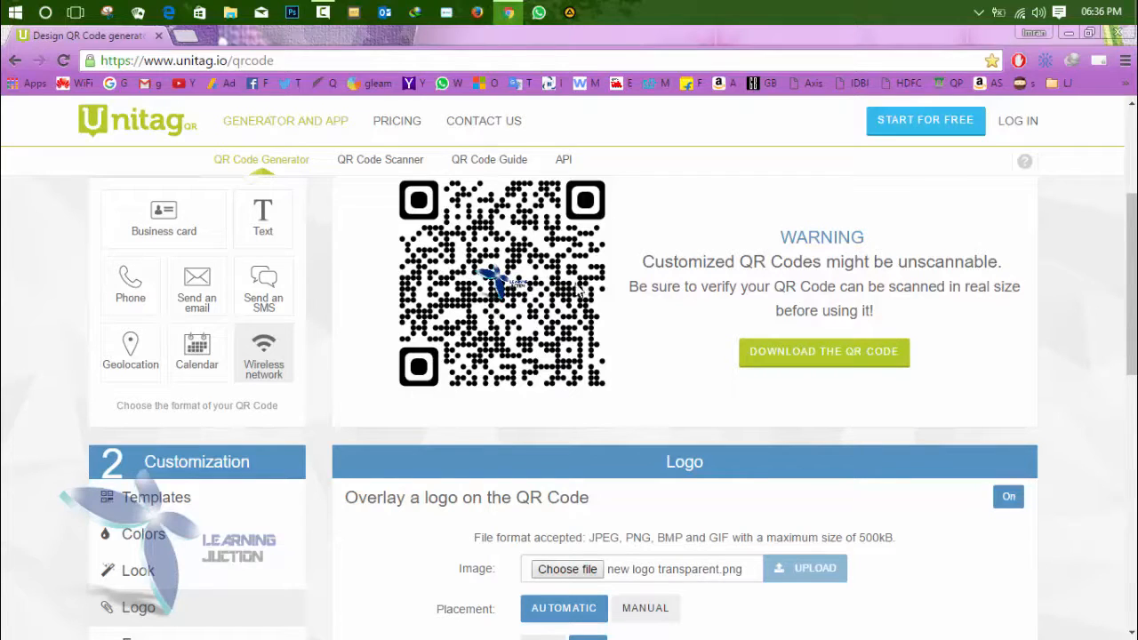
scroll(556, 282, "down", 2)
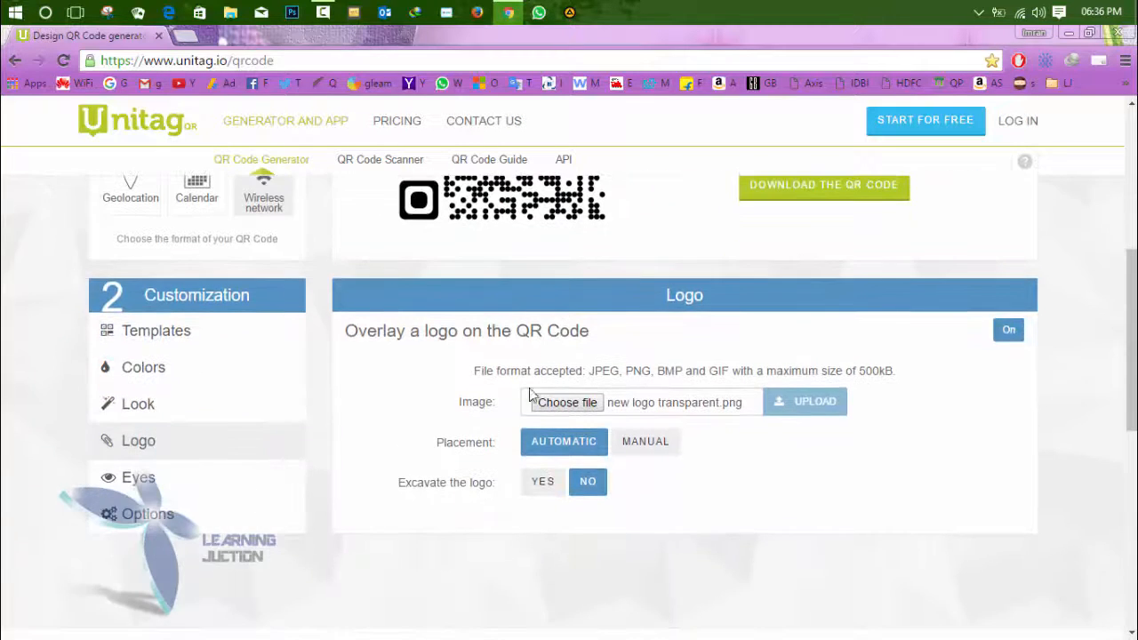
left_click(544, 492)
scroll(937, 554, "up", 3)
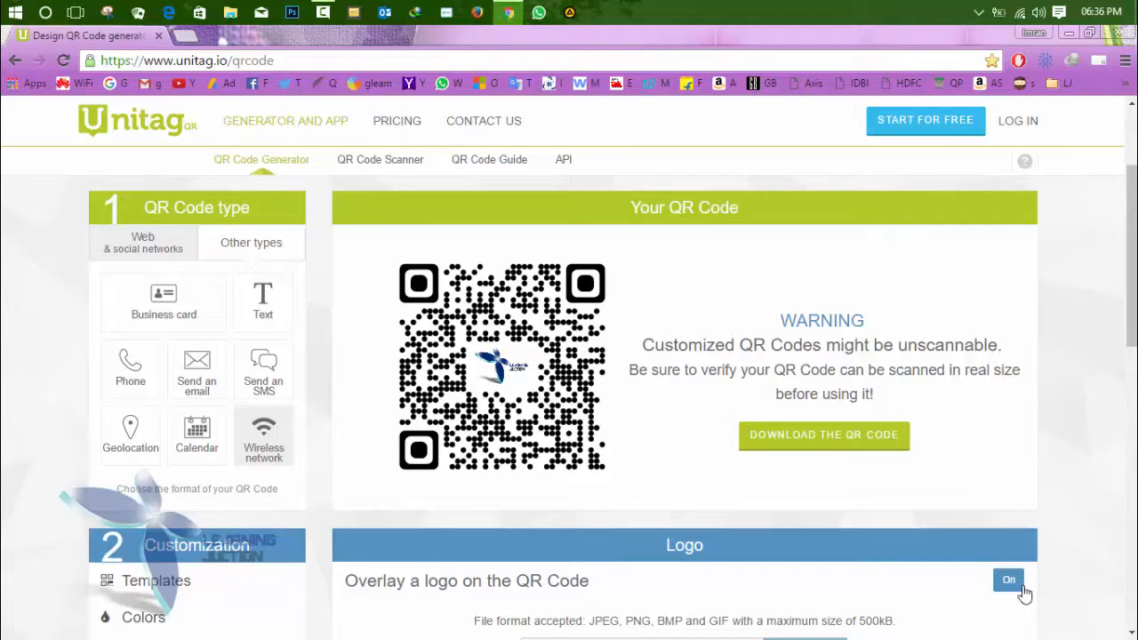
Turn off the logo overlay on the QR code and check the preview
scroll(1024, 594, "down", 3)
left_click(1014, 339)
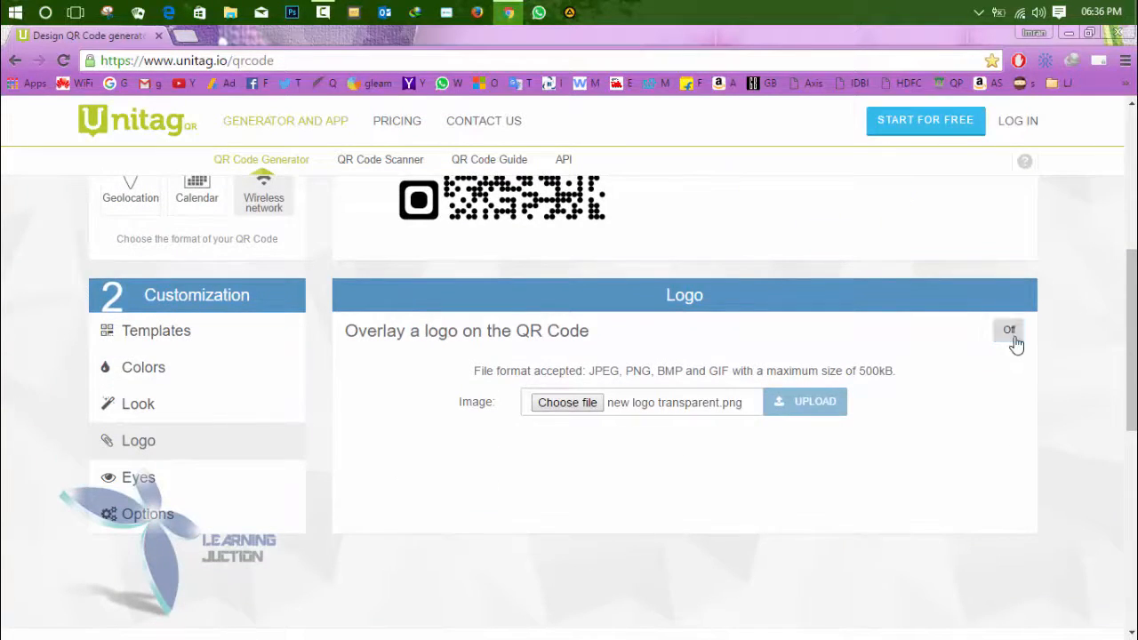
scroll(1036, 358, "up", 4)
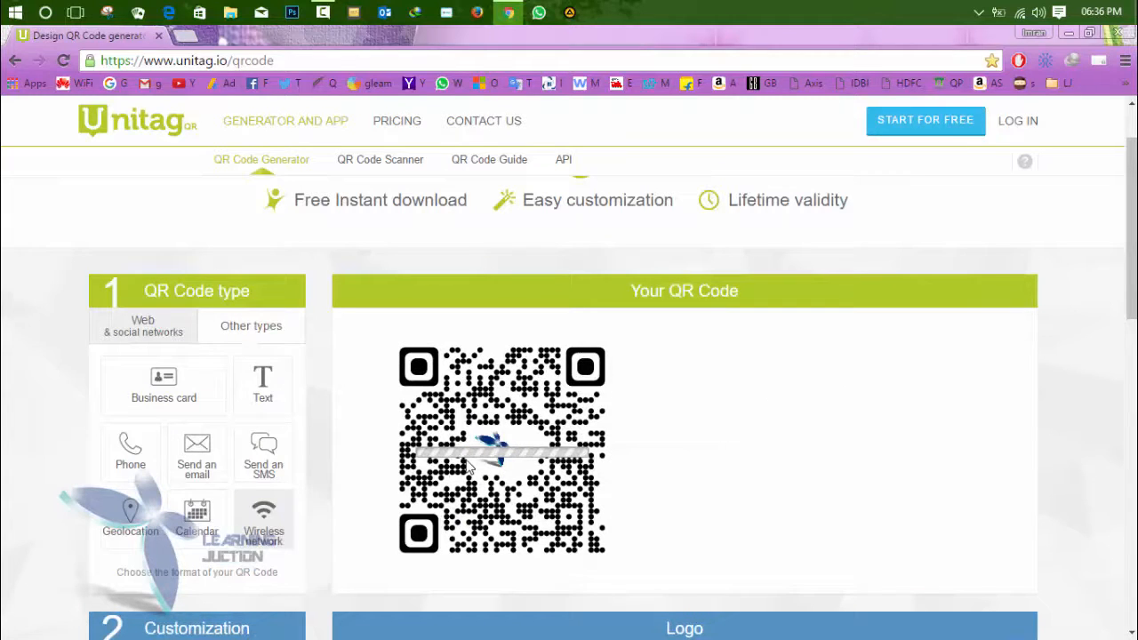
scroll(411, 481, "down", 2)
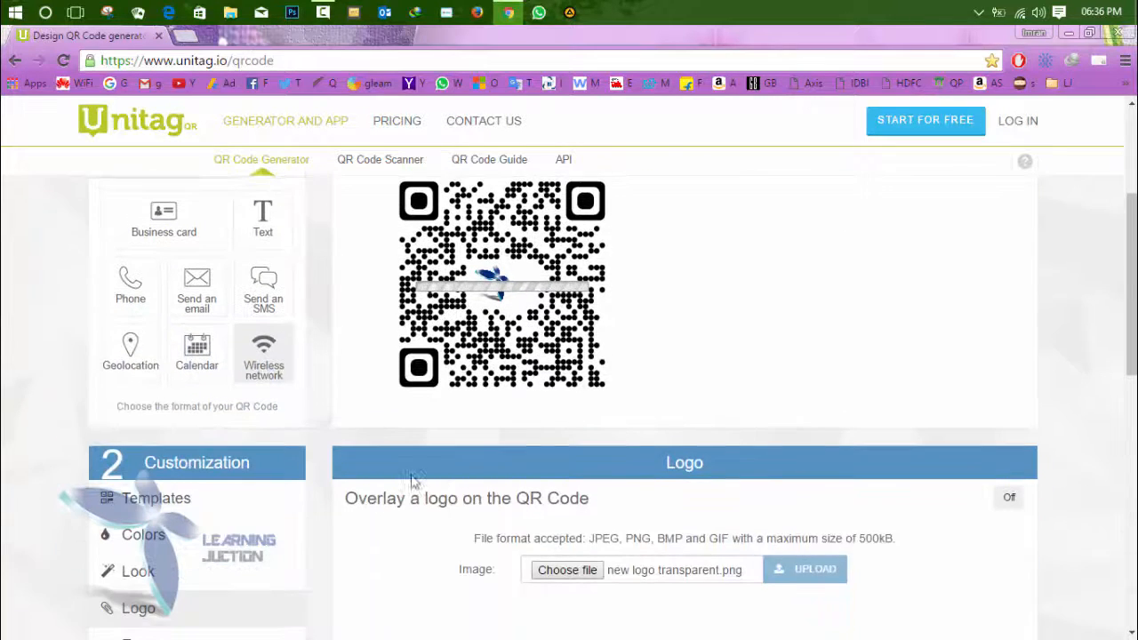
Go back to the QR code templates and reapply the black Wi-Fi template in place of the uploaded logo
left_click(179, 504)
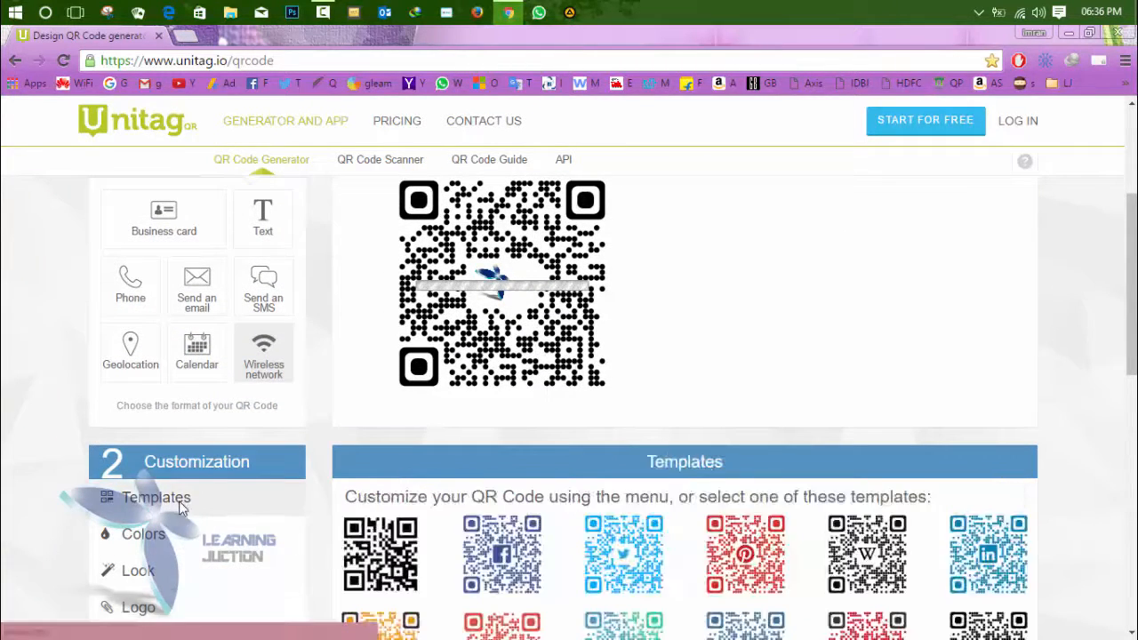
scroll(379, 485, "down", 2)
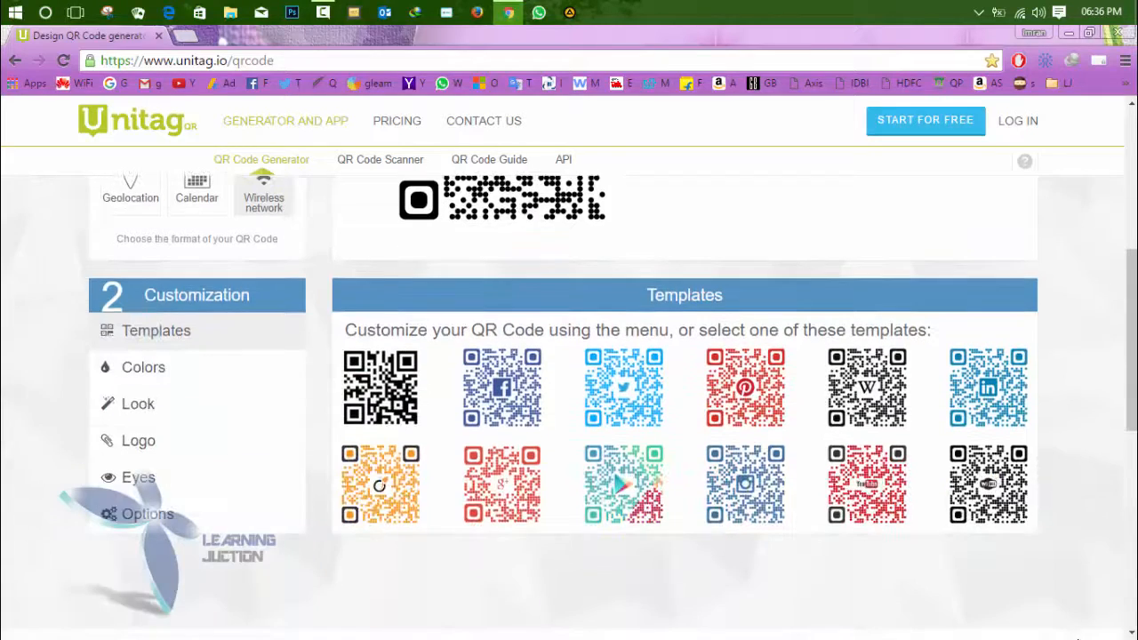
left_click(995, 498)
scroll(1016, 493, "up", 4)
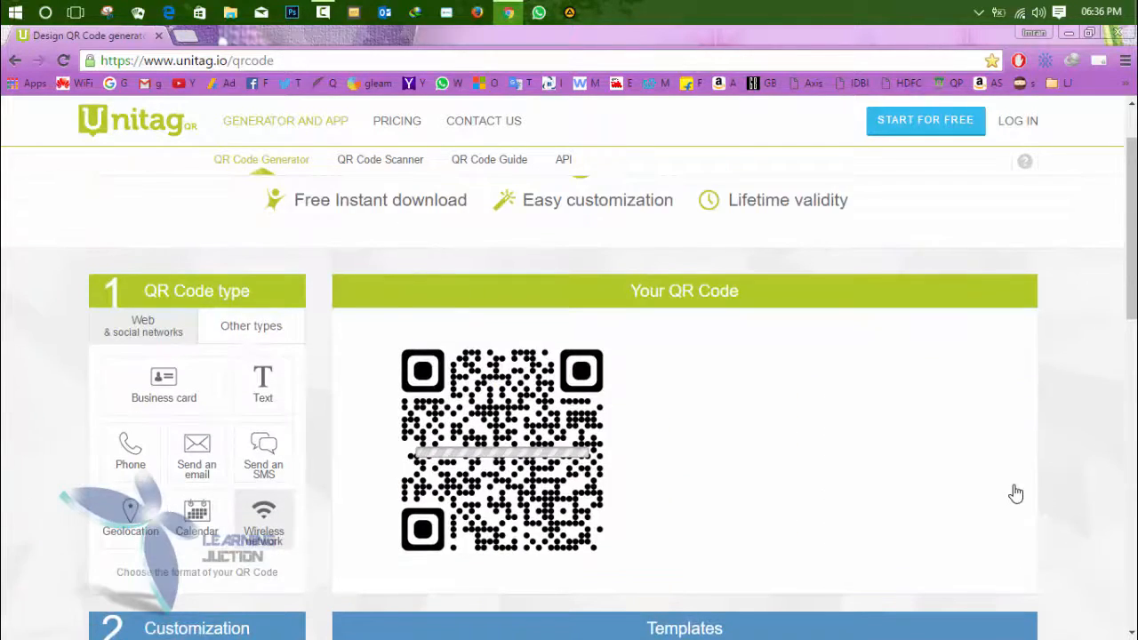
scroll(1016, 494, "down", 3)
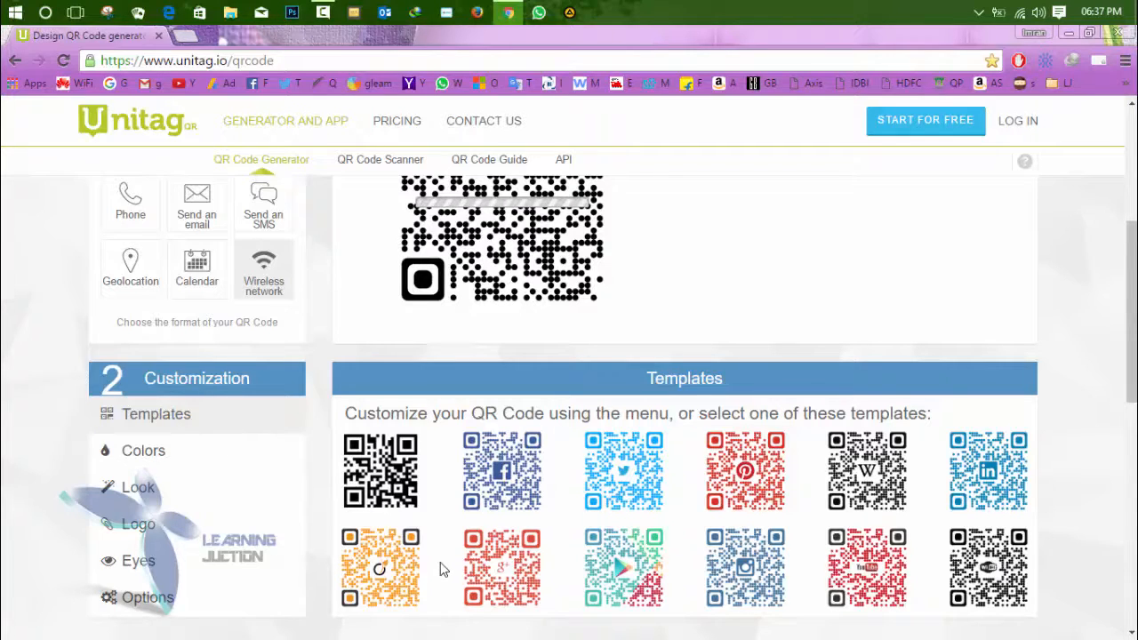
Set the QR code's single color to the violet-blue 4111f0 and check the preview
left_click(177, 455)
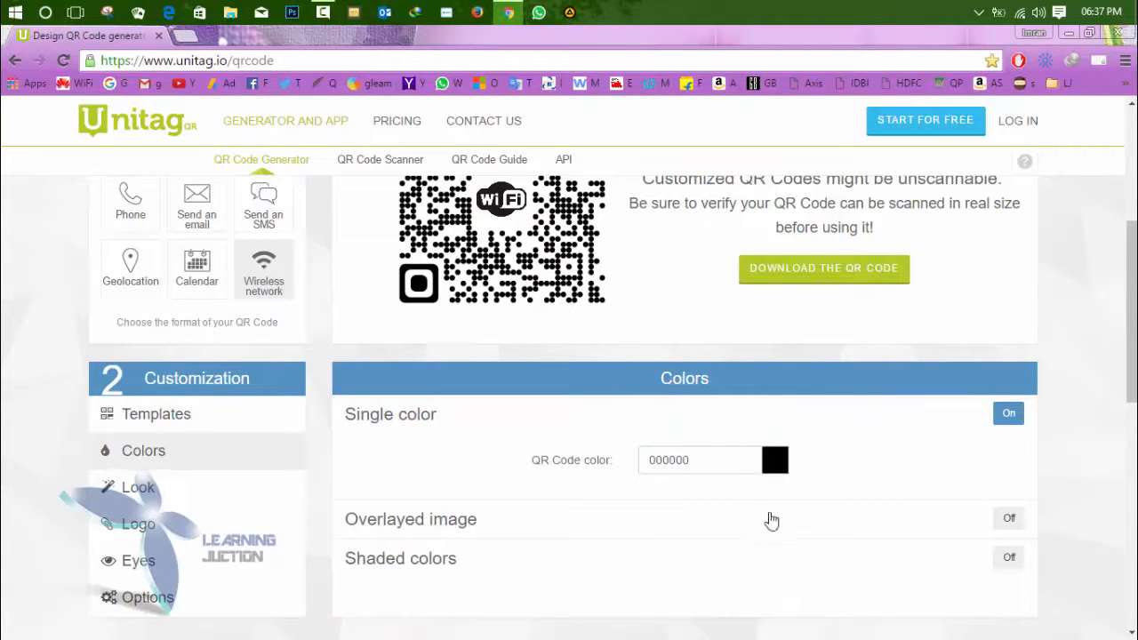
left_click(776, 469)
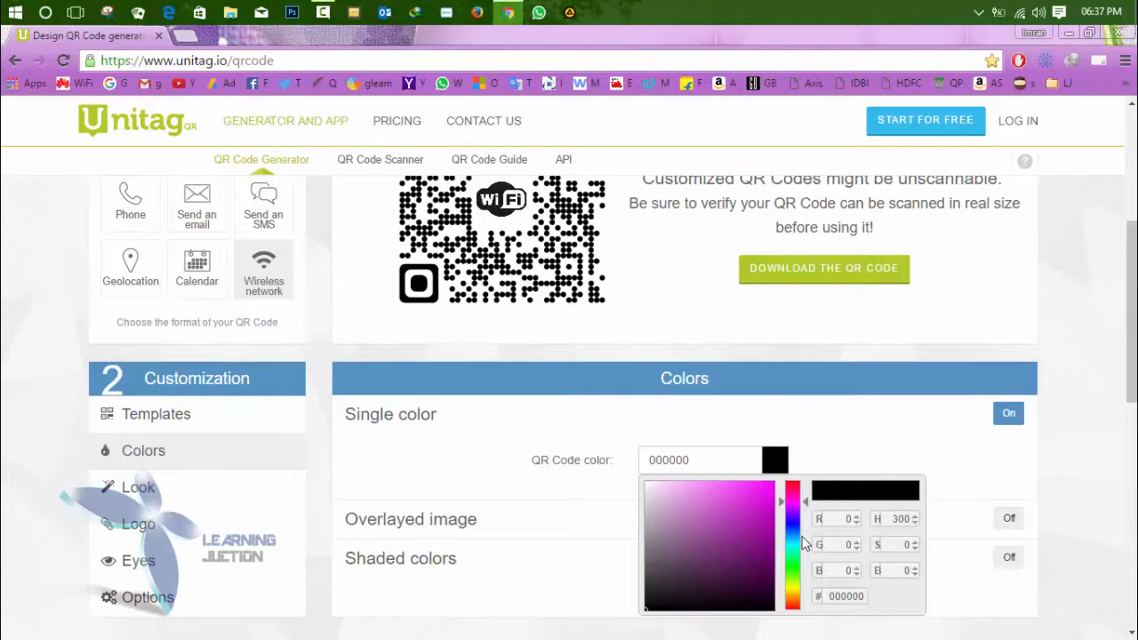
left_click_drag(794, 522, 786, 519)
left_click(766, 487)
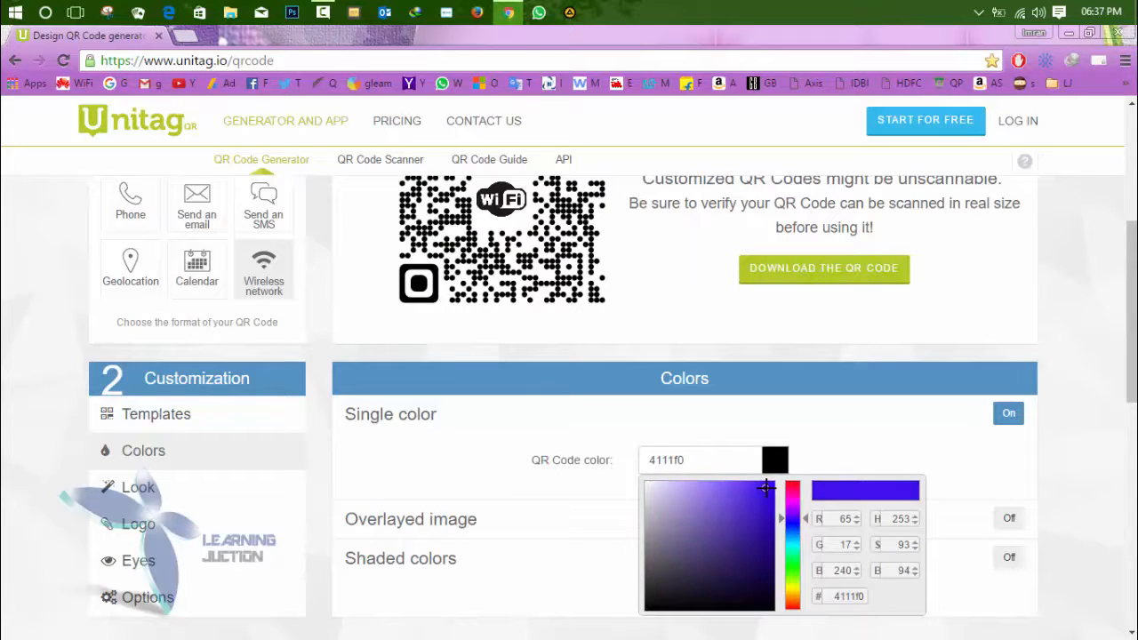
left_click(932, 445)
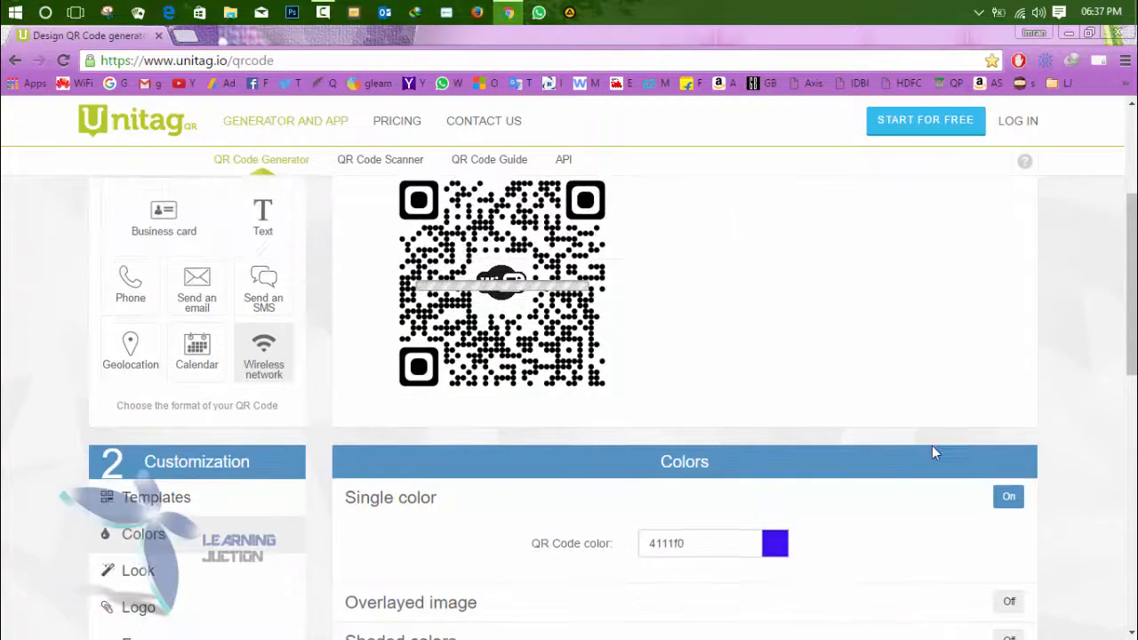
scroll(932, 453, "up", 2)
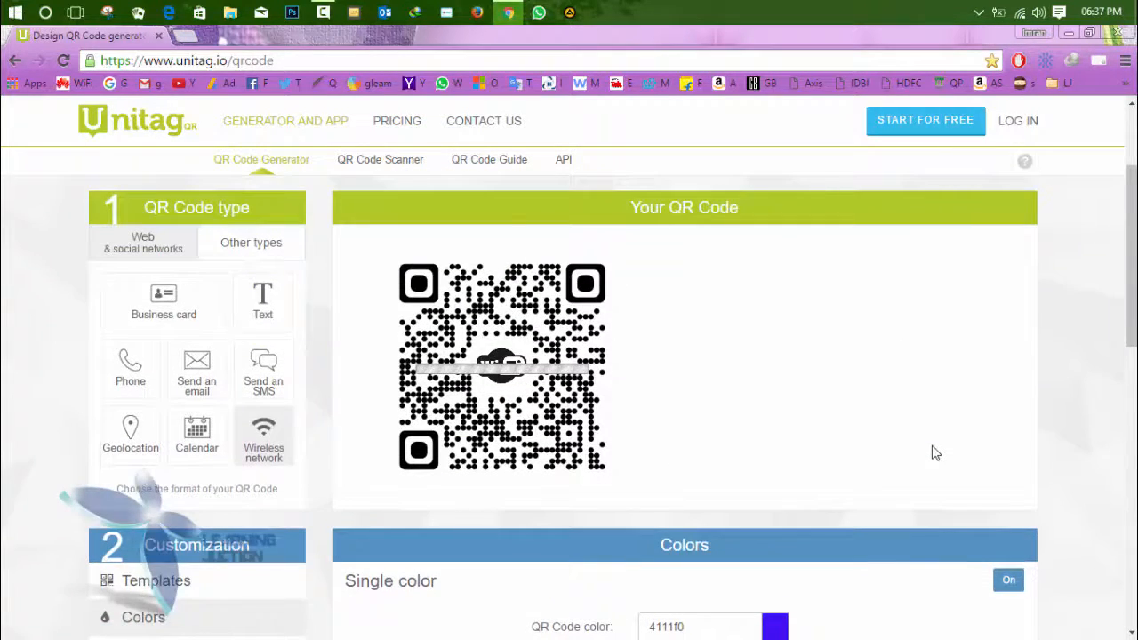
Check the recolored QR code preview and switch the coloring from single color to shaded colors
scroll(932, 454, "down", 3)
scroll(936, 453, "up", 2)
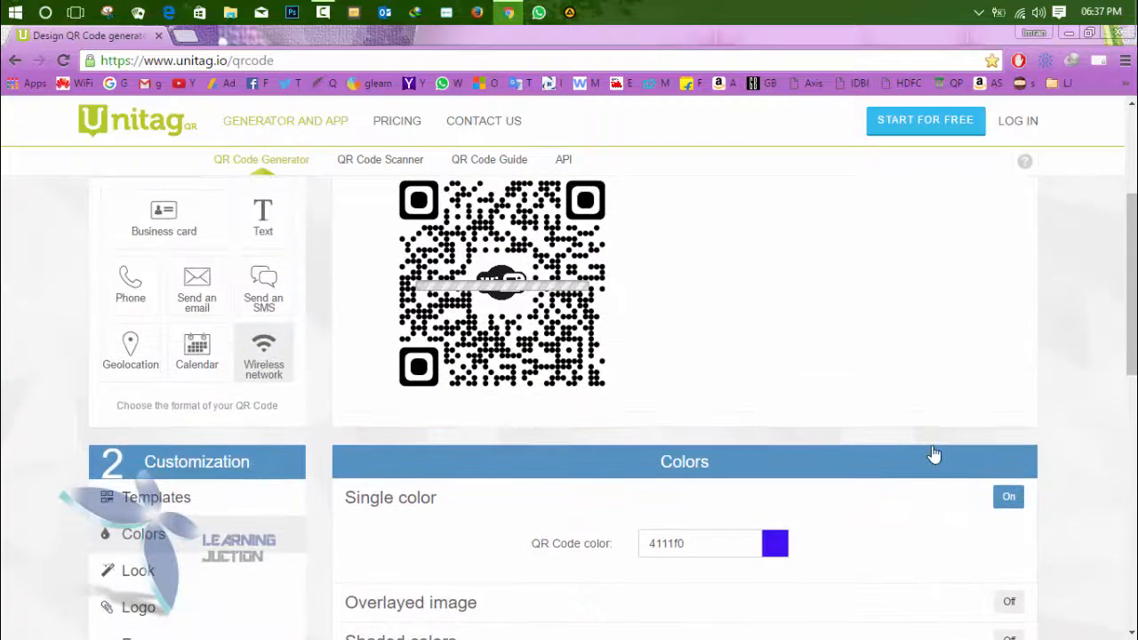
scroll(935, 453, "down", 1)
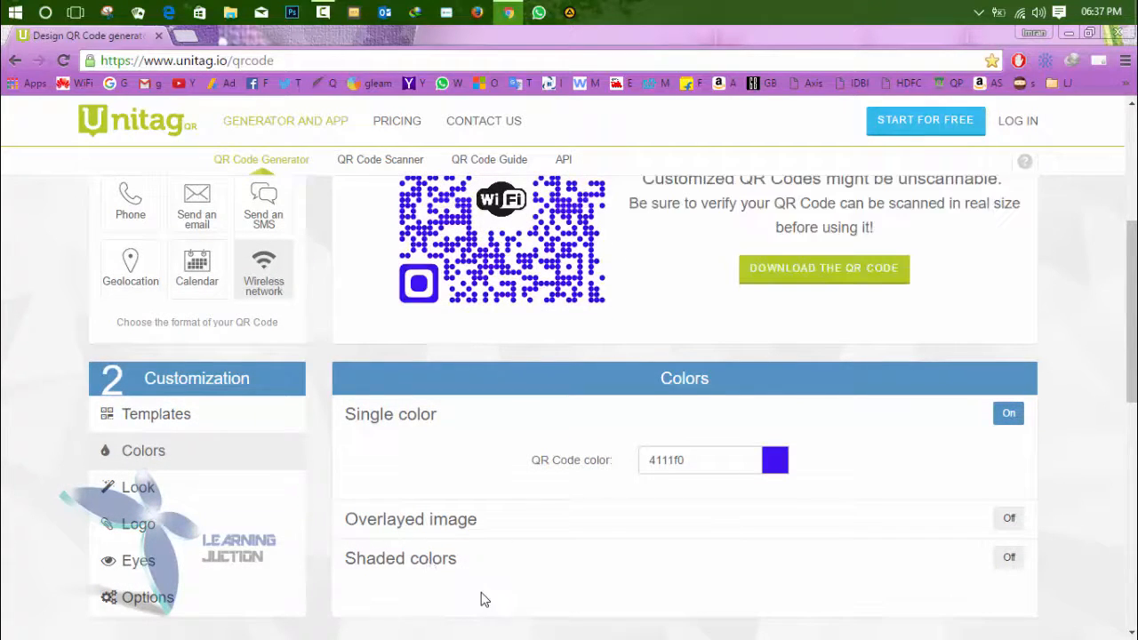
scroll(493, 593, "up", 2)
scroll(500, 589, "up", 1)
scroll(477, 405, "down", 4)
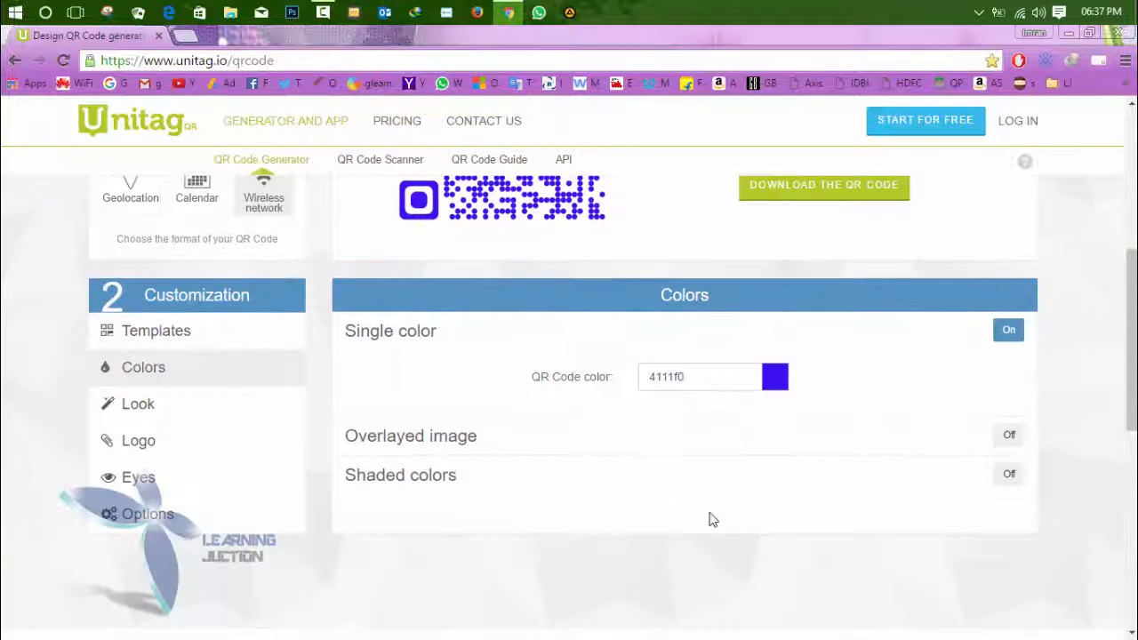
left_click(1014, 439)
left_click(1013, 500)
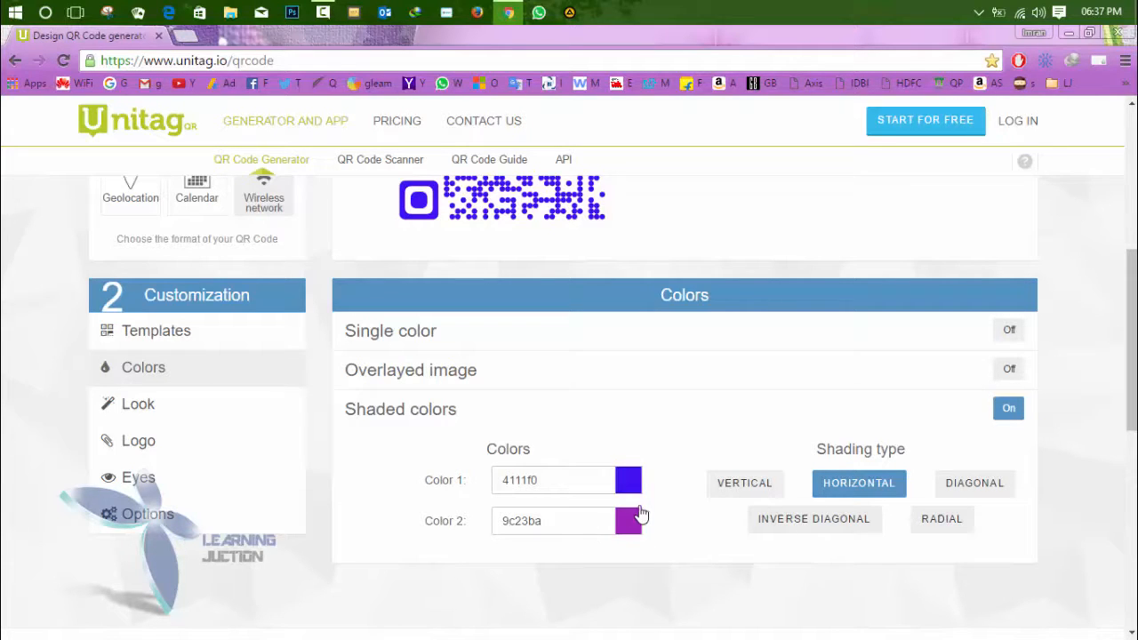
Try the vertical shading type for the QR code colors and check the preview
left_click(722, 488)
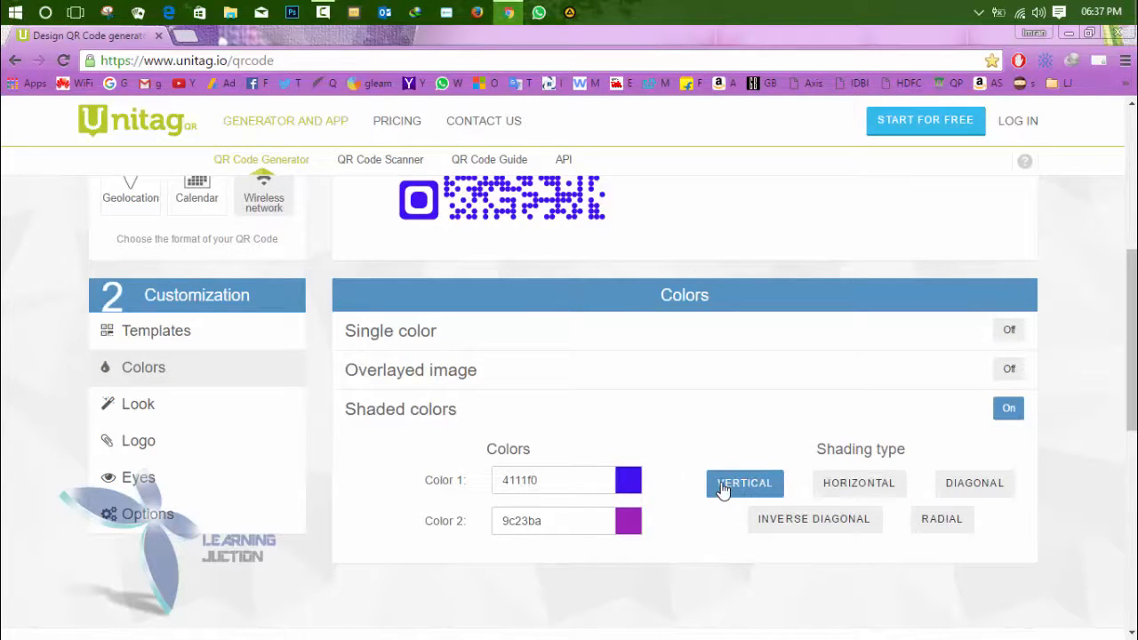
scroll(723, 488, "up", 3)
scroll(723, 488, "down", 5)
scroll(723, 489, "up", 4)
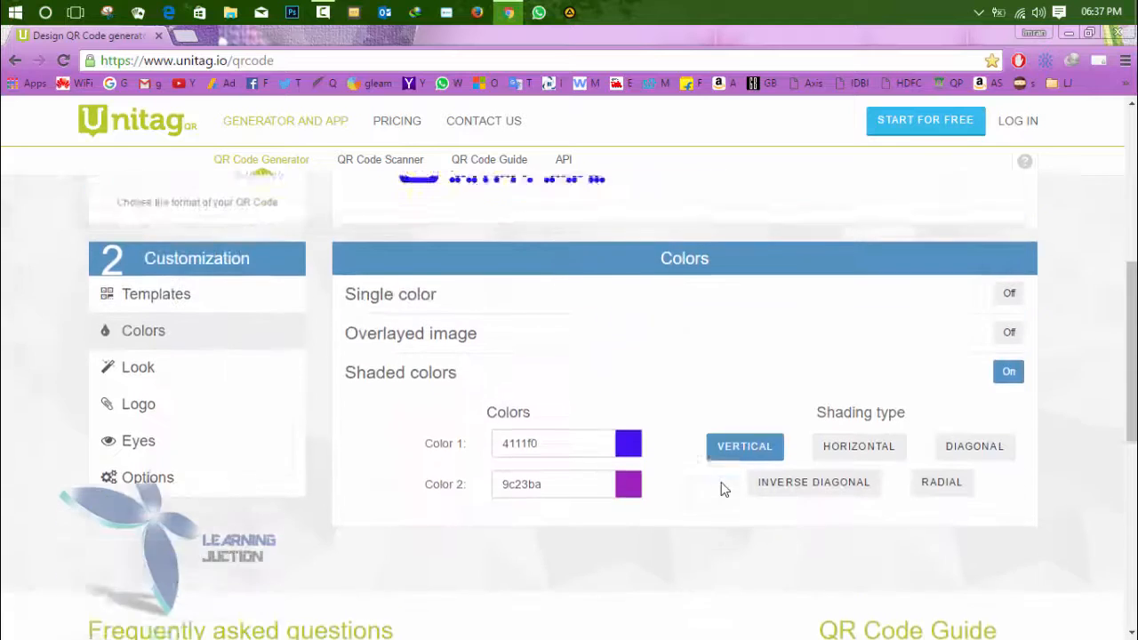
scroll(723, 488, "down", 4)
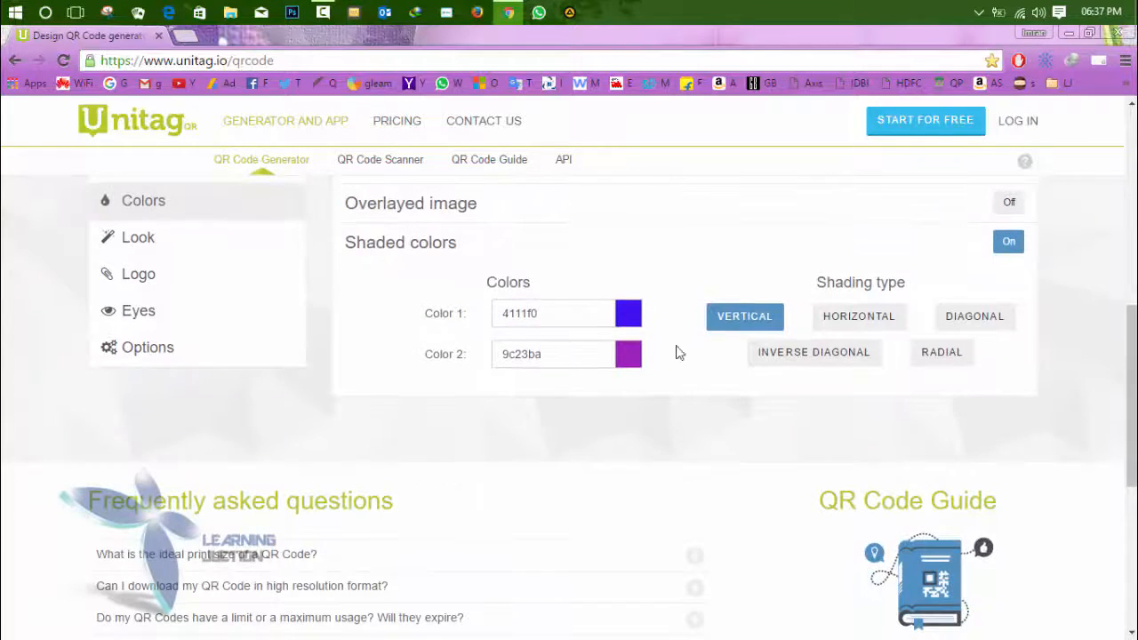
Set the second shading color to the green 8dba23 and check the QR code preview
left_click(628, 365)
left_click(654, 475)
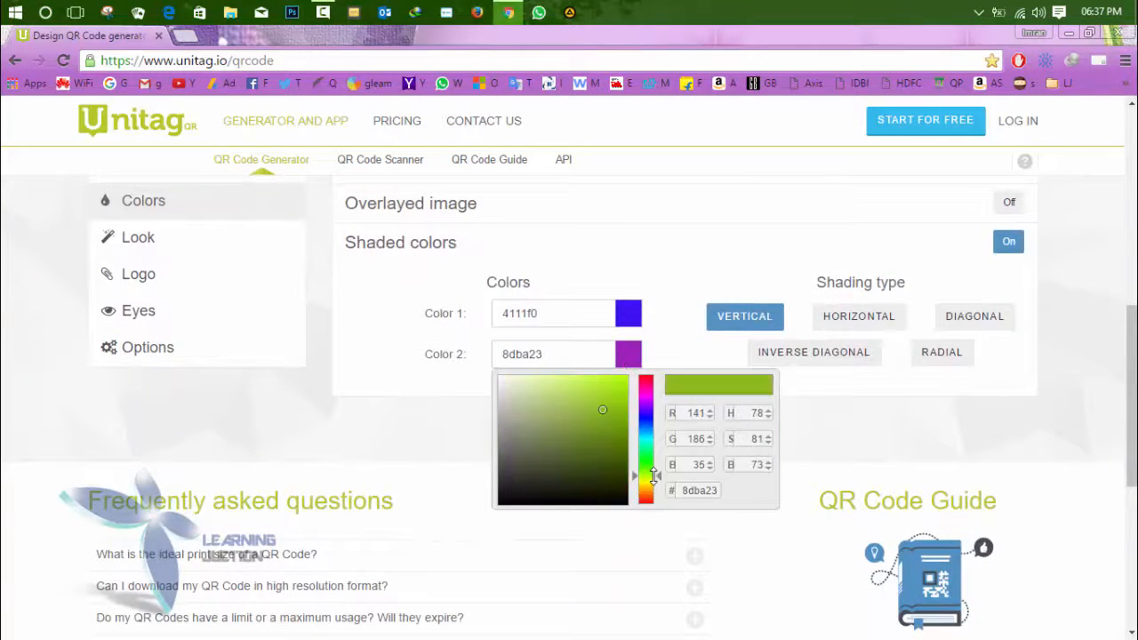
left_click(877, 429)
scroll(878, 427, "up", 6)
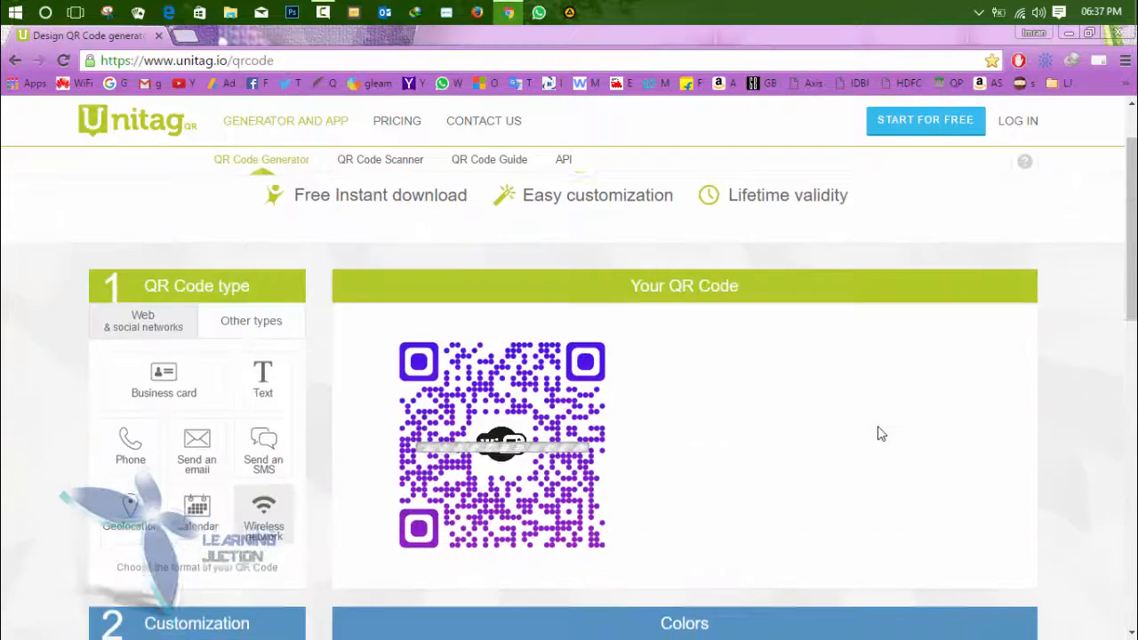
scroll(877, 427, "down", 4)
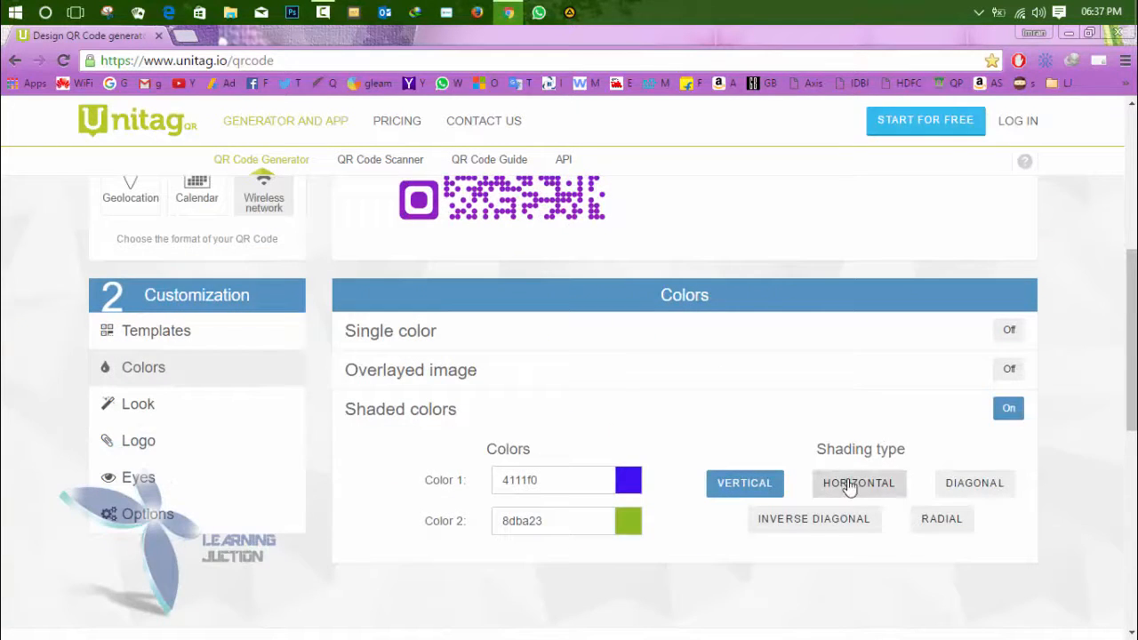
scroll(777, 429, "up", 3)
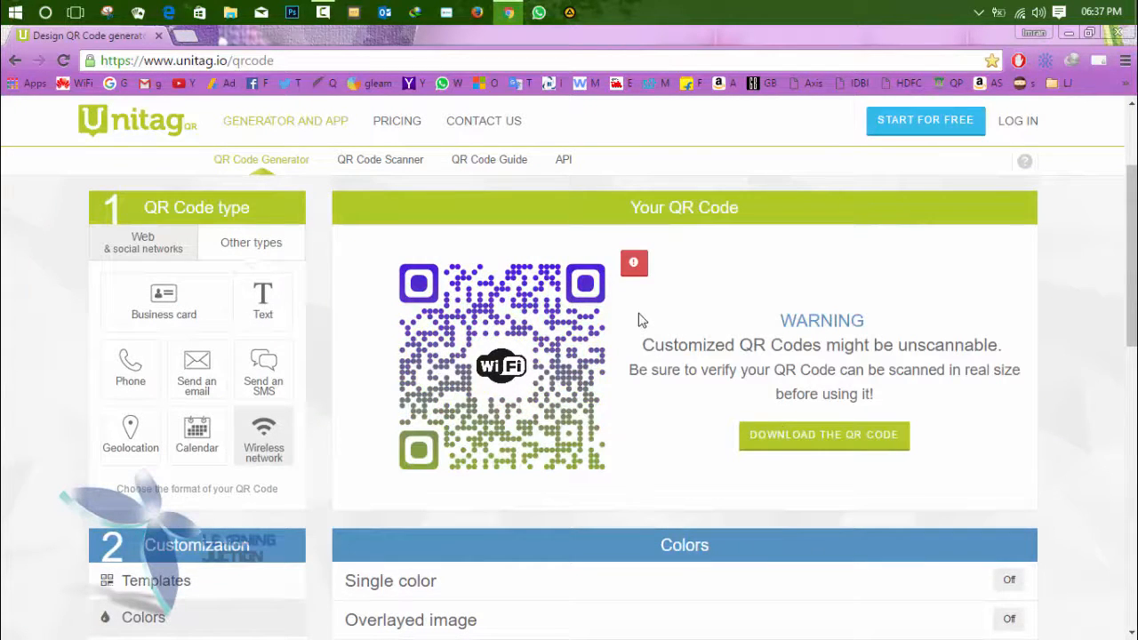
scroll(1014, 541, "down", 3)
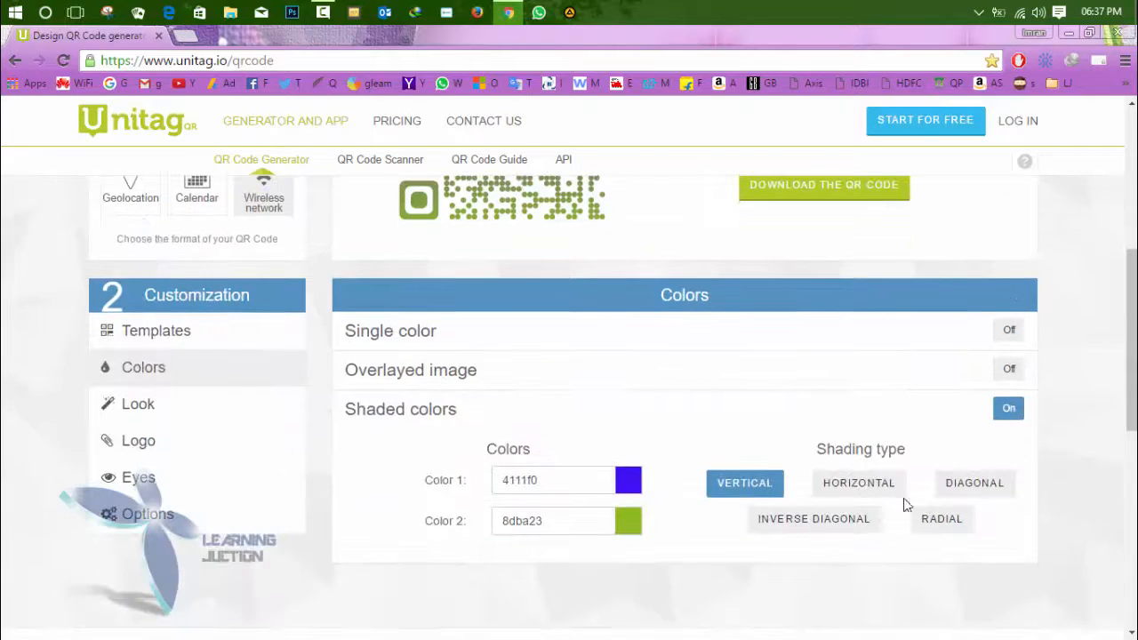
Set the shading type to horizontal and check the QR code preview
left_click(833, 488)
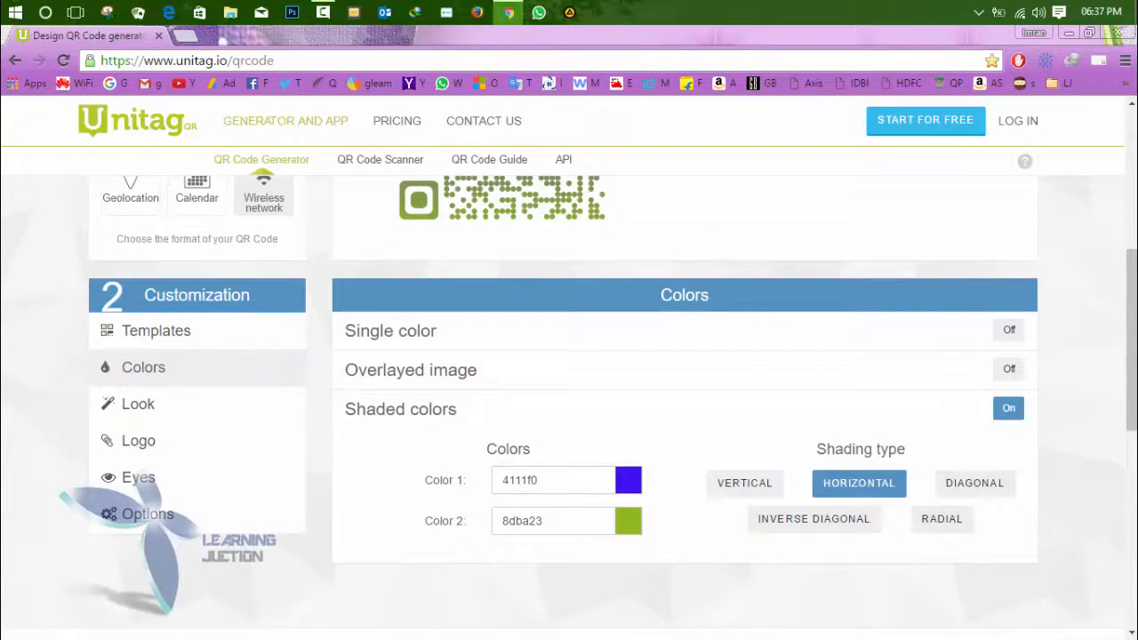
scroll(776, 332, "down", 1)
scroll(777, 332, "up", 3)
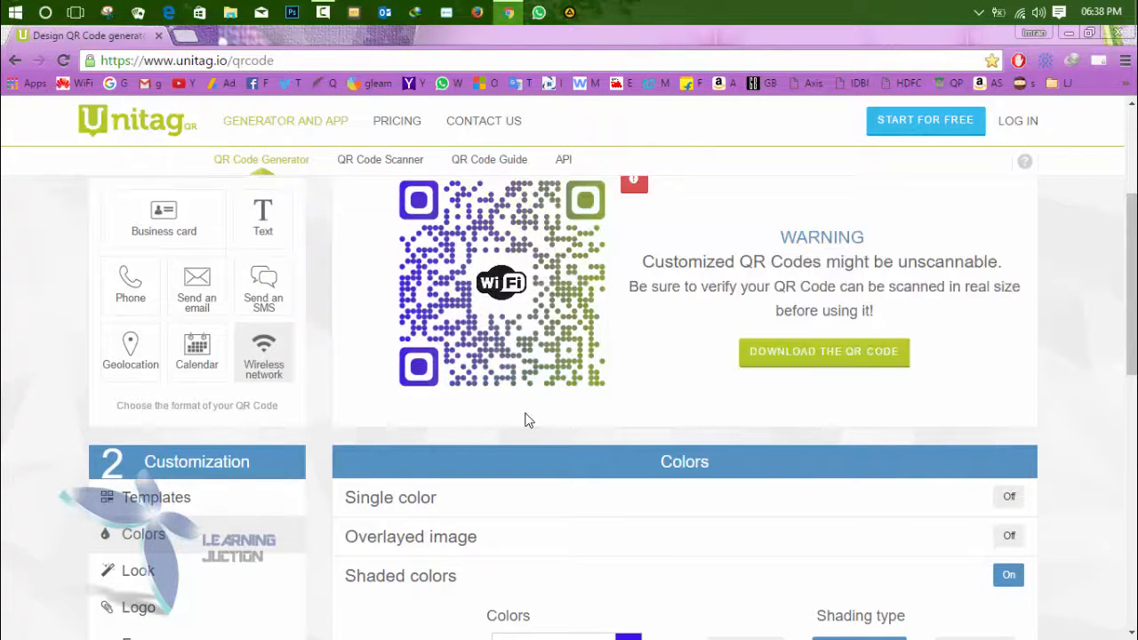
scroll(524, 420, "down", 2)
scroll(524, 419, "up", 5)
scroll(524, 420, "down", 2)
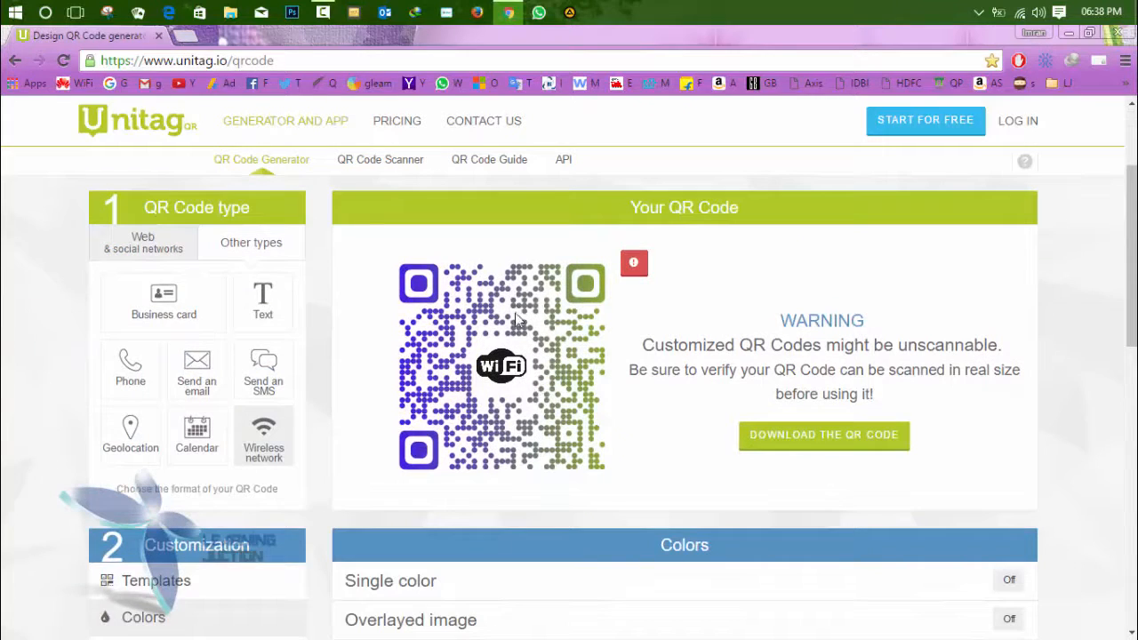
scroll(1055, 377, "down", 4)
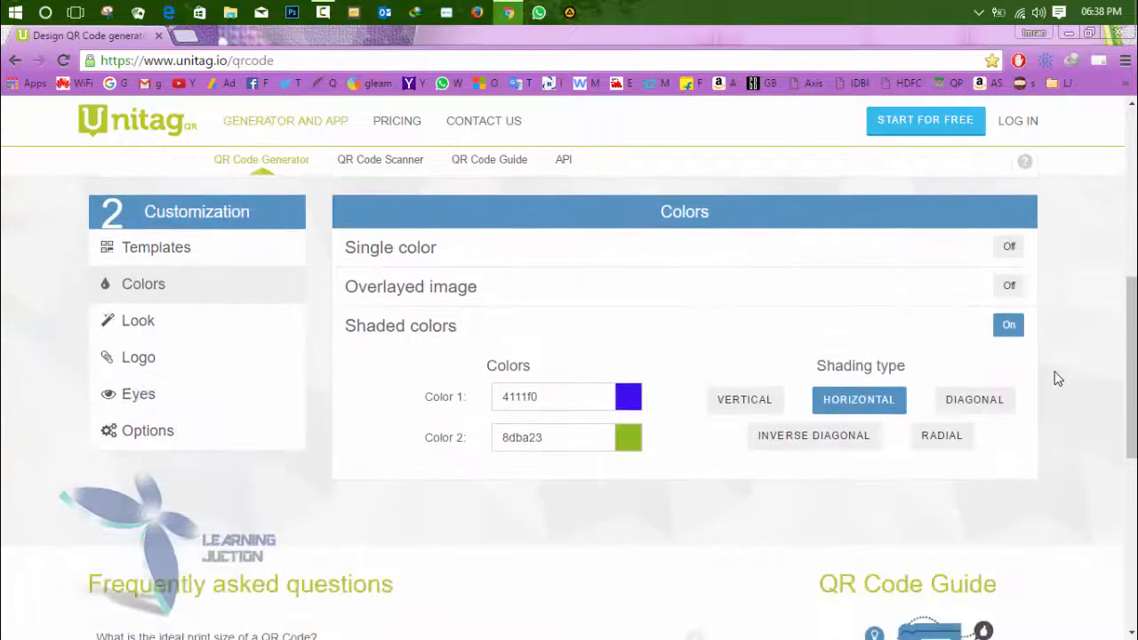
Turn on the overlayed image coloring, choose the file new logo transparent.png, and check the preview
left_click(498, 295)
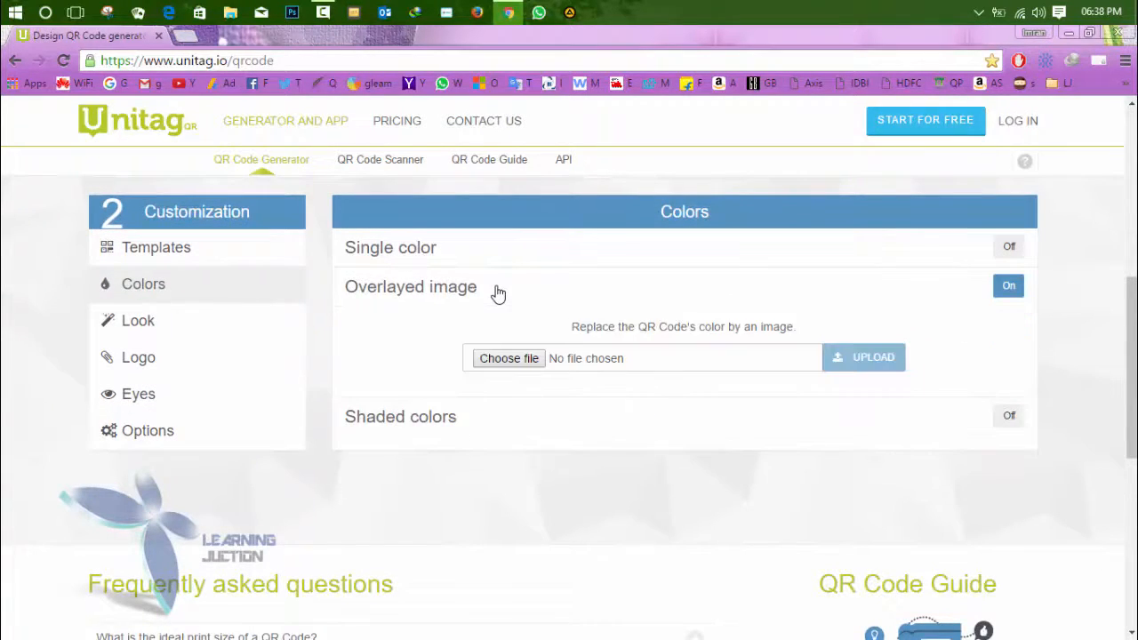
left_click(510, 360)
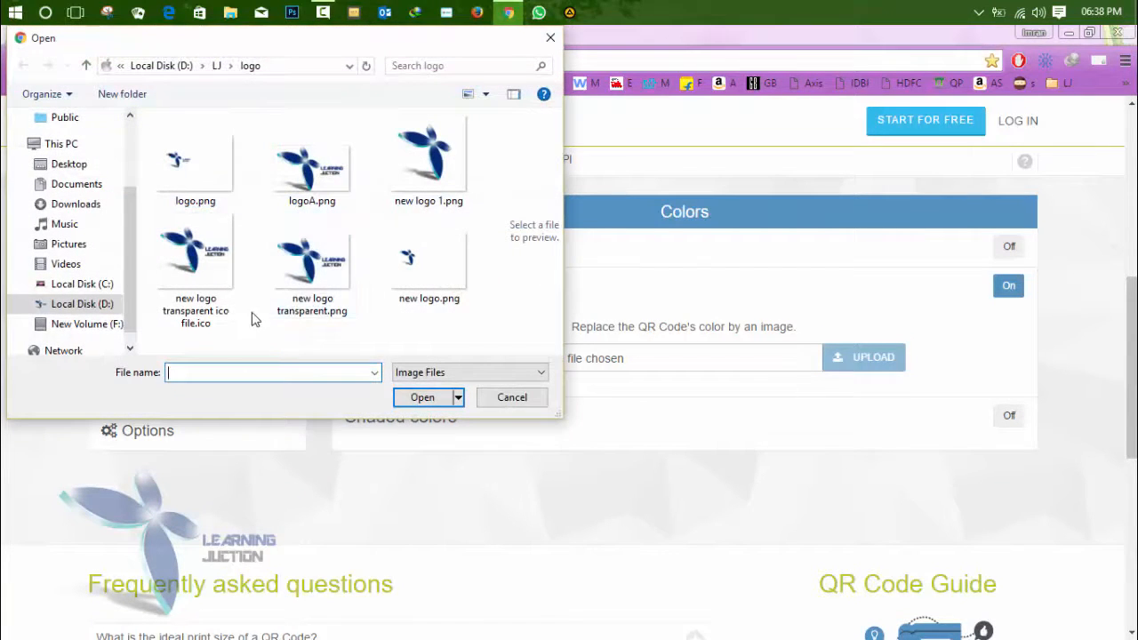
double_click(281, 281)
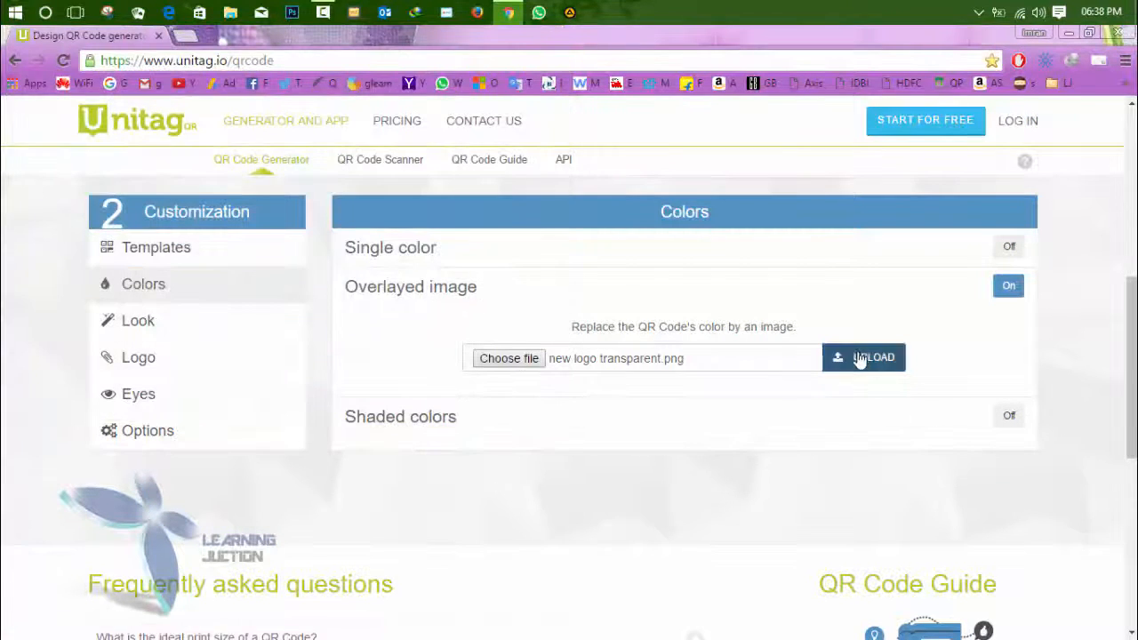
scroll(867, 360, "up", 1)
scroll(872, 367, "up", 3)
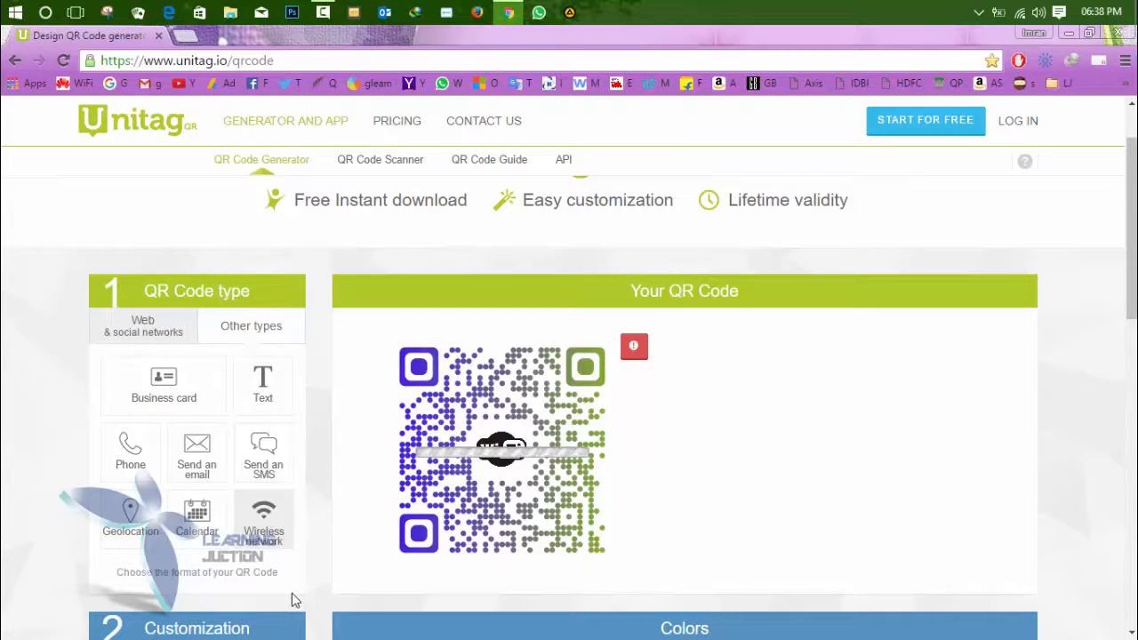
scroll(289, 602, "down", 3)
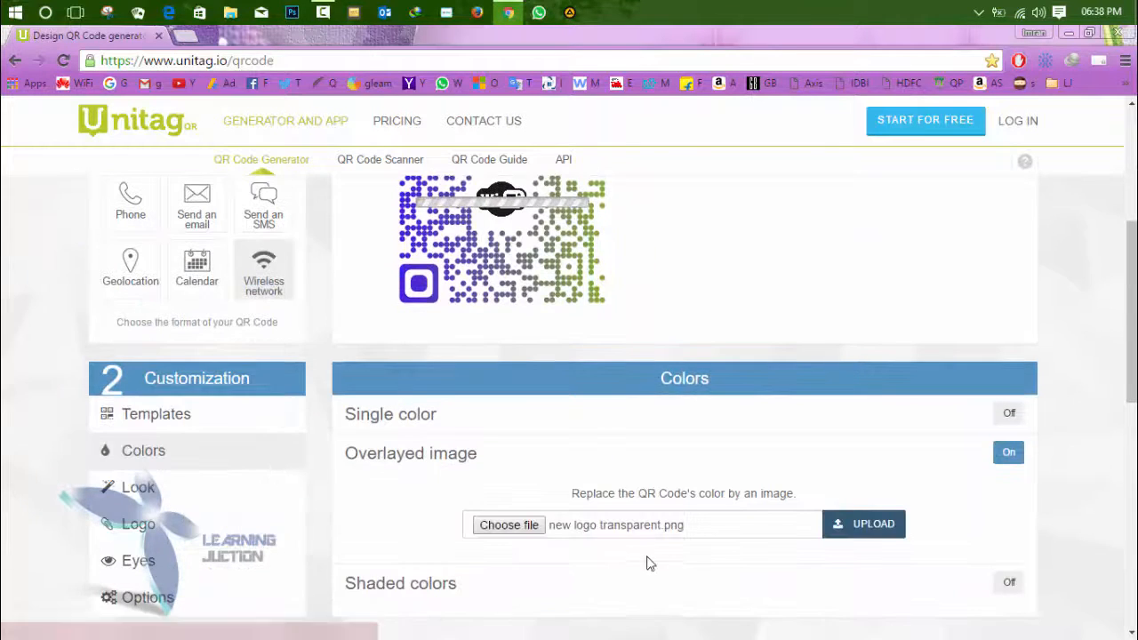
scroll(603, 536, "up", 2)
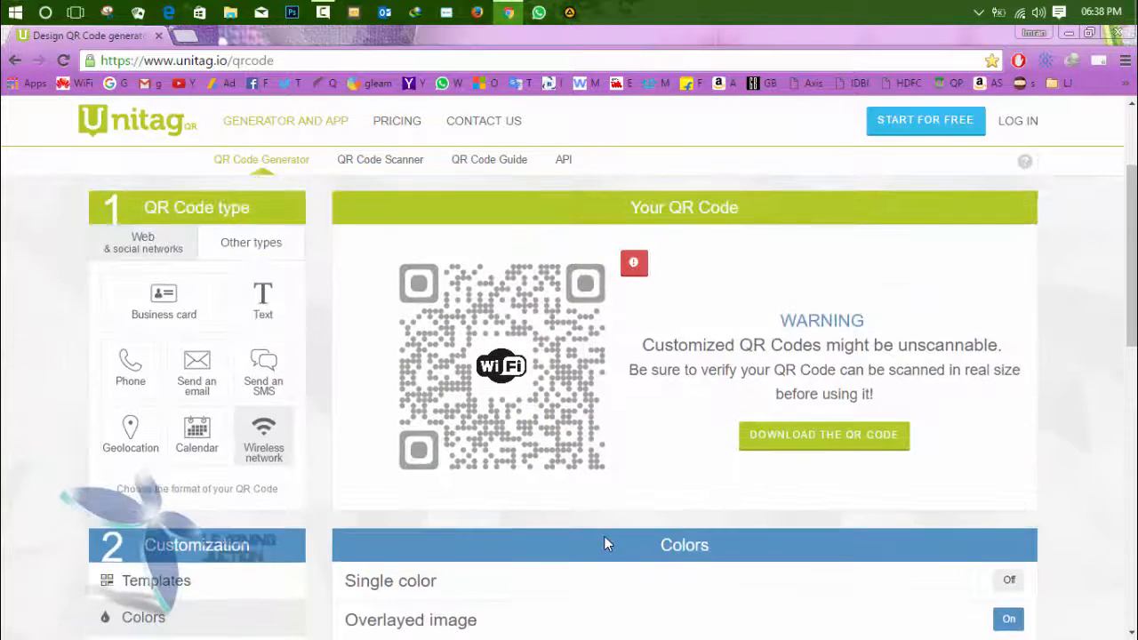
Upload the chosen logo image as the QR code's color overlay and inspect the preview
scroll(604, 538, "down", 2)
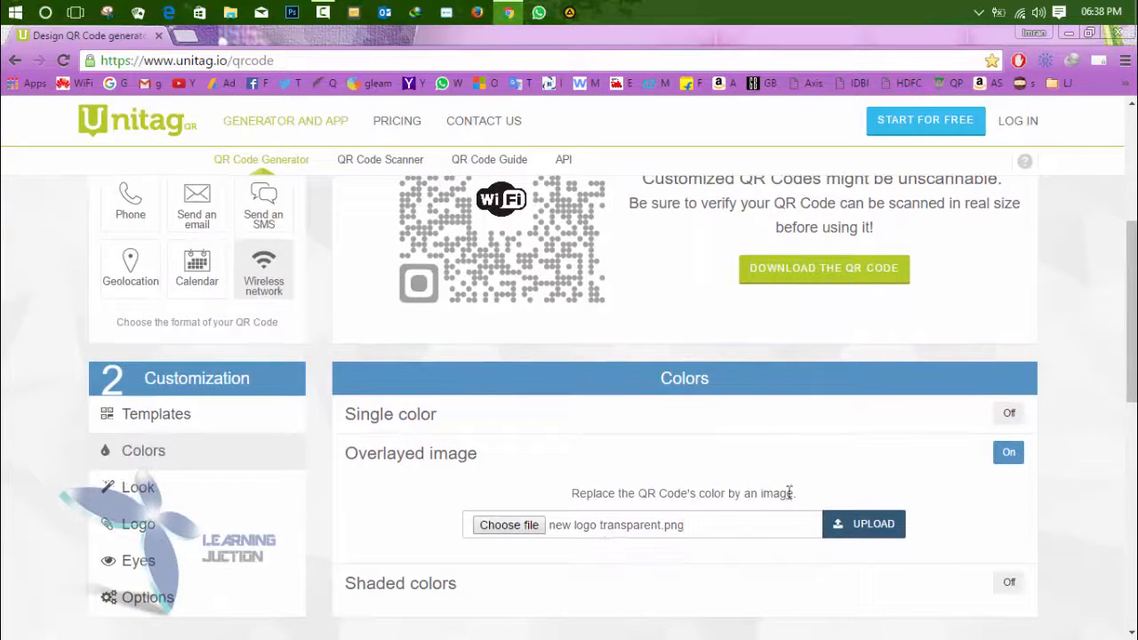
scroll(947, 474, "up", 1)
left_click(883, 609)
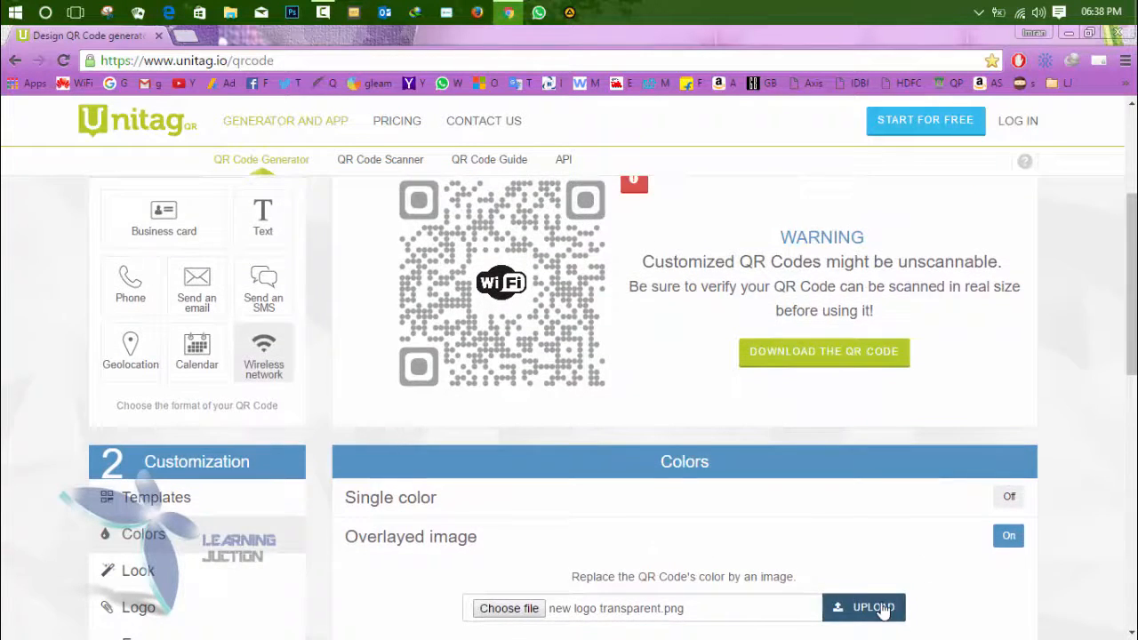
scroll(854, 498, "up", 1)
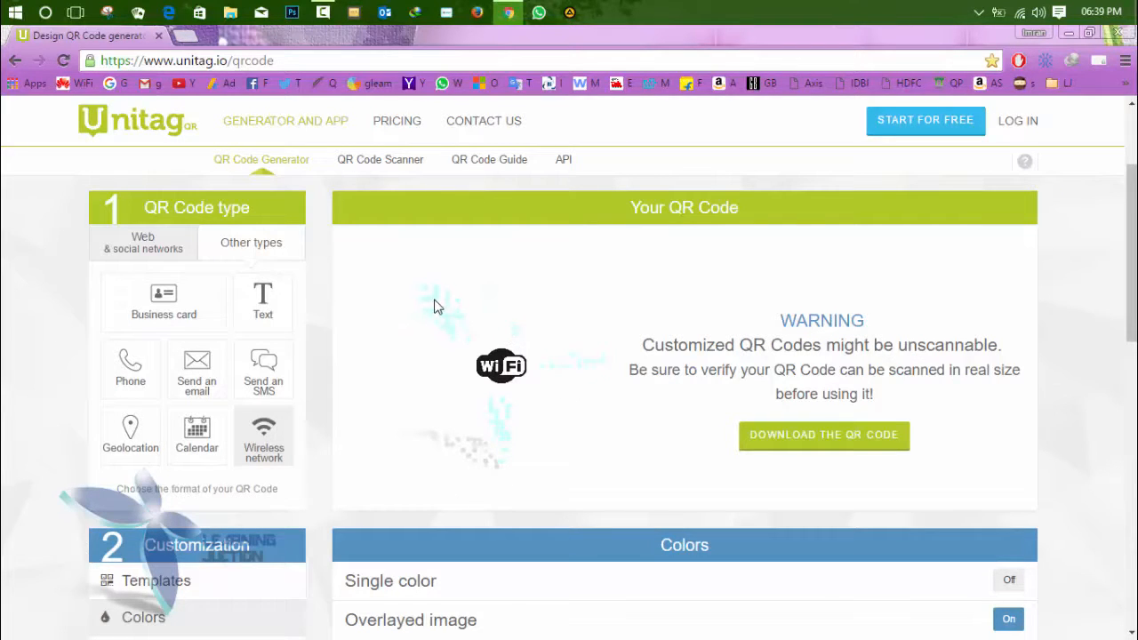
scroll(440, 306, "down", 5)
scroll(534, 374, "up", 3)
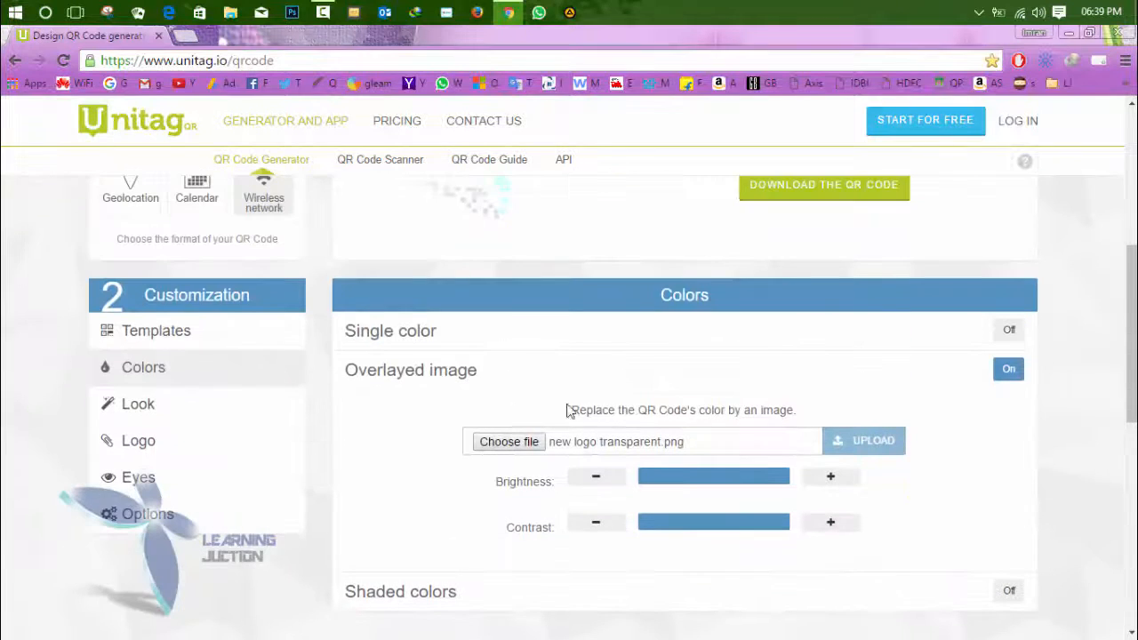
scroll(965, 436, "up", 5)
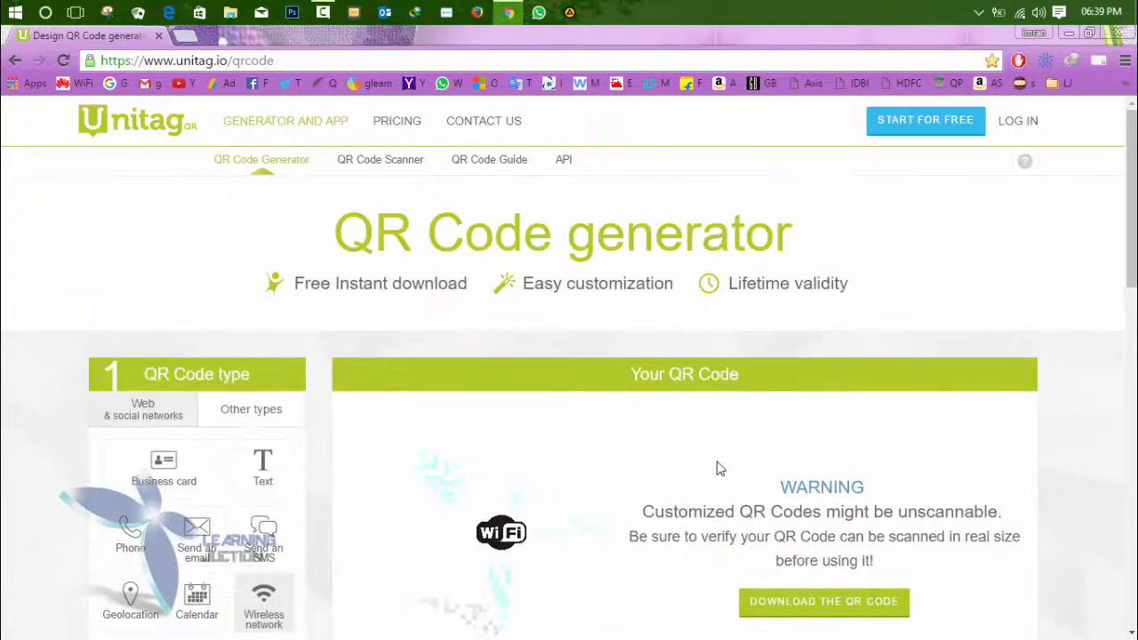
scroll(539, 534, "down", 4)
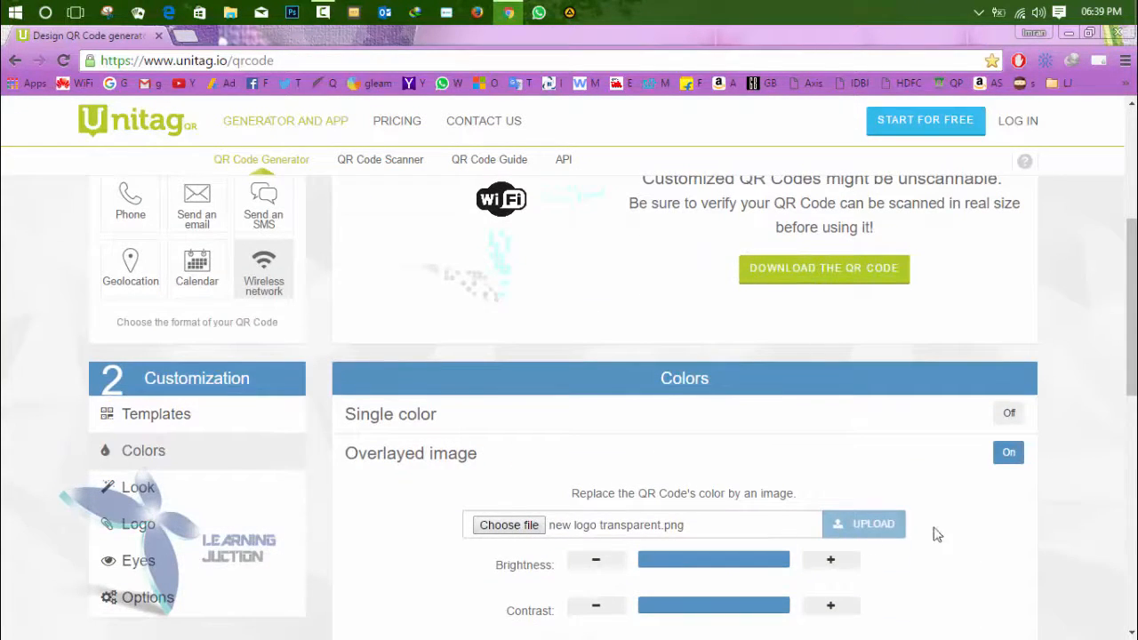
scroll(1014, 454, "up", 2)
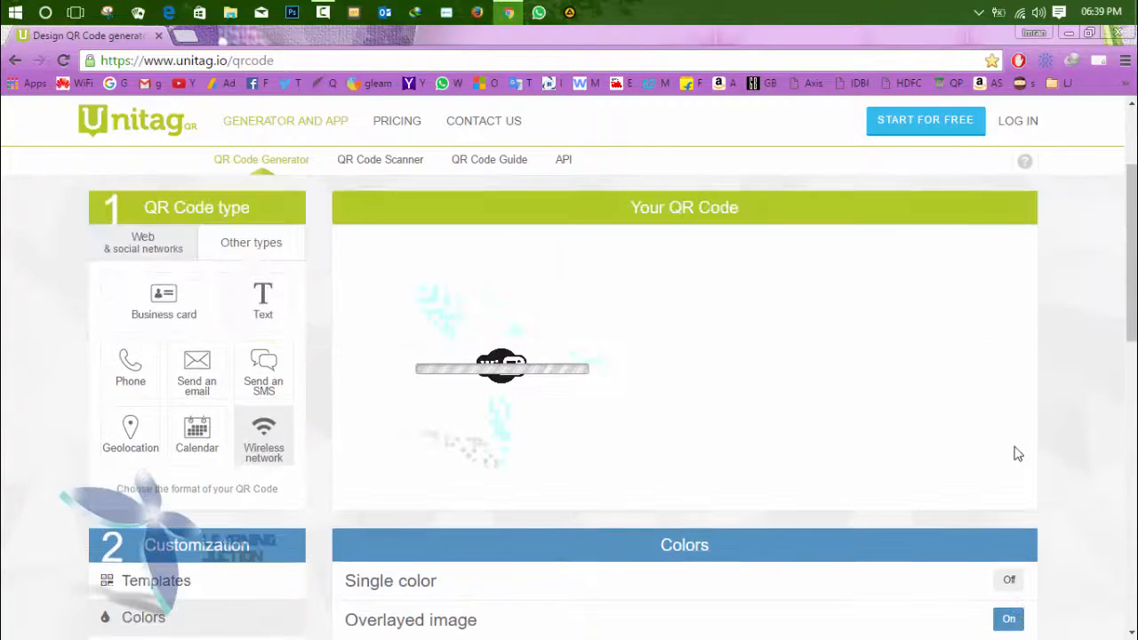
Switch the QR code back to a single color and set it to the dark violet-blue 3516a8
scroll(1018, 454, "down", 2)
left_click(1007, 415)
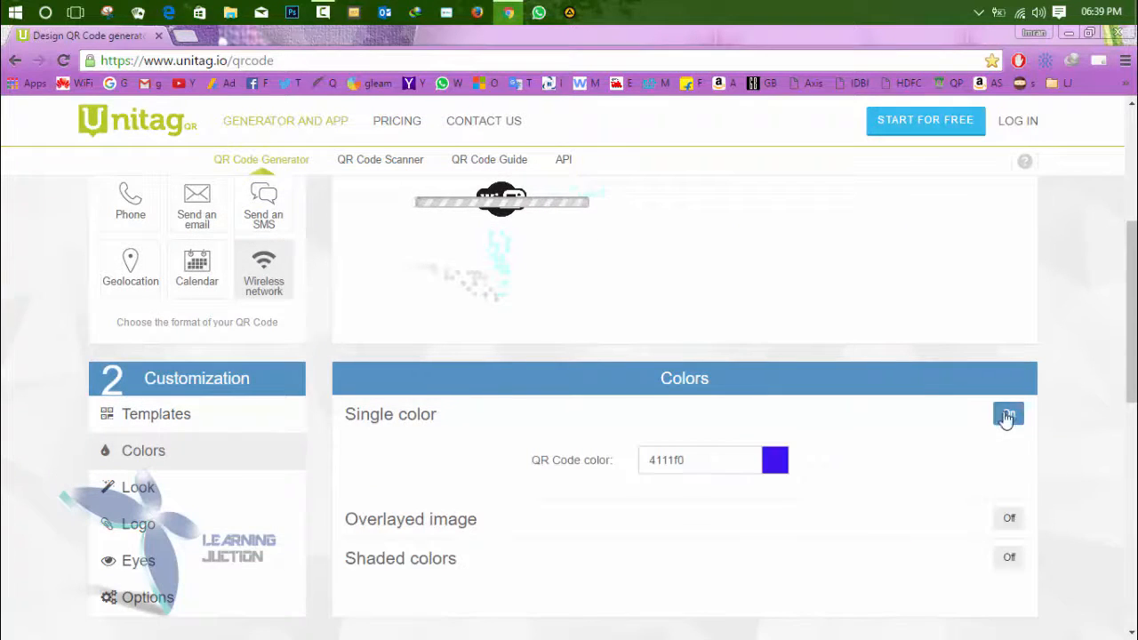
scroll(698, 509, "down", 2)
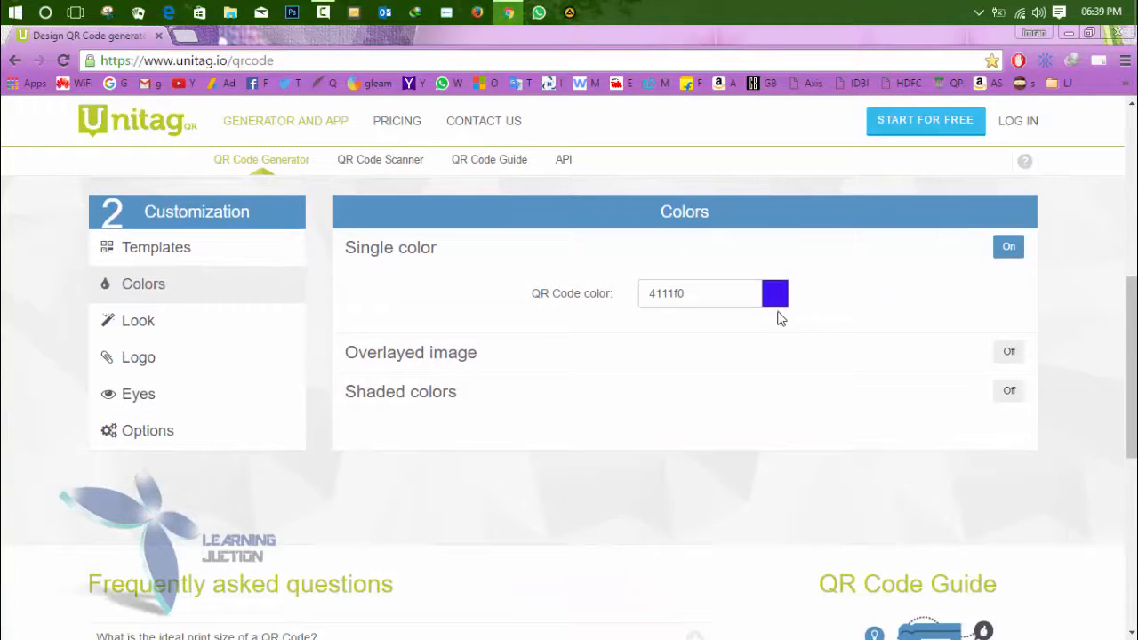
left_click(776, 298)
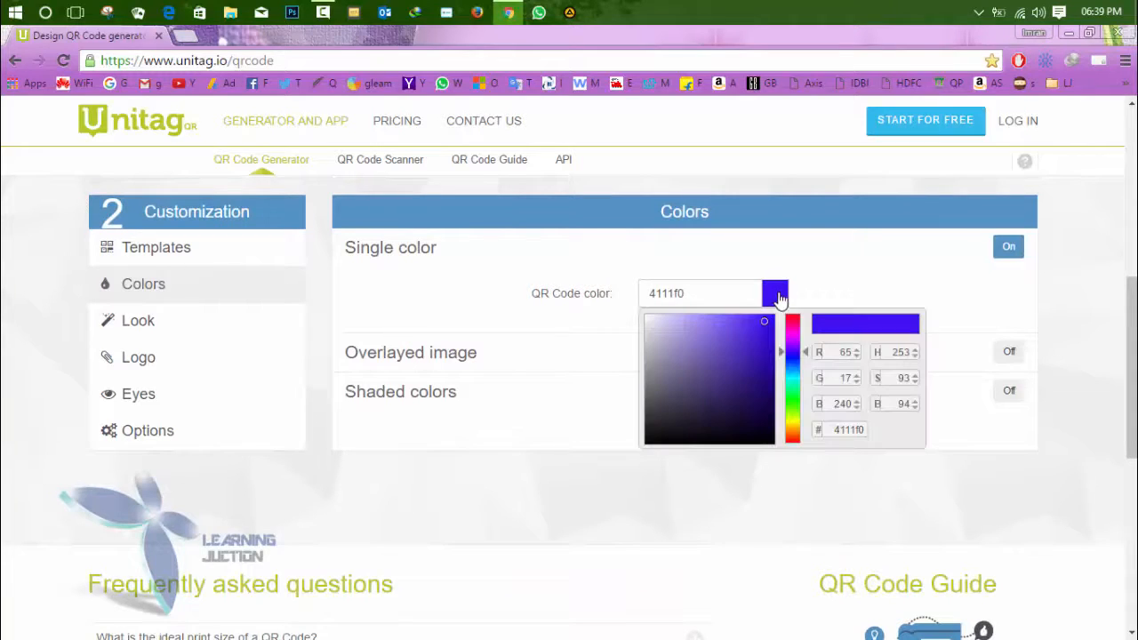
left_click(757, 357)
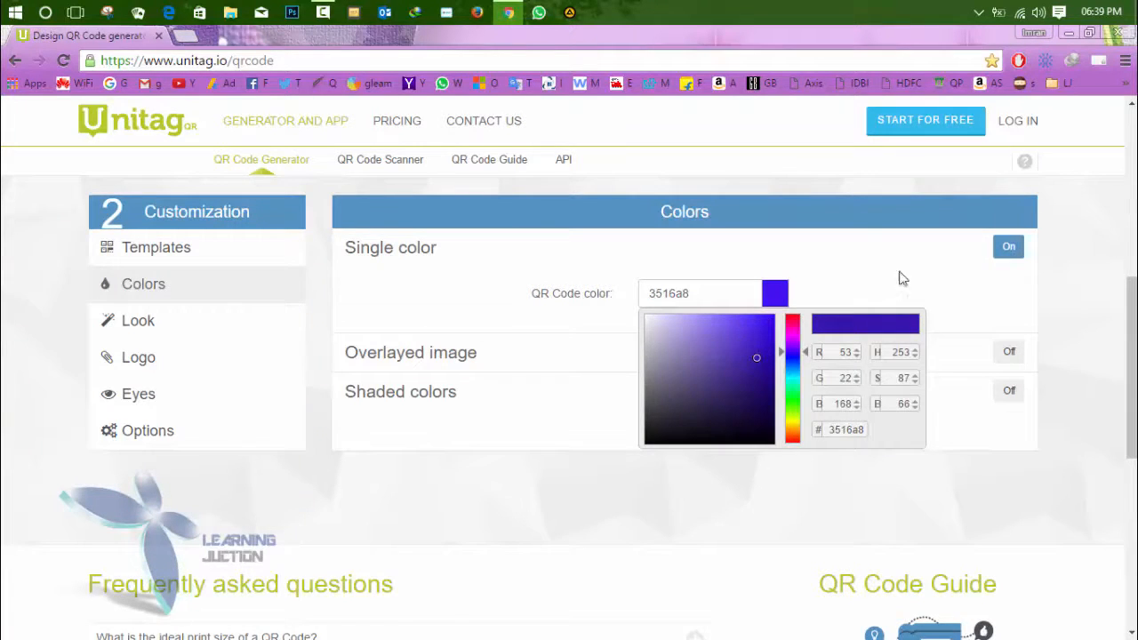
Turn on shaded colors for the QR code, set the second color to yellow e3eb09, and check the preview
left_click(1008, 391)
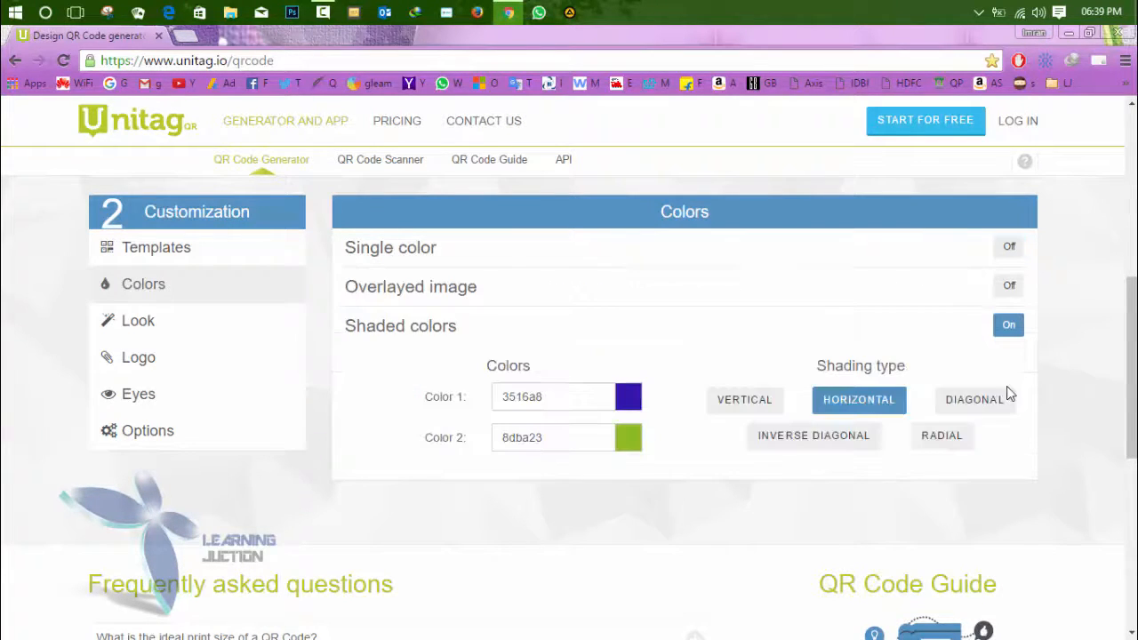
left_click(623, 438)
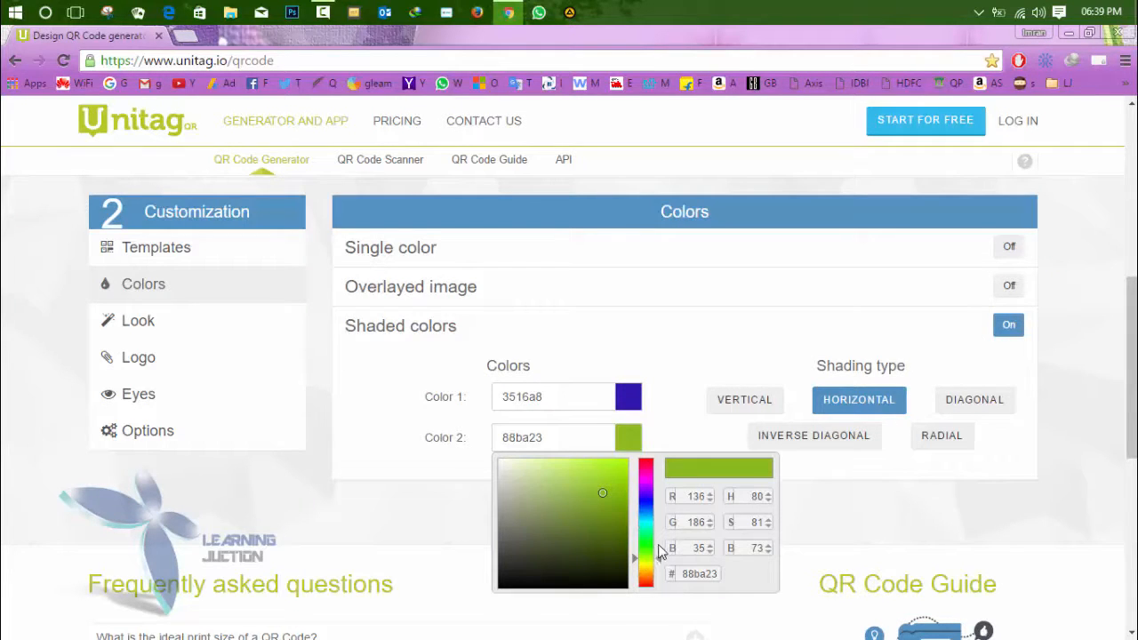
left_click(646, 566)
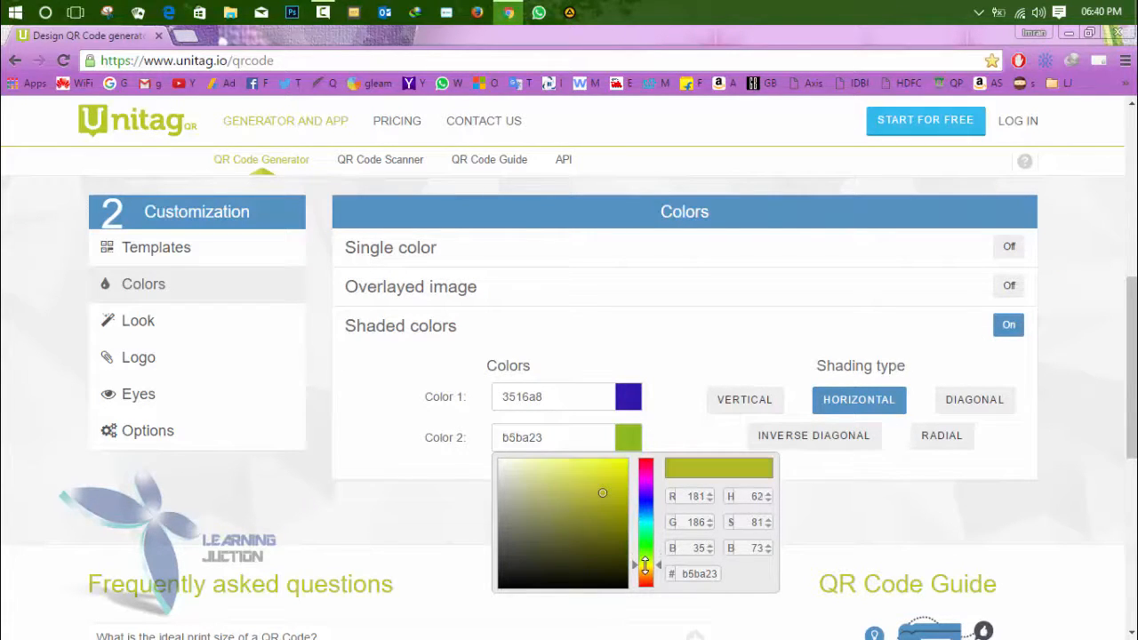
left_click(623, 469)
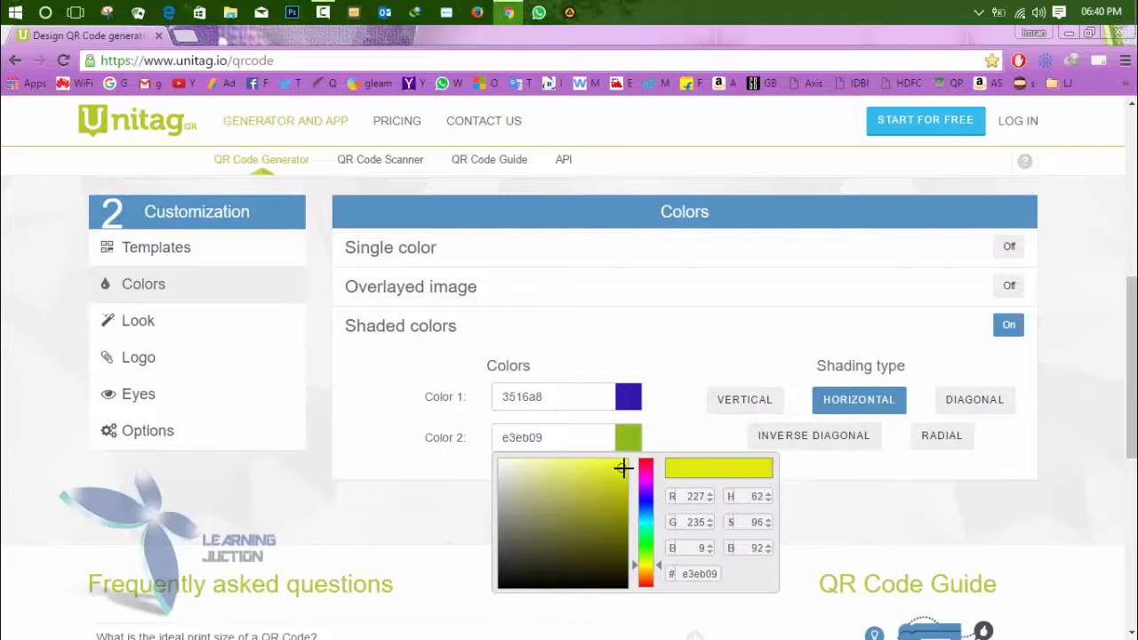
left_click(774, 343)
scroll(774, 343, "up", 6)
scroll(773, 339, "down", 2)
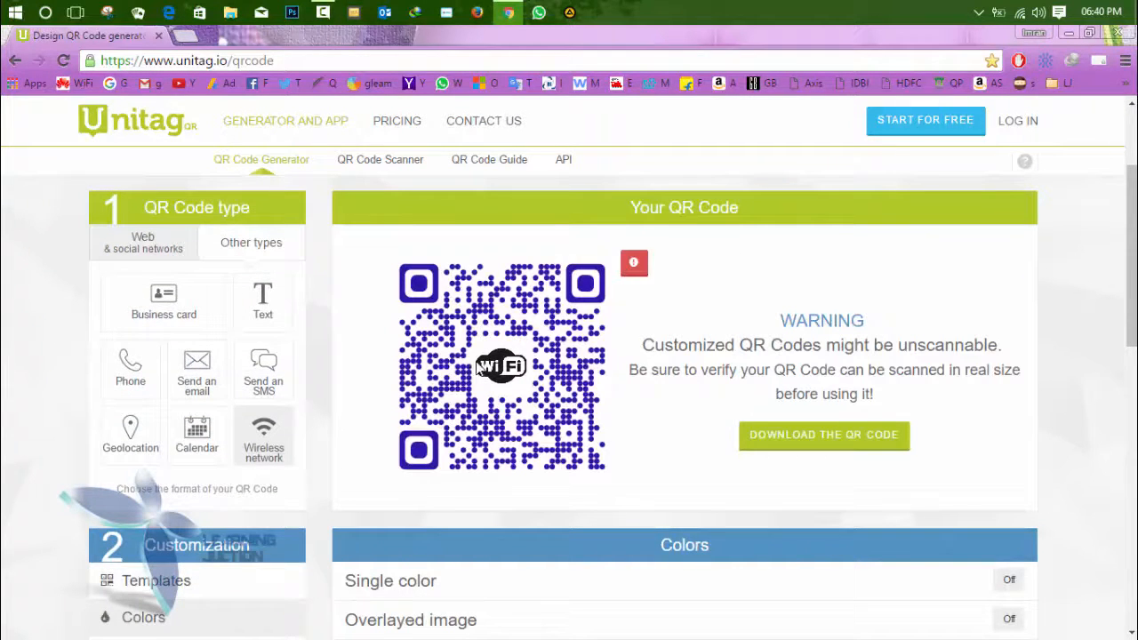
scroll(647, 487, "down", 3)
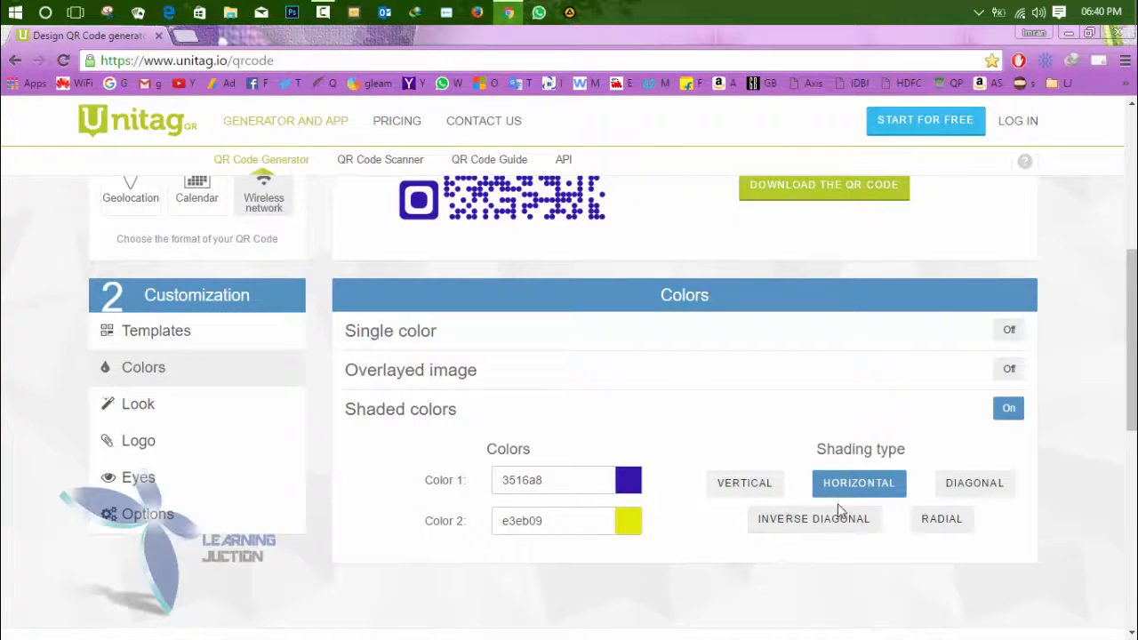
scroll(724, 512, "up", 3)
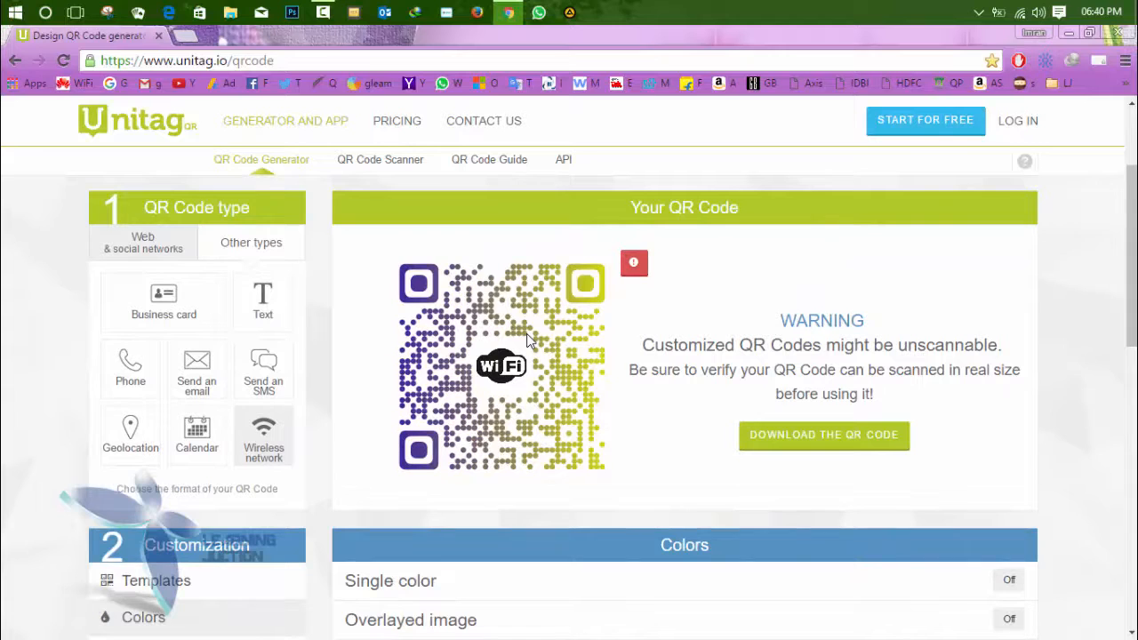
scroll(527, 338, "down", 3)
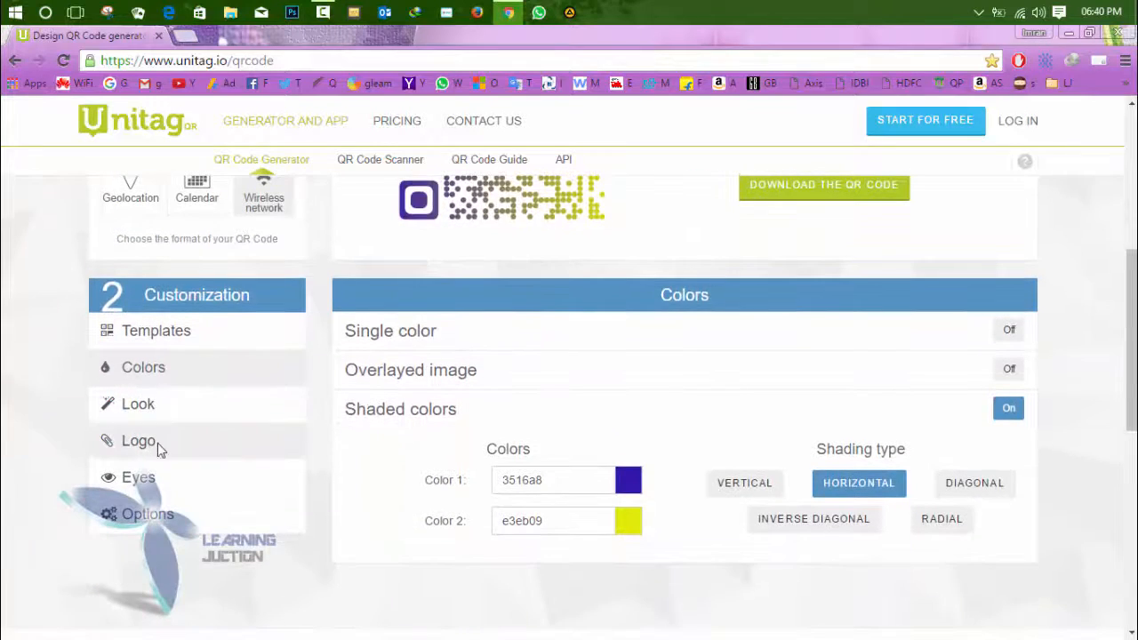
Look through the logo and eye settings, and turn on the QR code shadow in the options
left_click(131, 444)
left_click(127, 479)
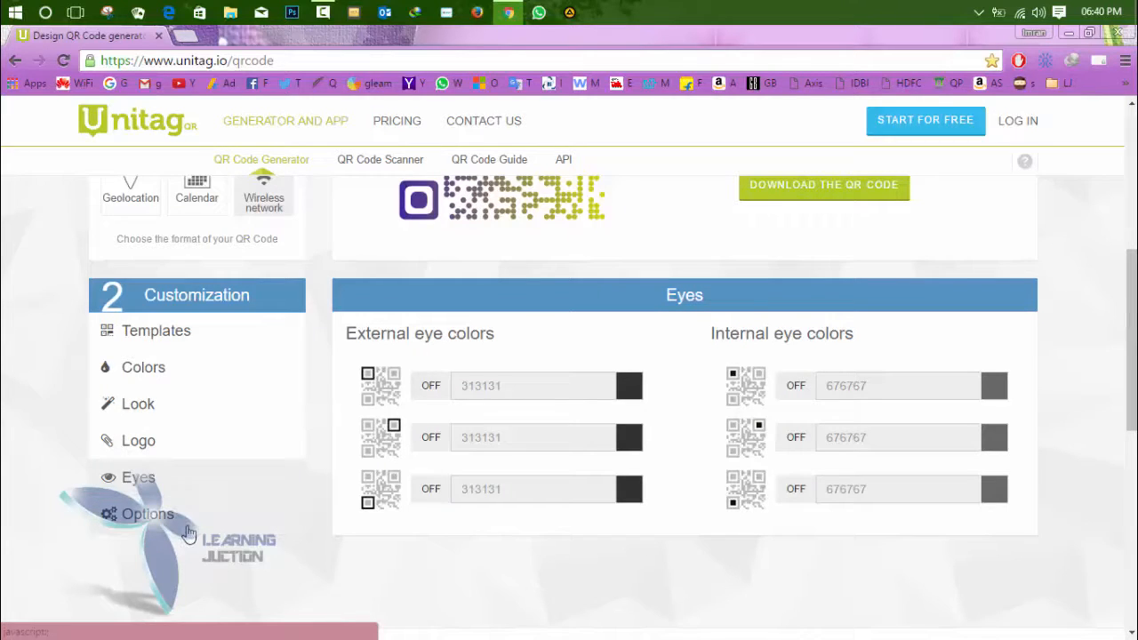
left_click(143, 518)
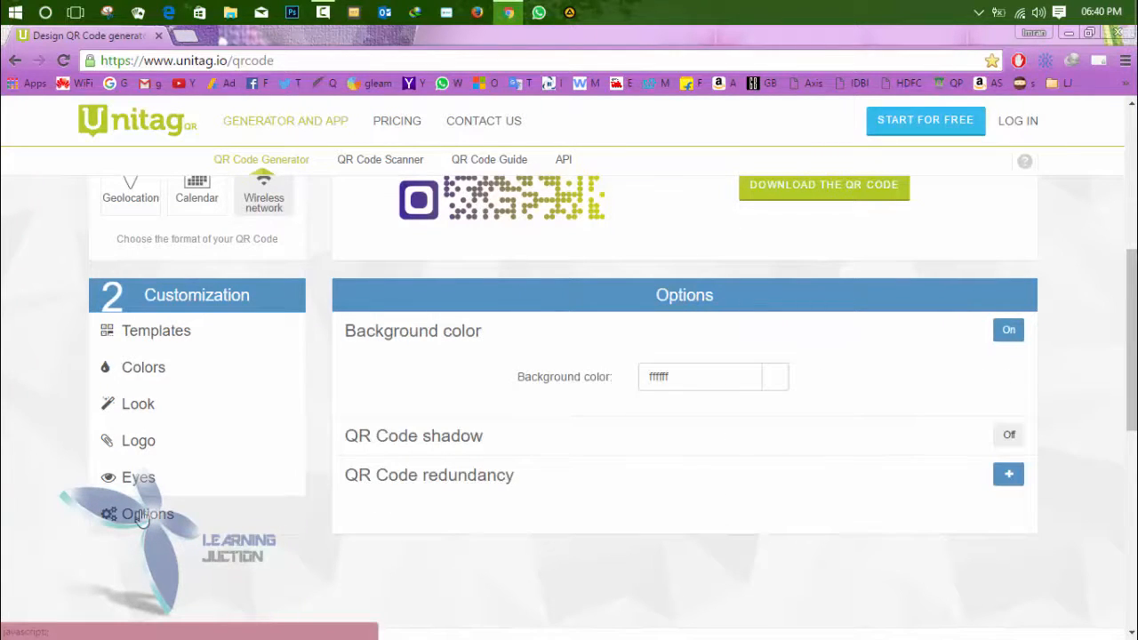
left_click(469, 435)
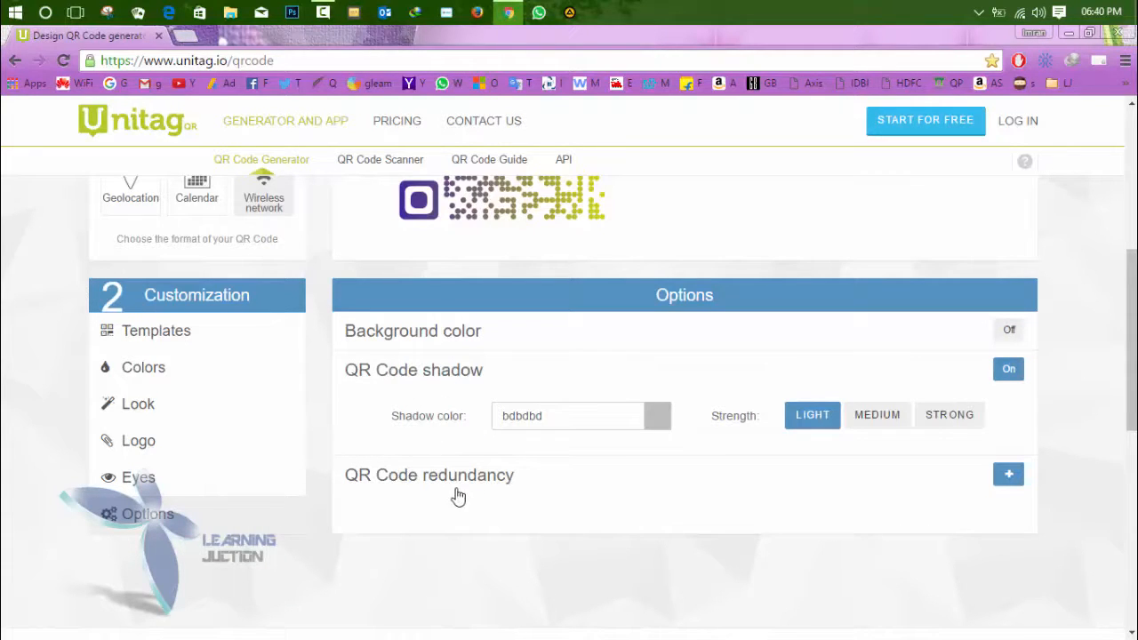
scroll(475, 448, "up", 4)
scroll(454, 480, "down", 5)
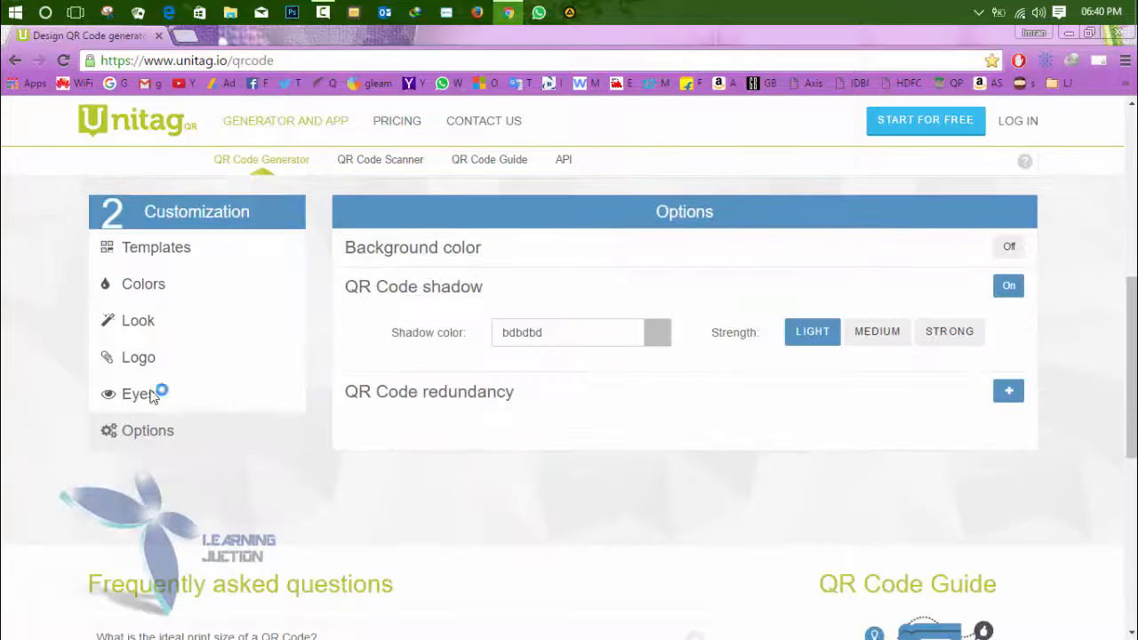
Download the customized Wi-Fi QR code, skipping the sharing request, and dismiss the offer of a free account
left_click(129, 251)
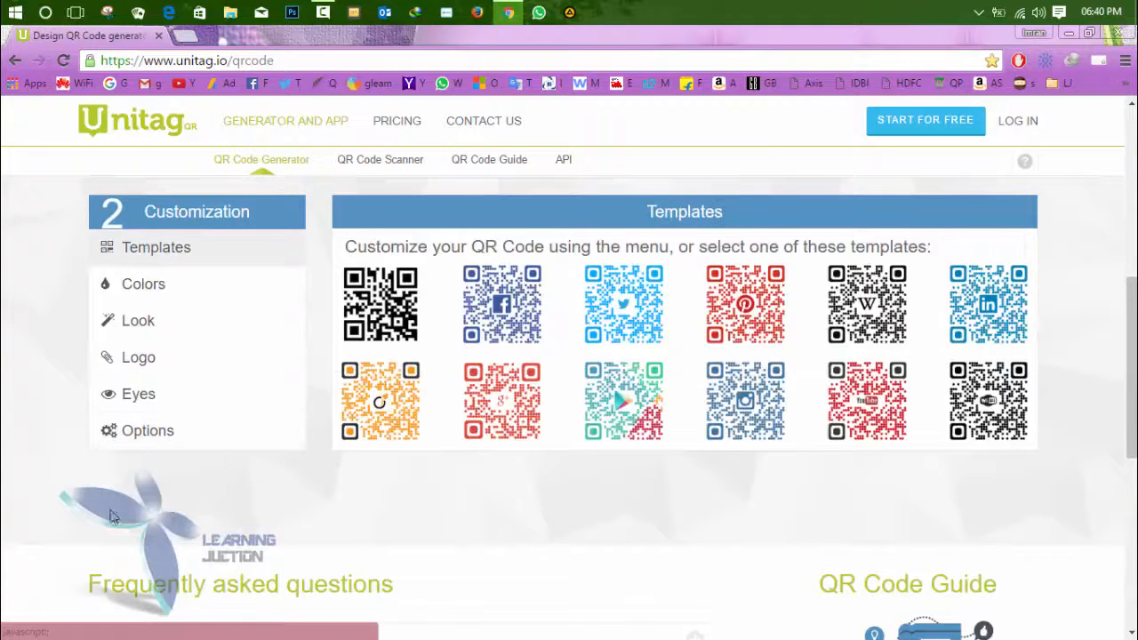
scroll(400, 551, "up", 5)
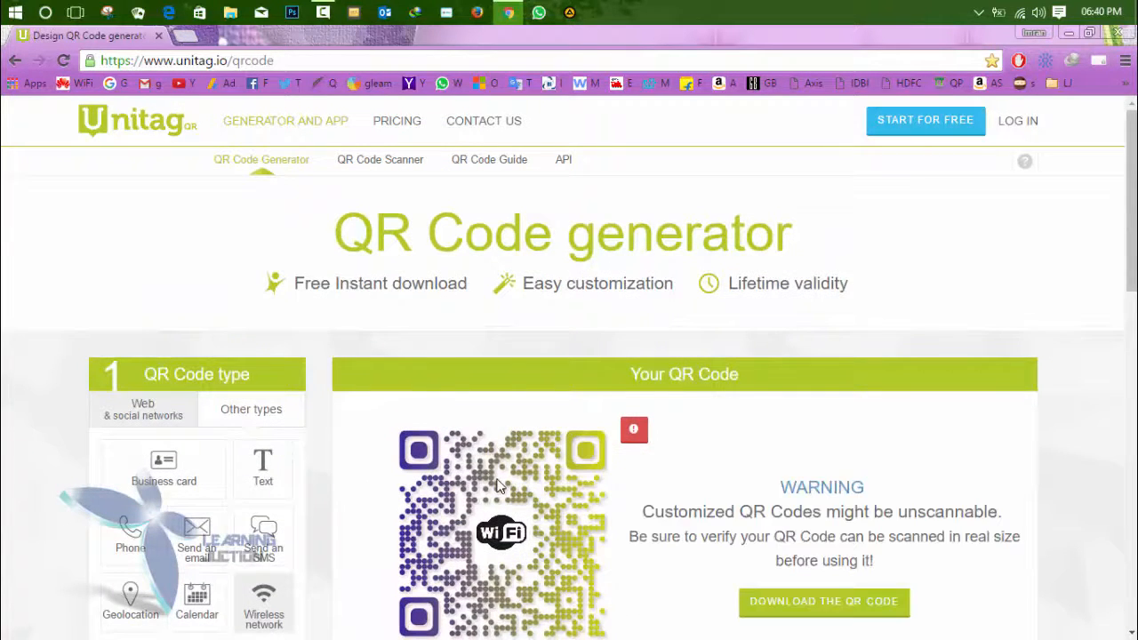
scroll(501, 486, "down", 2)
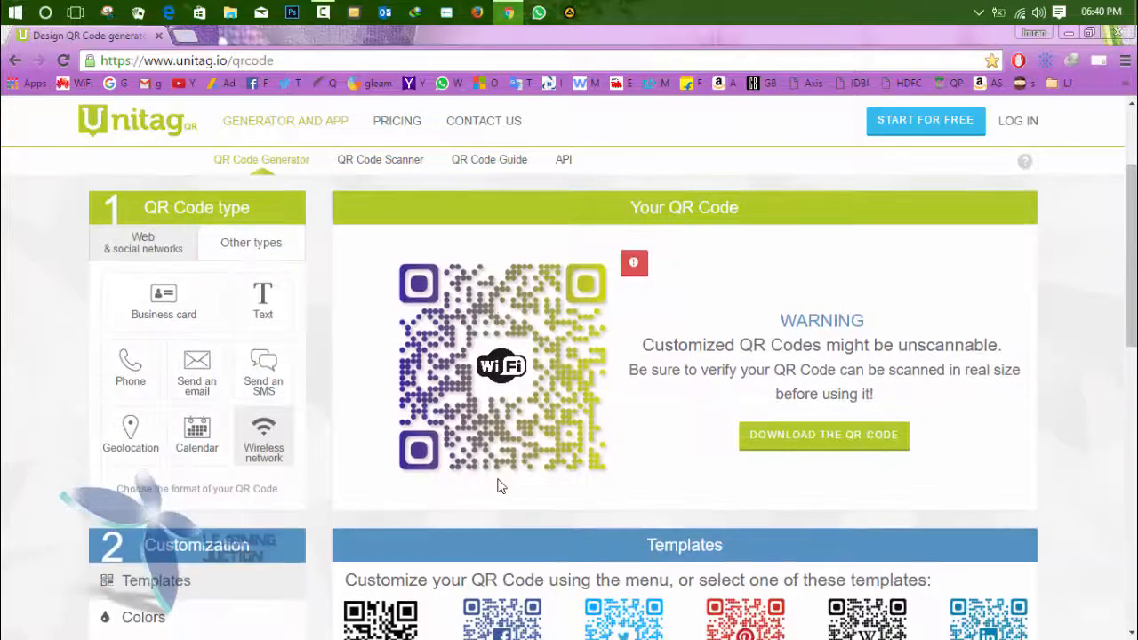
left_click(845, 447)
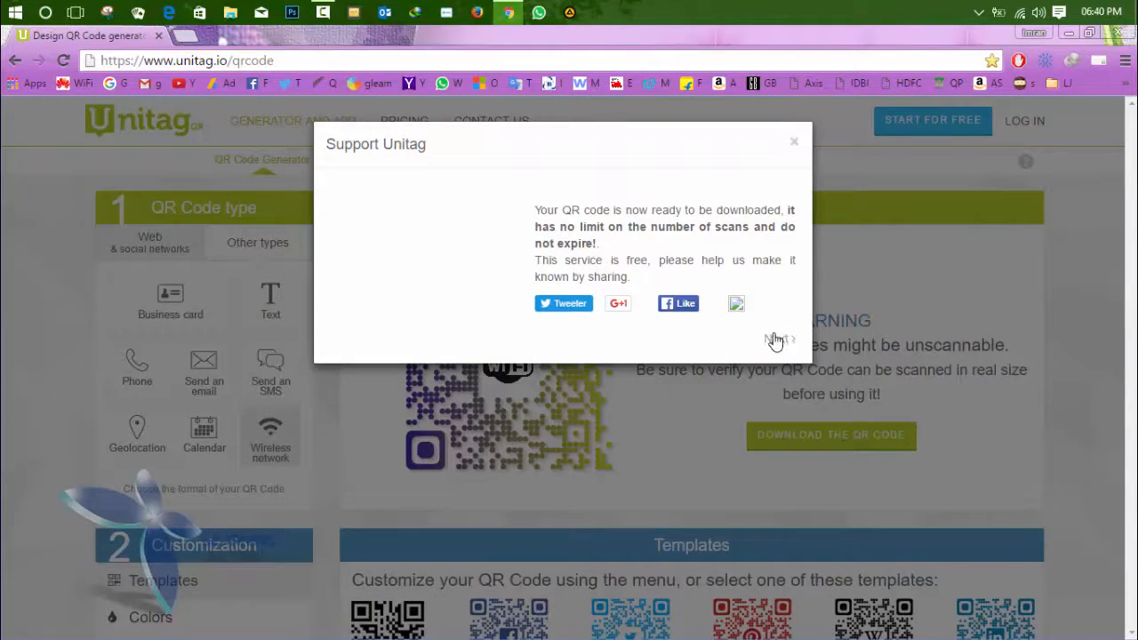
left_click(775, 341)
left_click(667, 329)
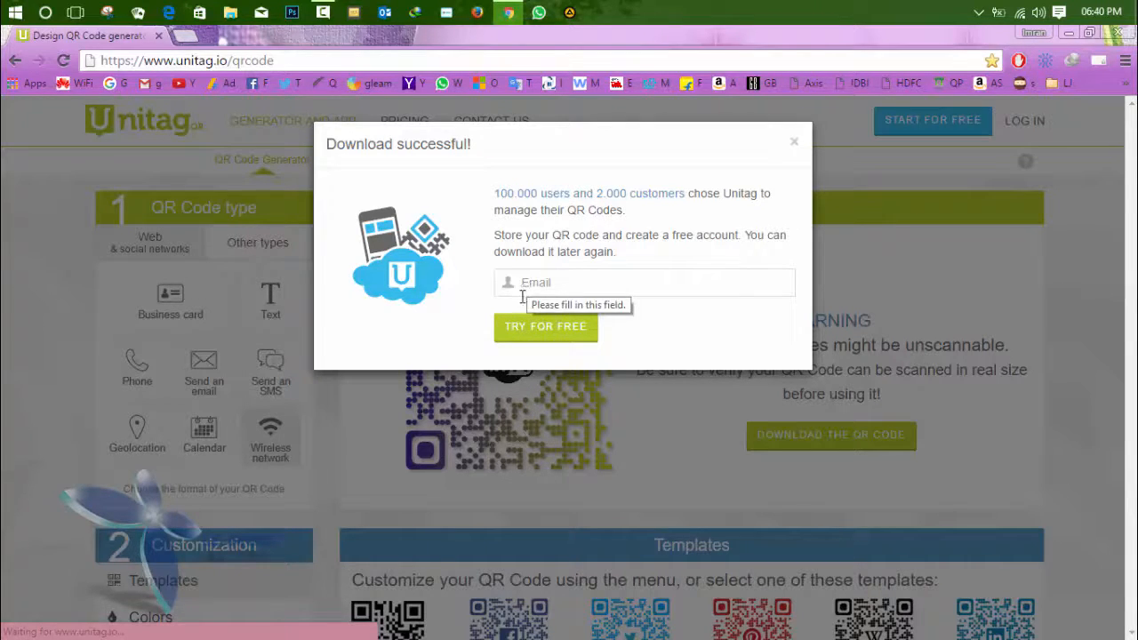
left_click(794, 144)
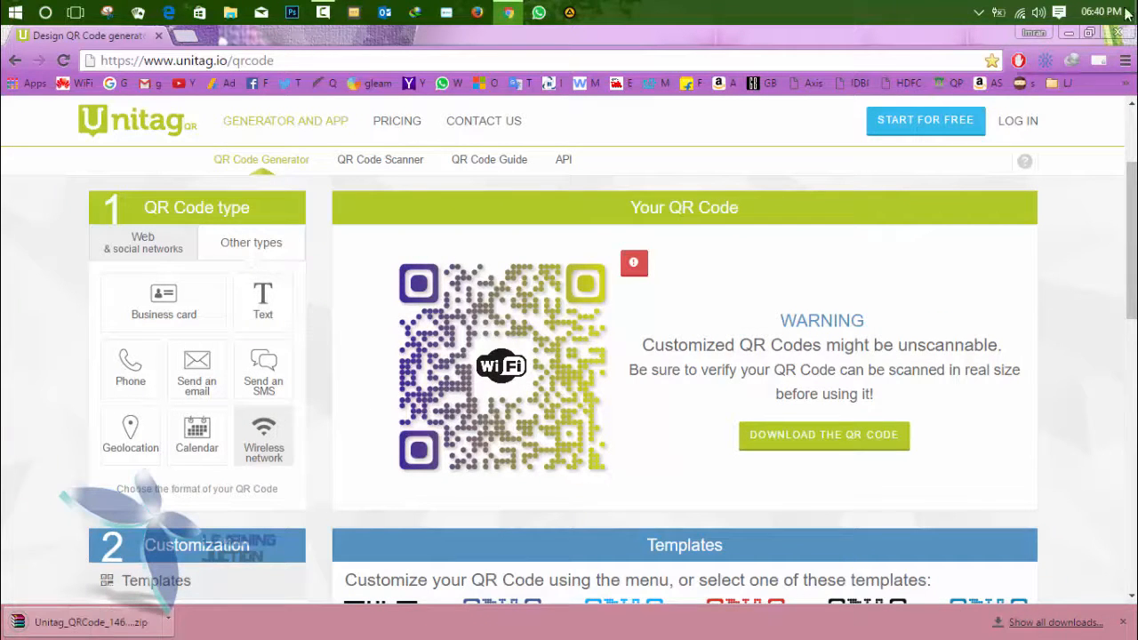
Minimize the browser and open the Downloads folder in a maximized File Explorer window
left_click(1068, 33)
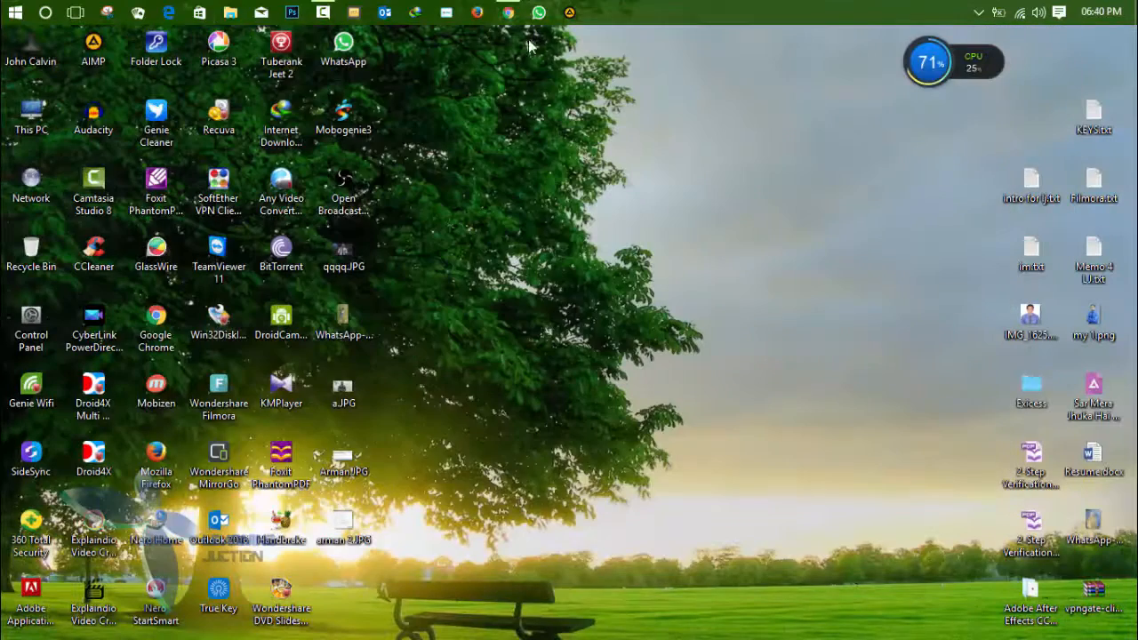
left_click(228, 12)
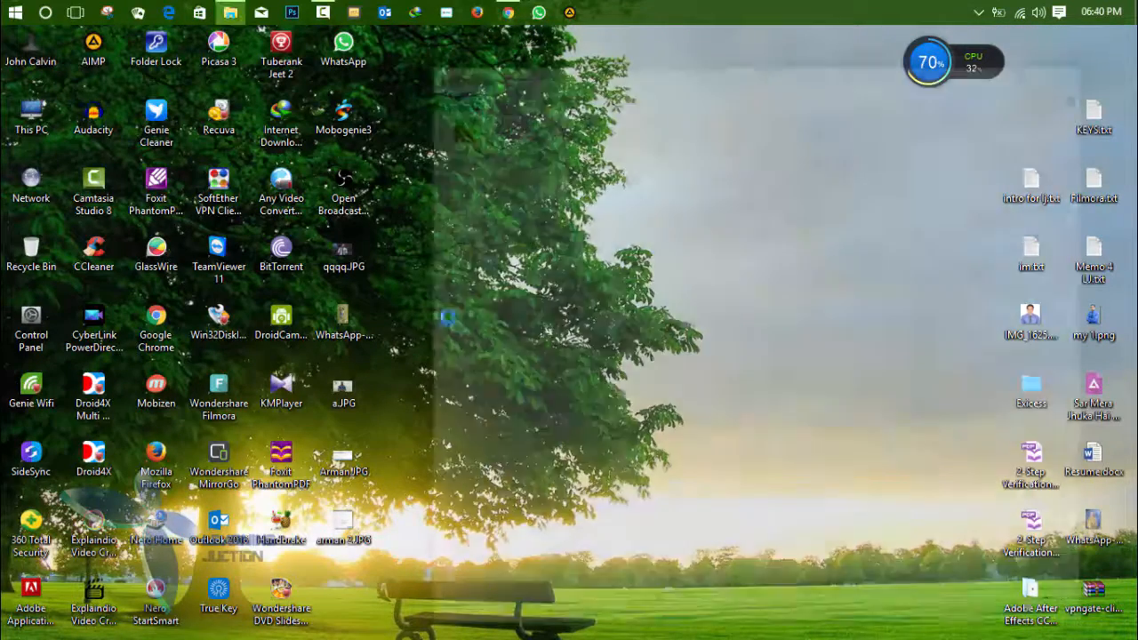
left_click(1029, 76)
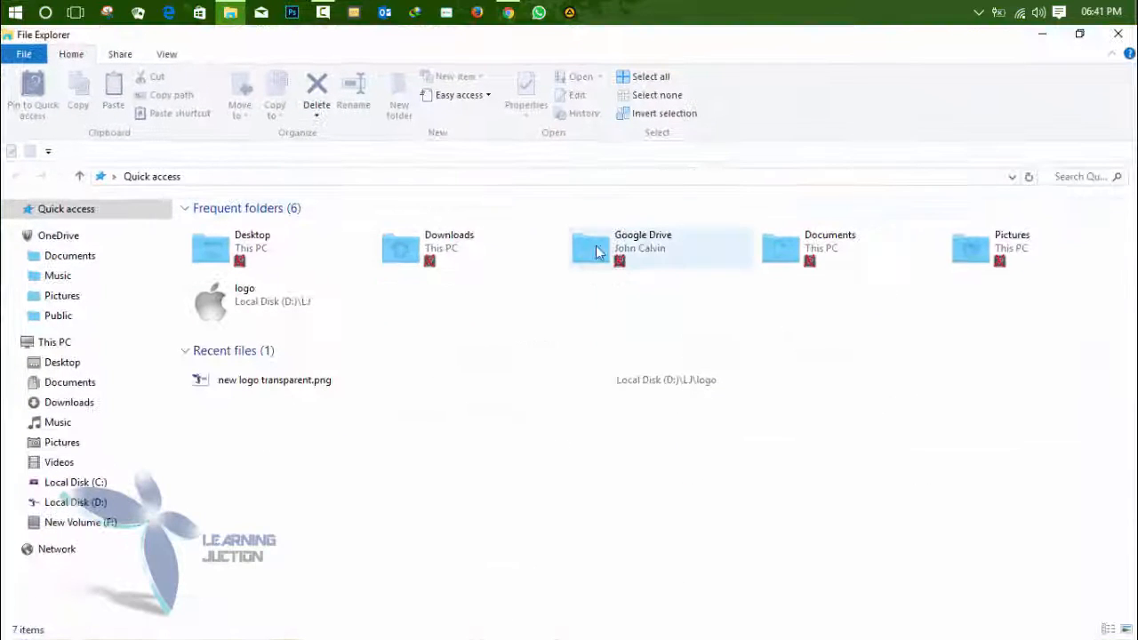
left_click(72, 402)
left_click(890, 573)
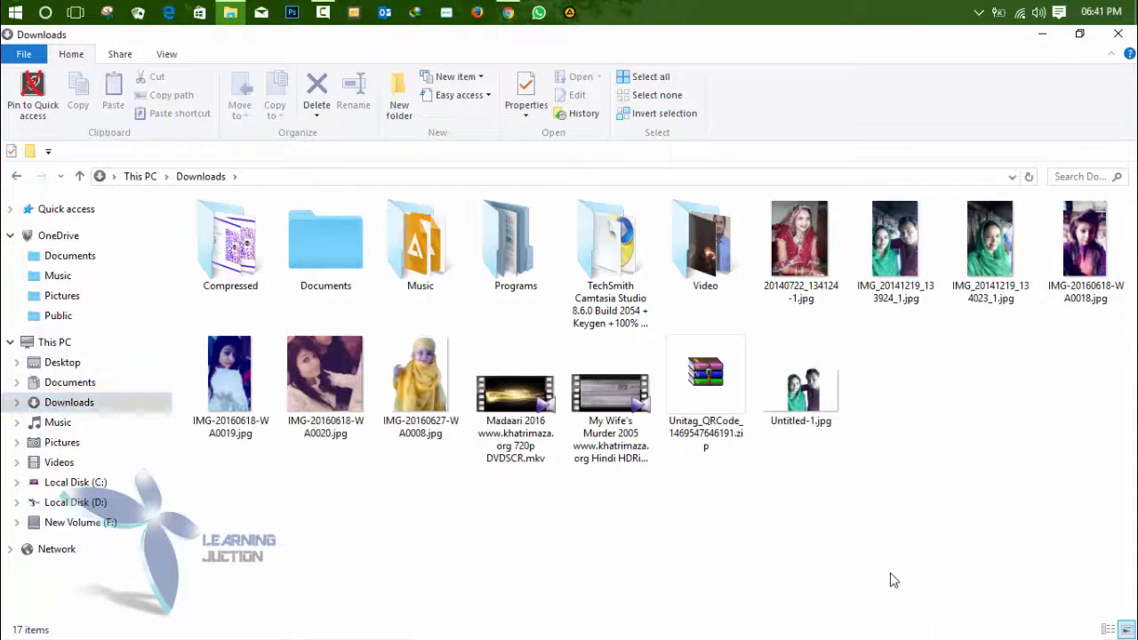
Extract the archive Unitag_QRCode_1469547646191.zip into a folder of the same name within Downloads
left_click(717, 428)
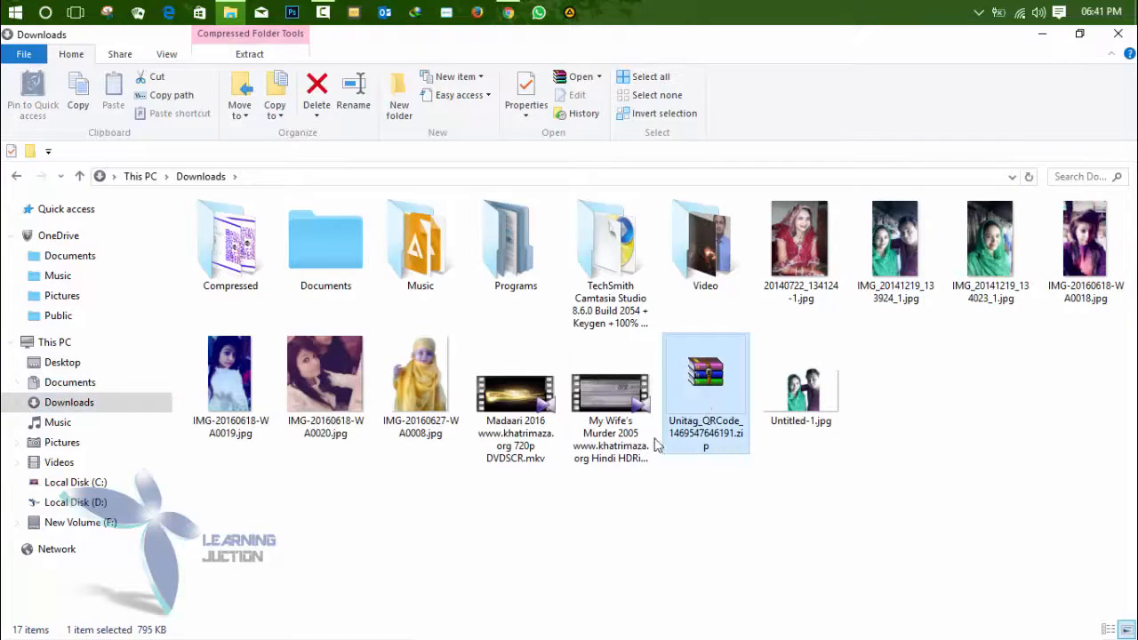
right_click(720, 430)
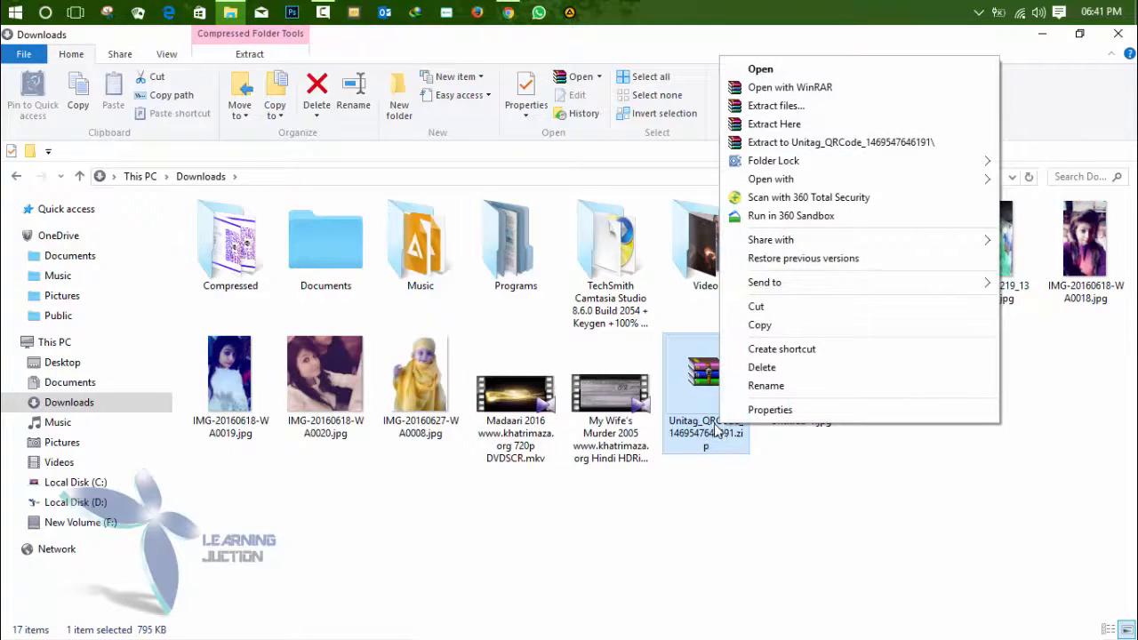
left_click(911, 529)
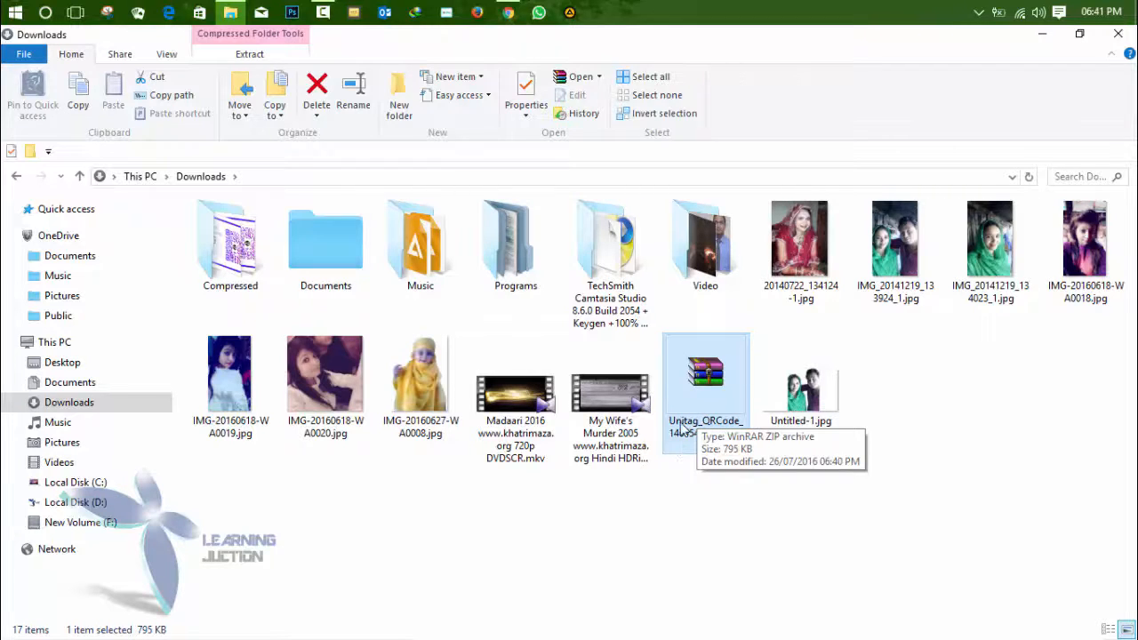
right_click(724, 398)
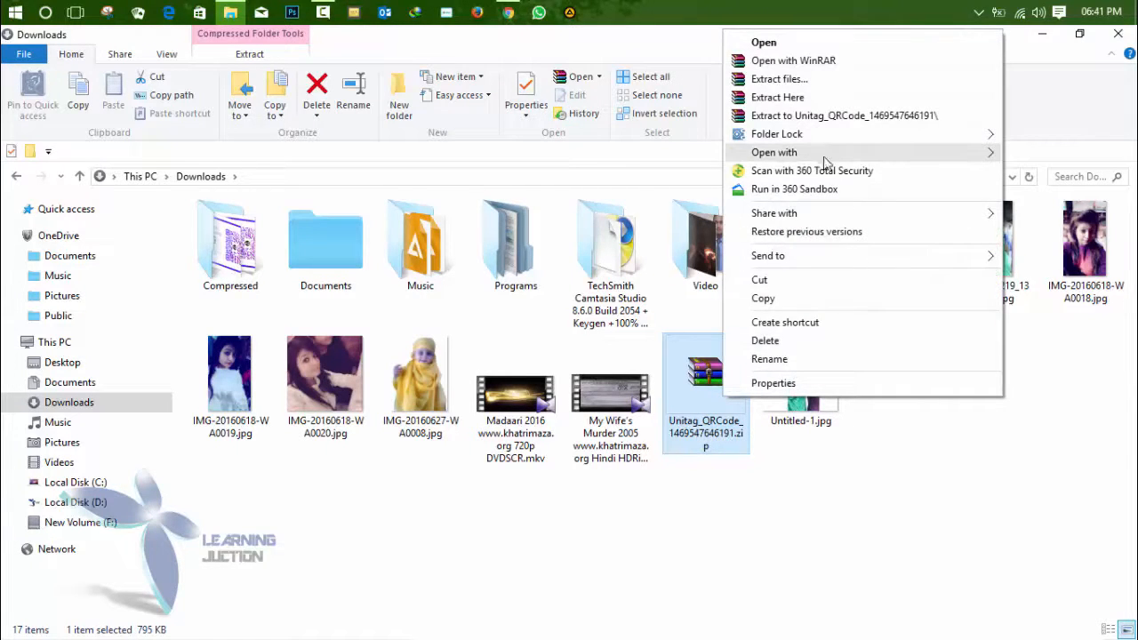
left_click(835, 116)
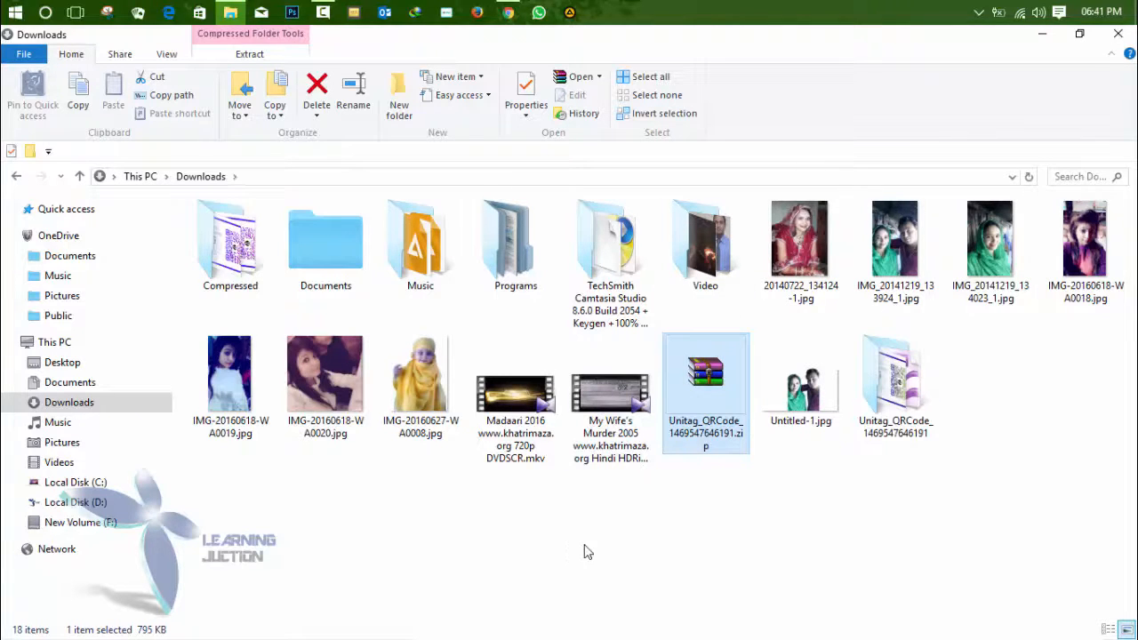
Open the extracted QR code folder and view its horizontal thumbnail, vertical thumbnail and plain QR code images
double_click(898, 391)
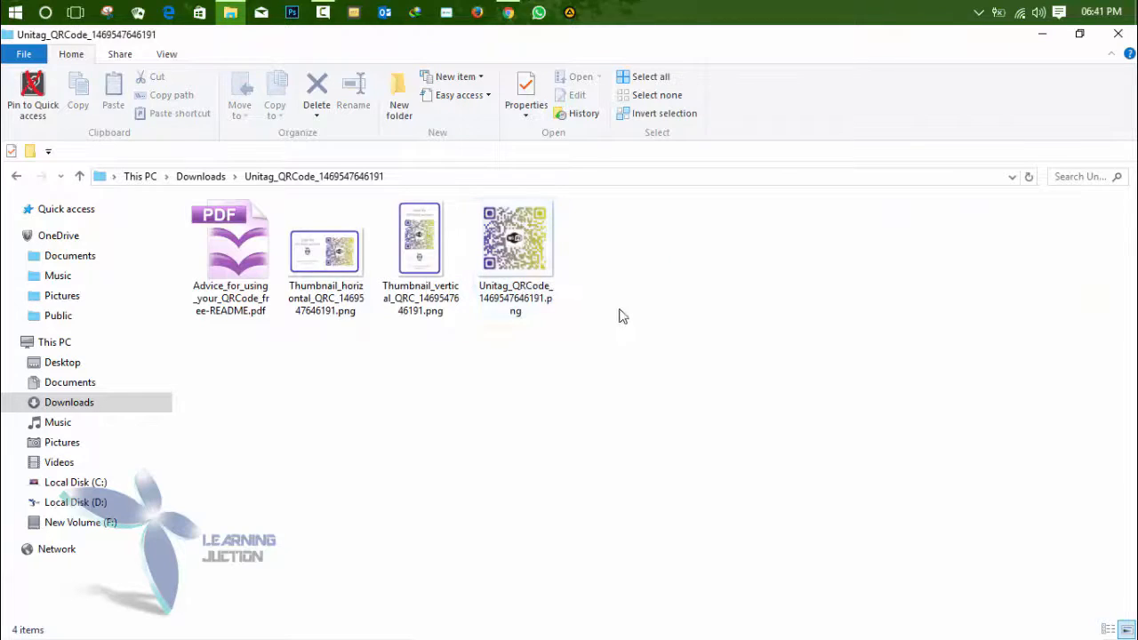
left_click_drag(620, 310, 297, 274)
left_click(429, 348)
left_click(365, 302)
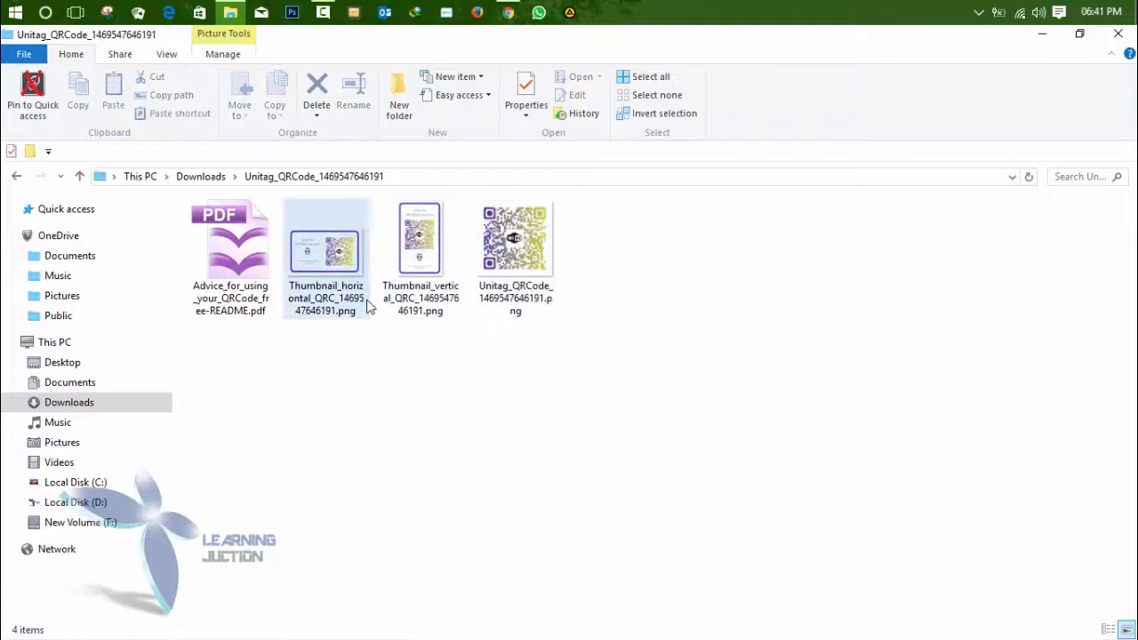
double_click(369, 306)
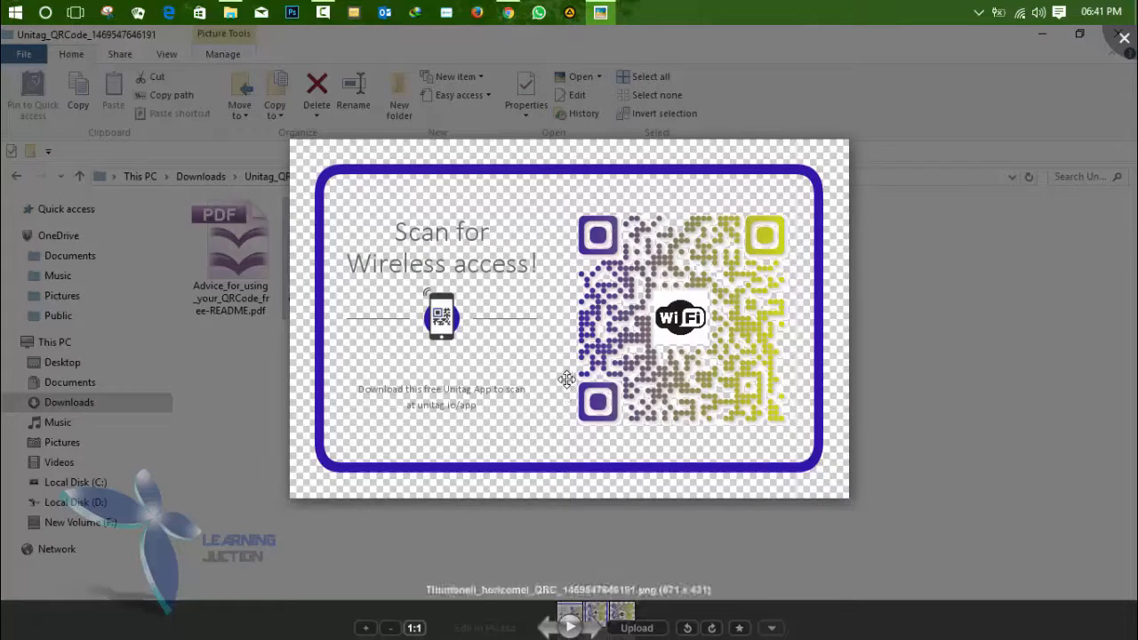
key("Right")
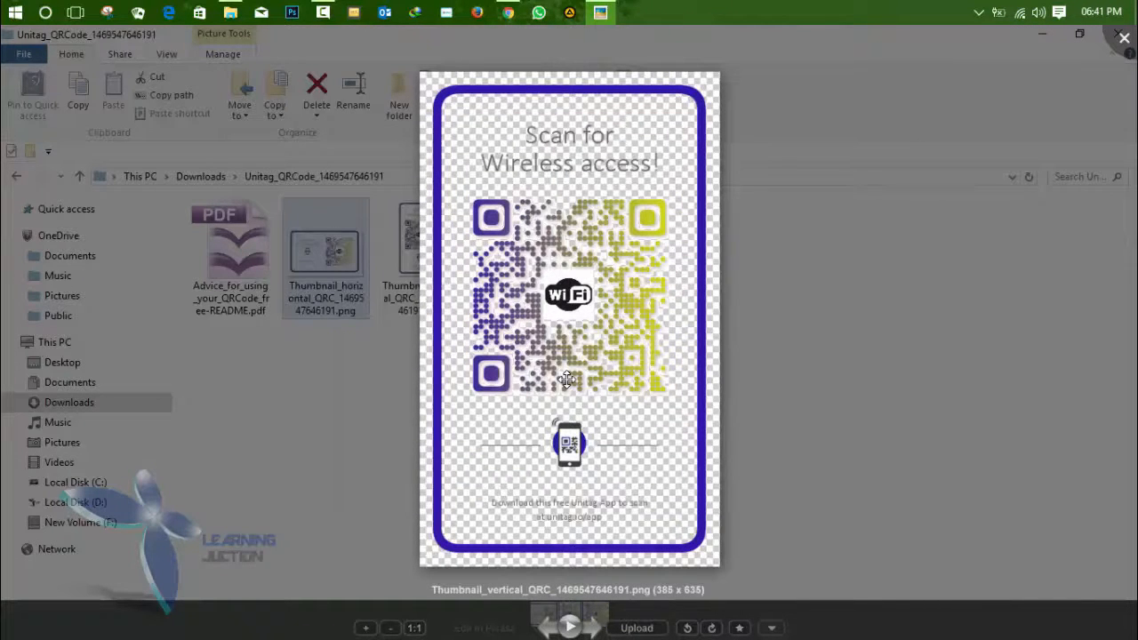
key("Right")
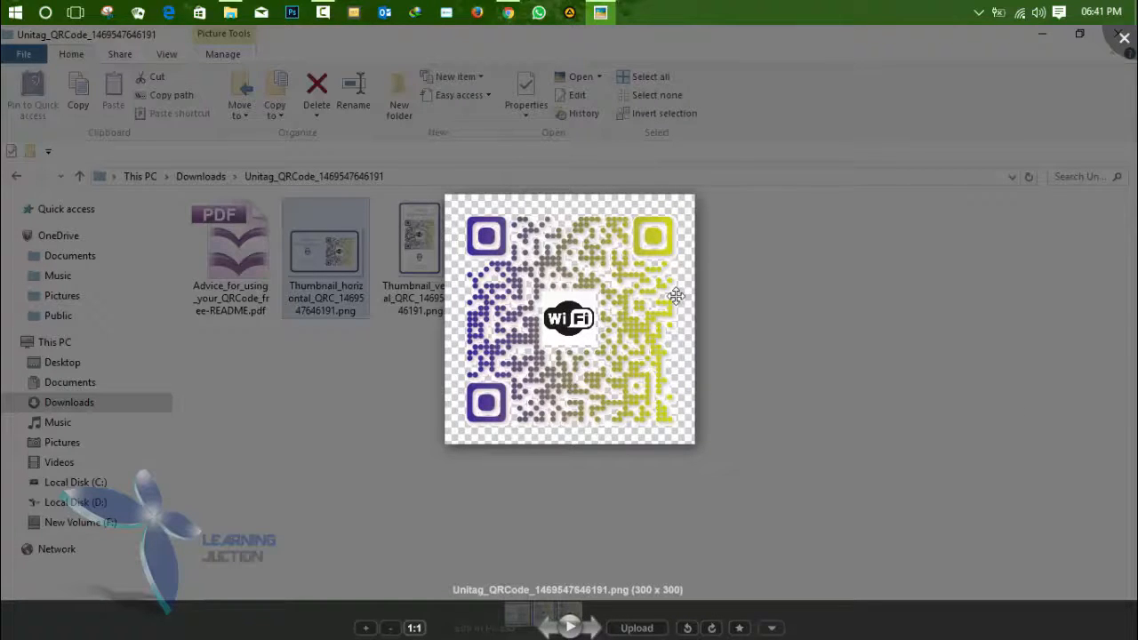
left_click(1124, 39)
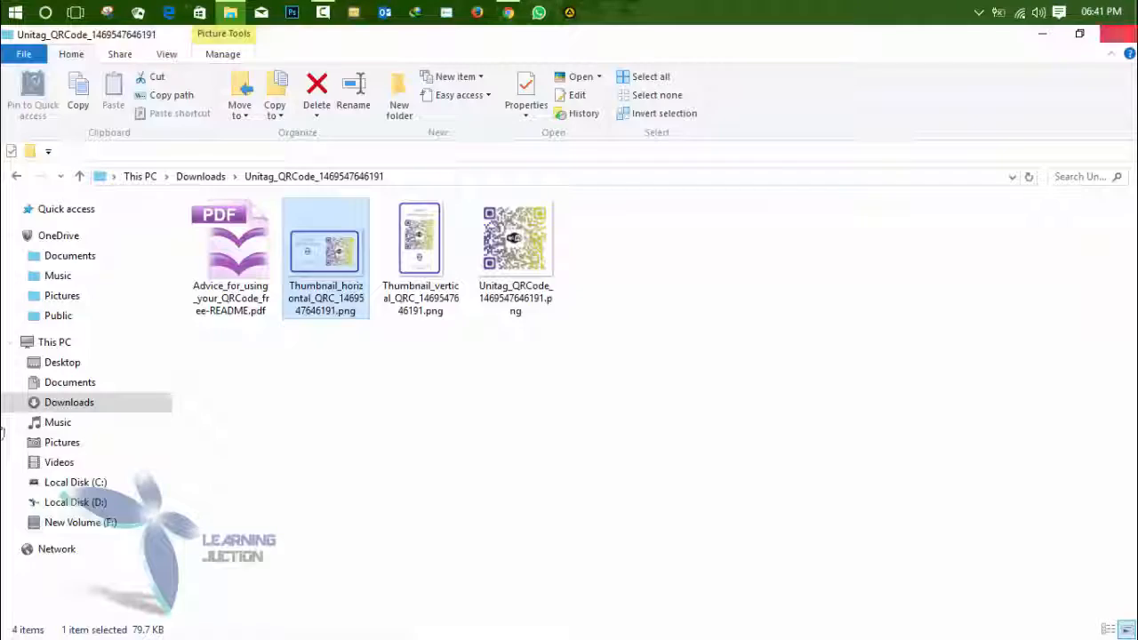
double_click(341, 256)
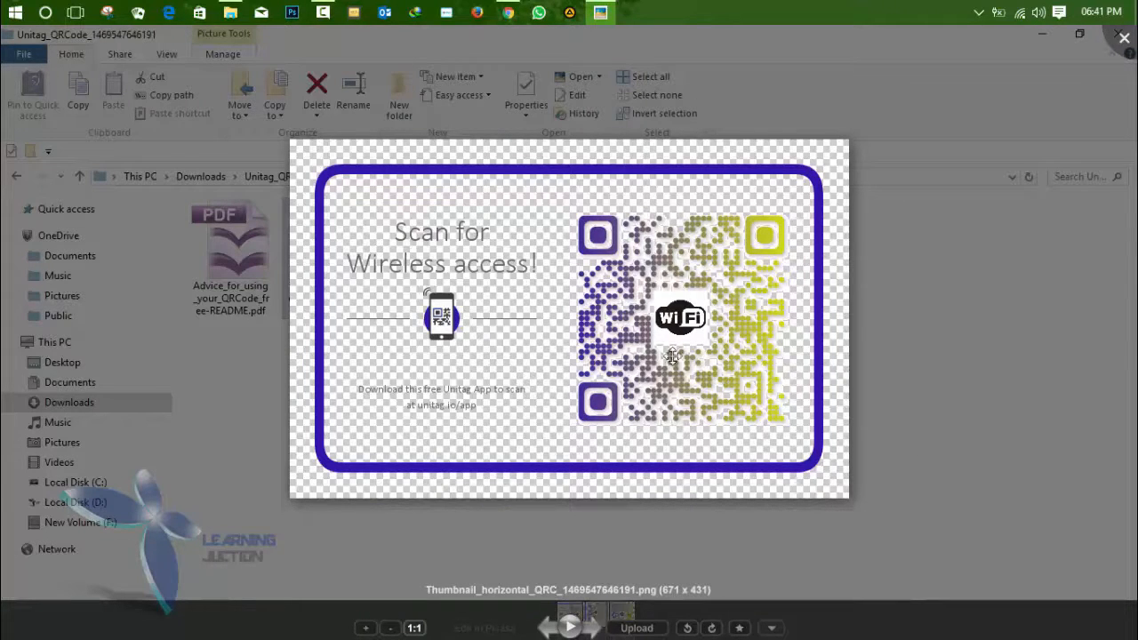
left_click(1120, 42)
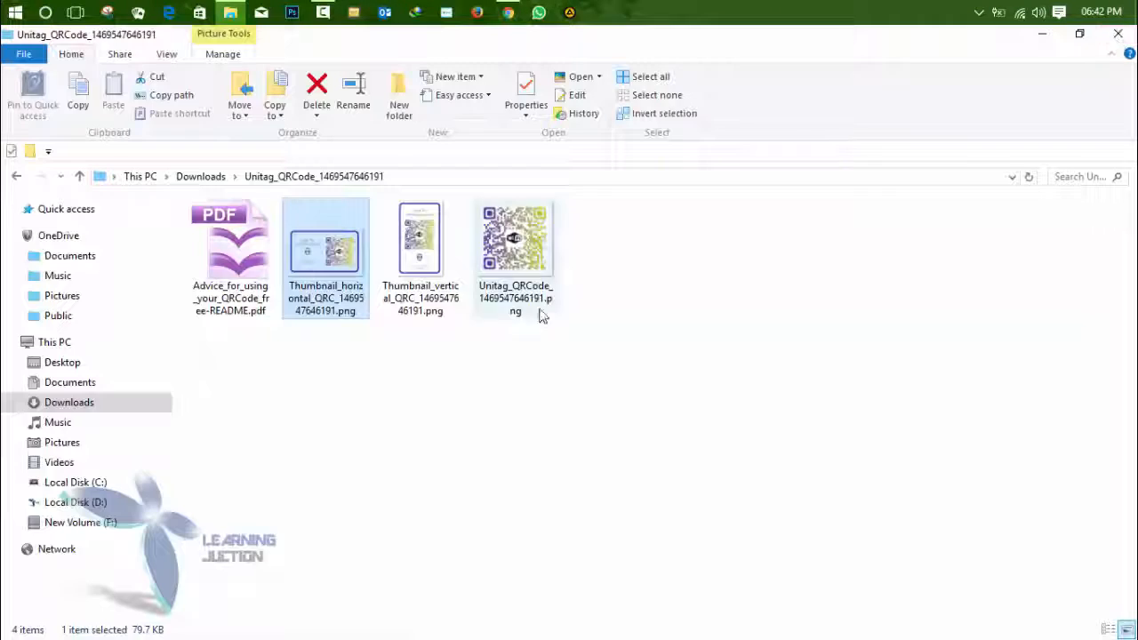
View the vertical thumbnail image of the Wi-Fi QR code and close the image viewer
double_click(407, 281)
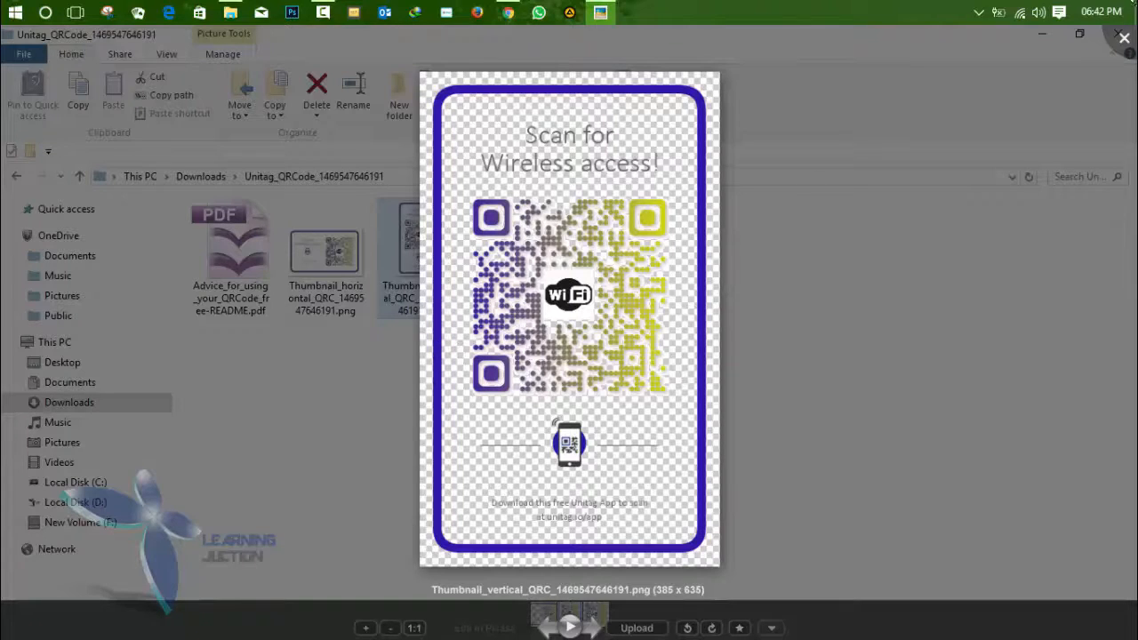
left_click(1124, 41)
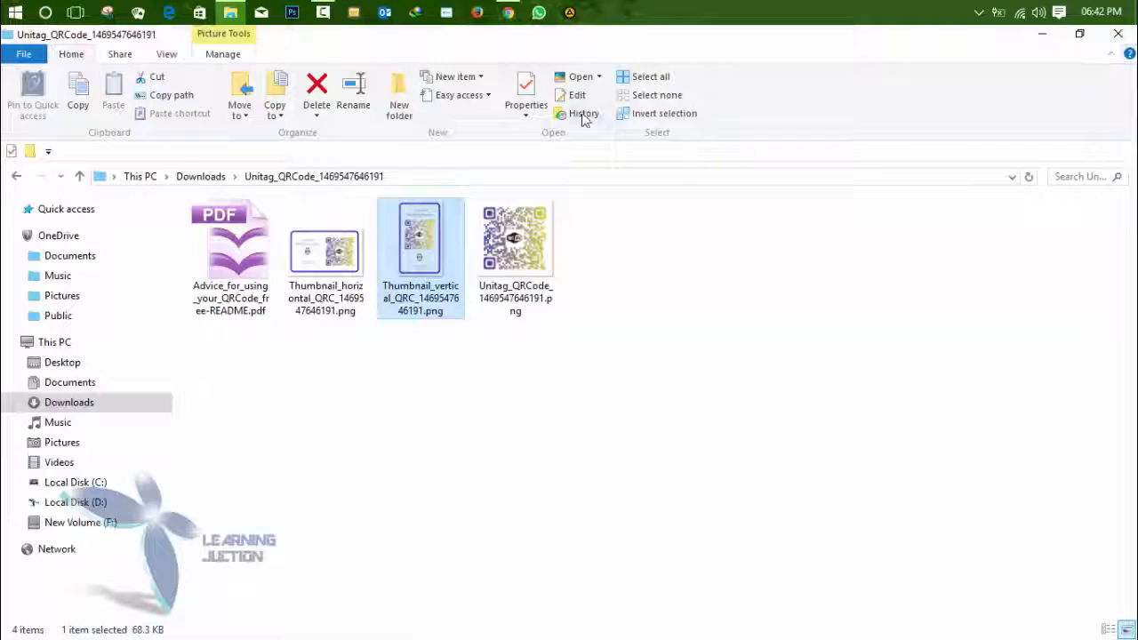
Switch back to Chrome, open Unitag's QR Code Scanner page with the downloads bar dismissed, and examine the mobile app's features and store download options
left_click(509, 12)
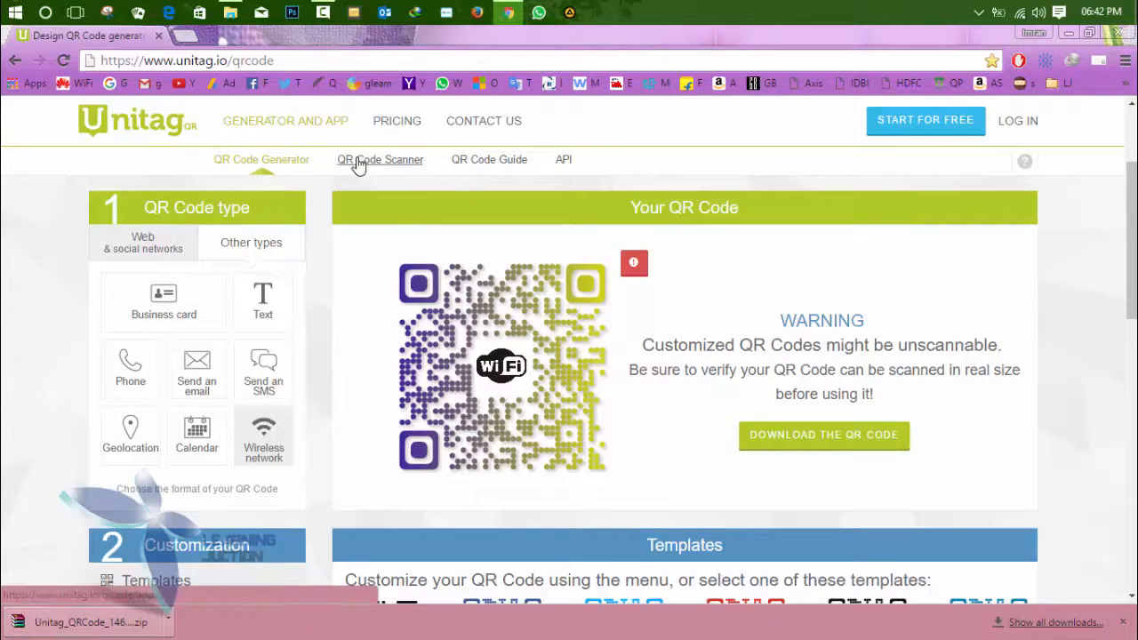
left_click(406, 168)
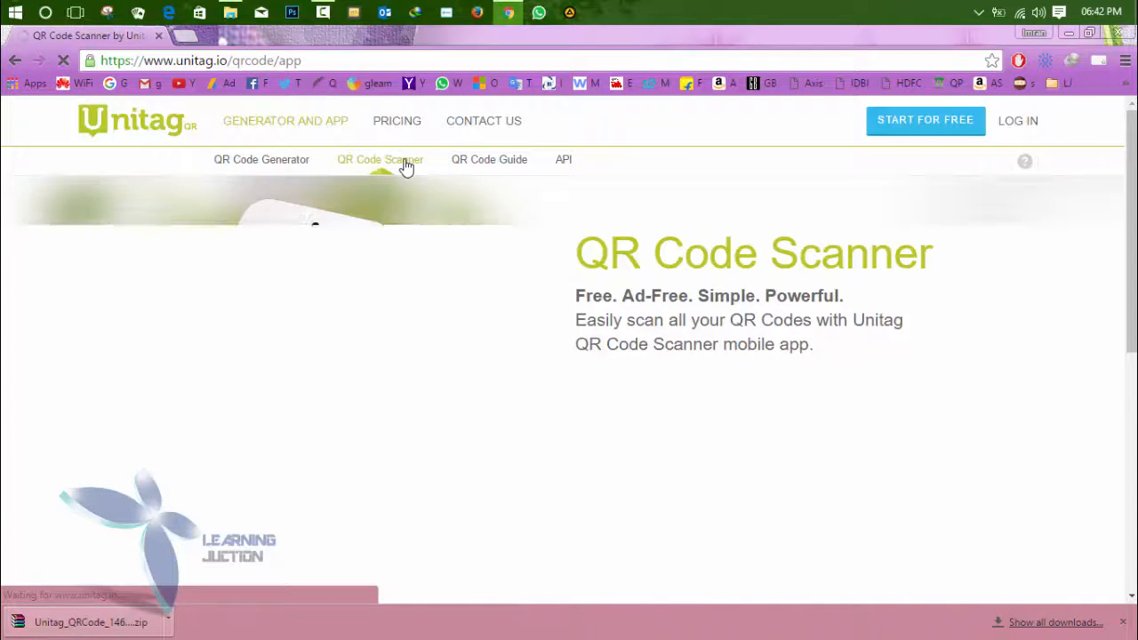
left_click(1122, 622)
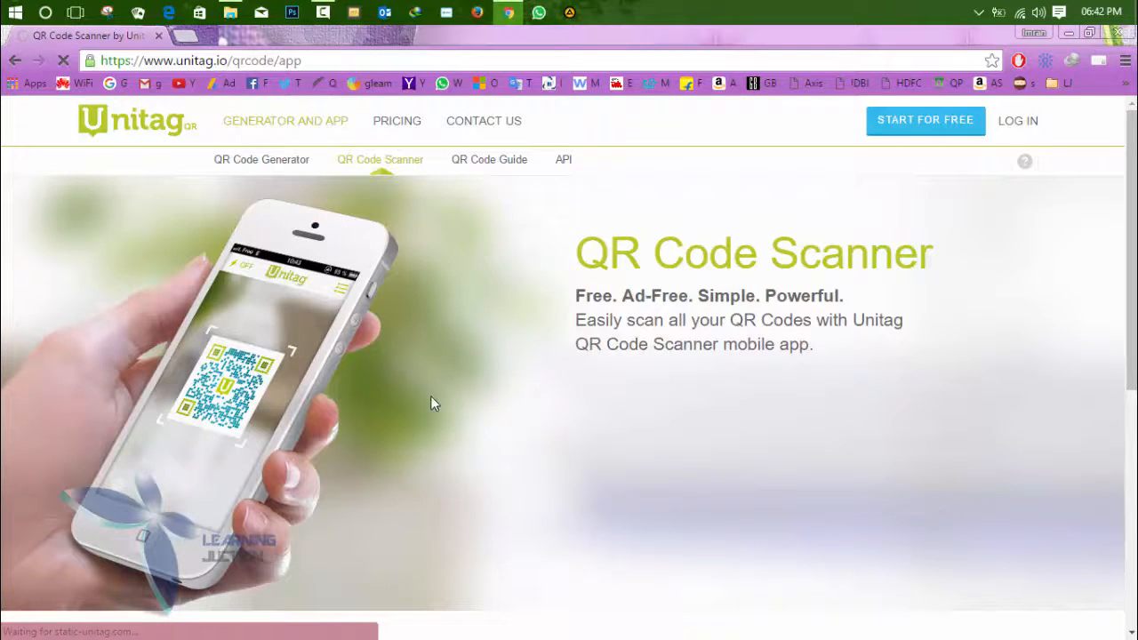
scroll(431, 395, "down", 5)
scroll(430, 403, "up", 2)
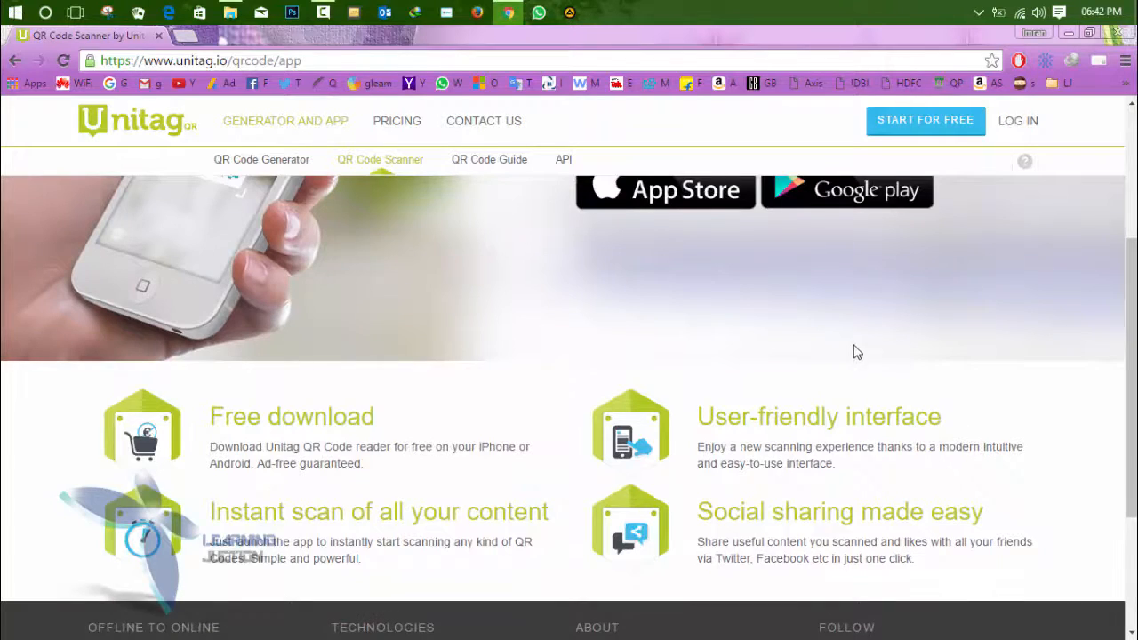
scroll(854, 350, "up", 2)
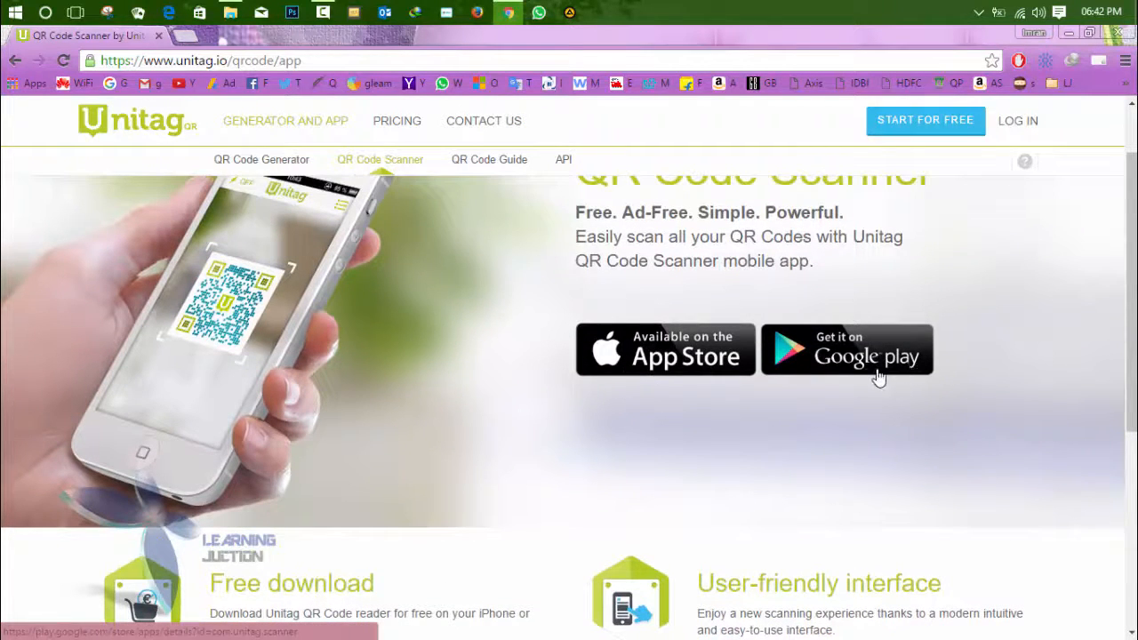
scroll(986, 361, "up", 1)
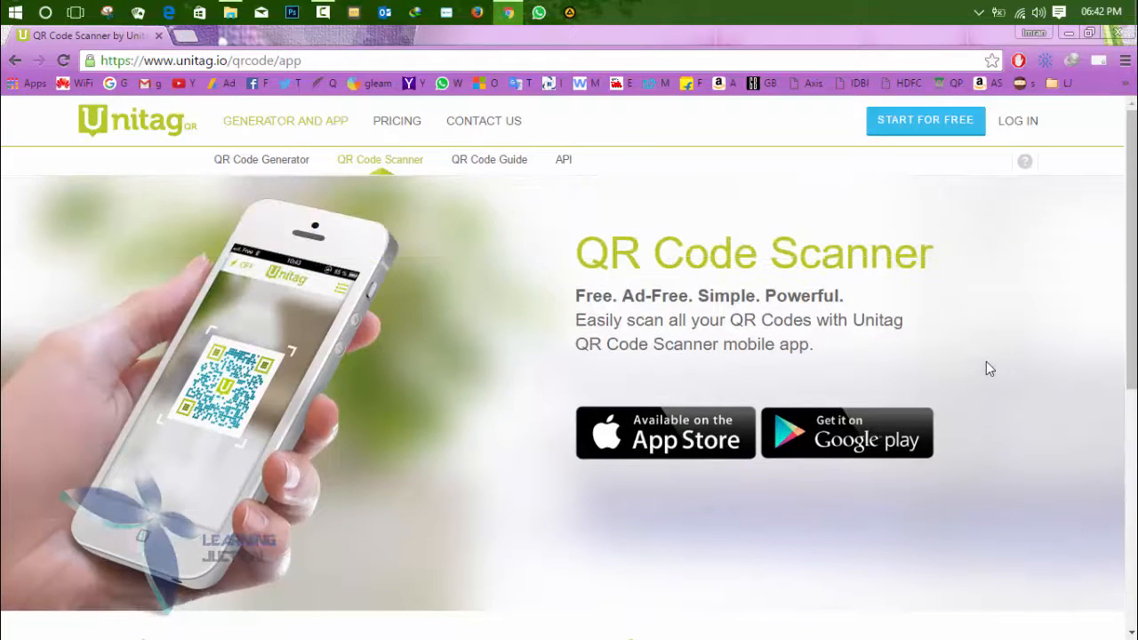